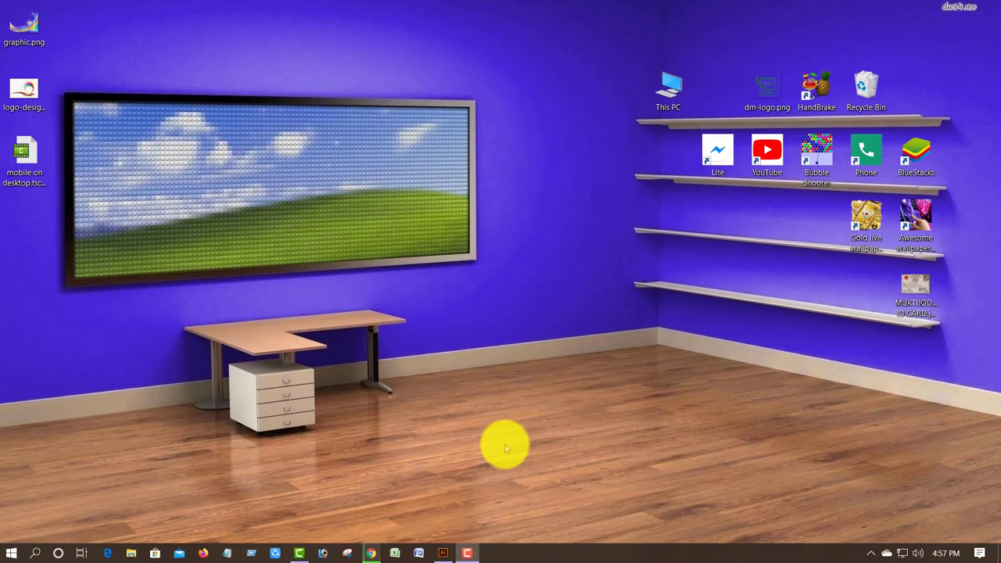
Restore the Illustrator window showing the blank THUMBNAIL SSC.ai document.
{"action": "left_click", "coordinate": [442, 553]}
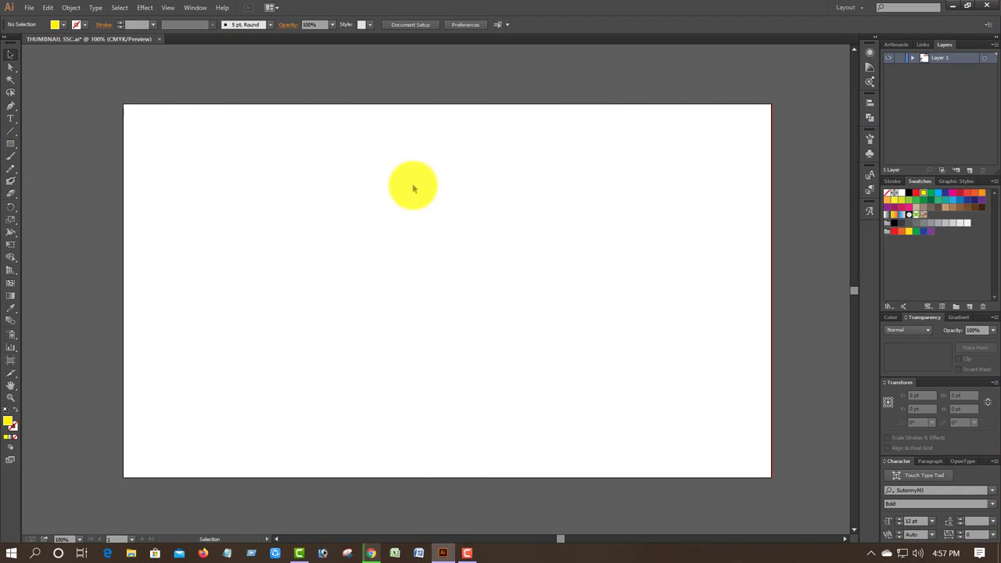
Cancel the New Document dialog and minimize Illustrator to show the desktop.
{"action": "left_click", "coordinate": [31, 13]}
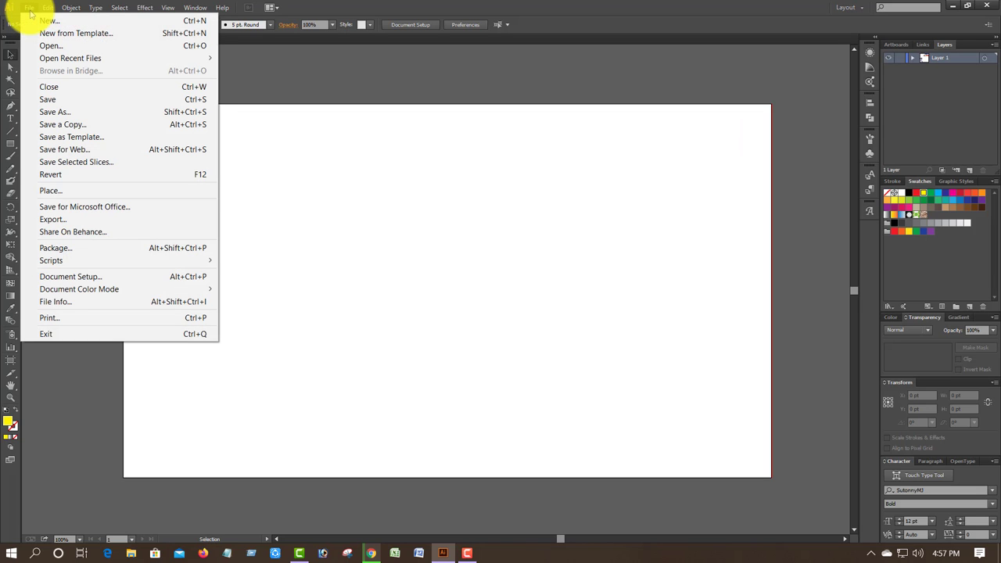
{"action": "left_click", "coordinate": [46, 24]}
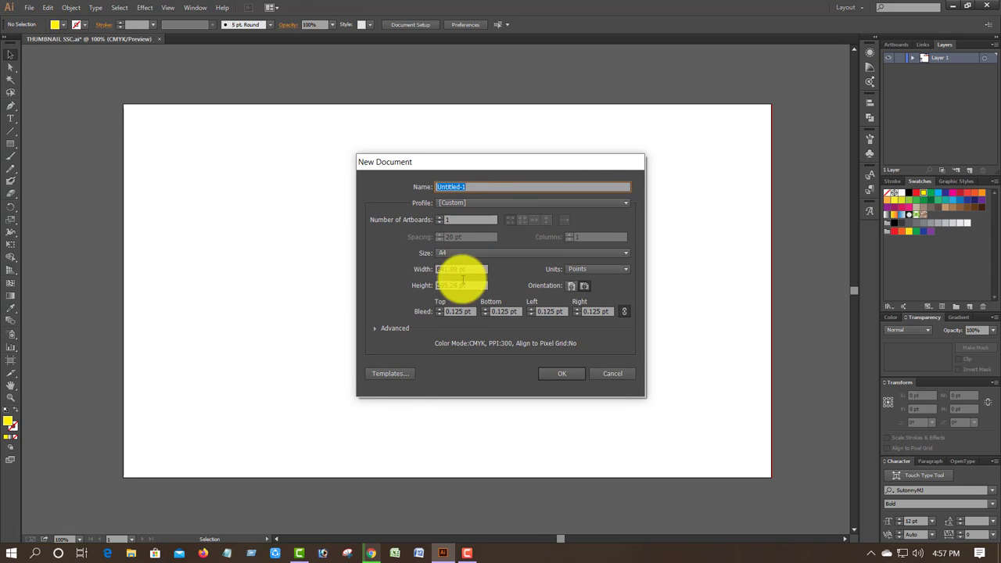
{"action": "left_click", "coordinate": [613, 377]}
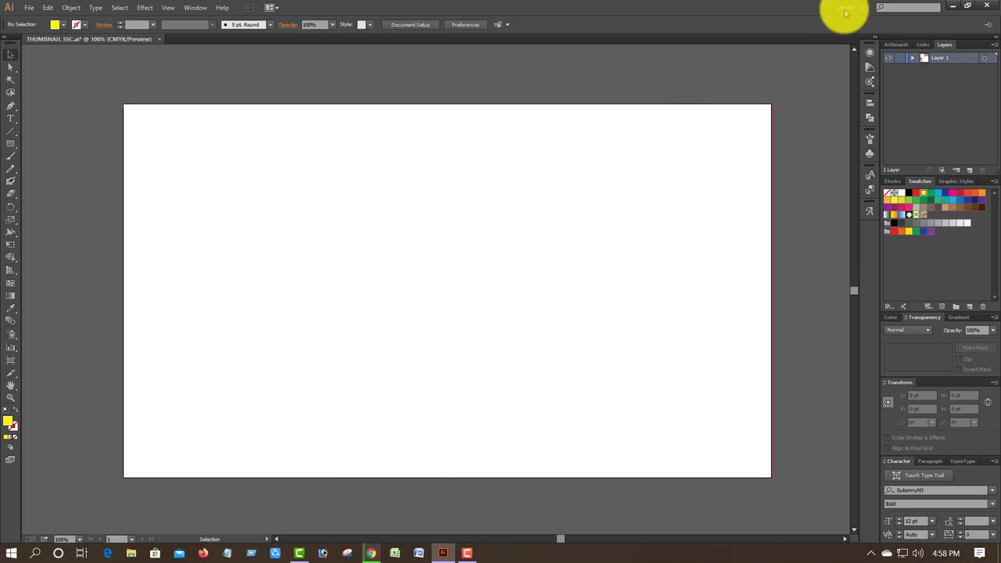
{"action": "left_click", "coordinate": [953, 6]}
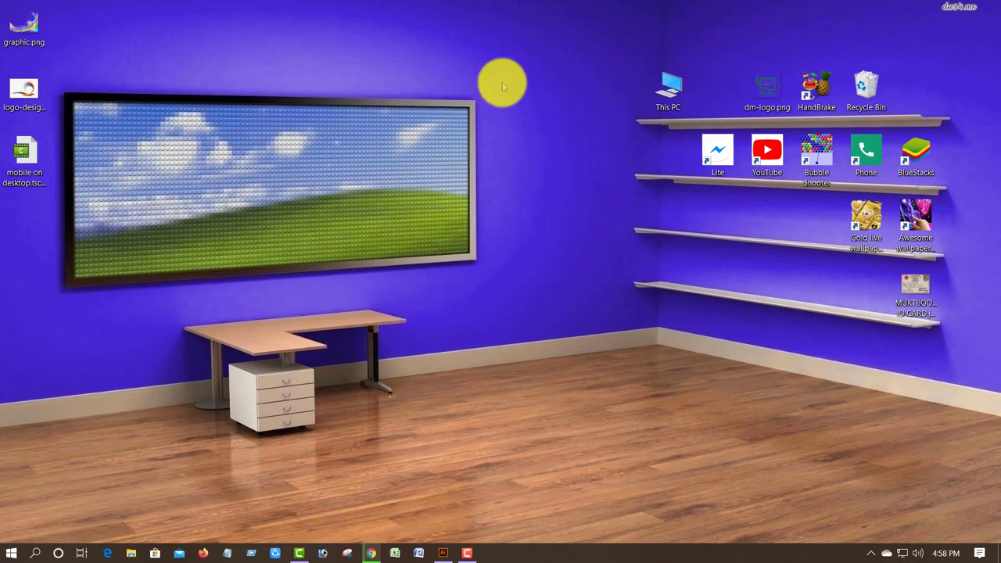
Open the E:\thumbnail folder and drag logo-design.png into the Illustrator document.
{"action": "double_click", "coordinate": [669, 87]}
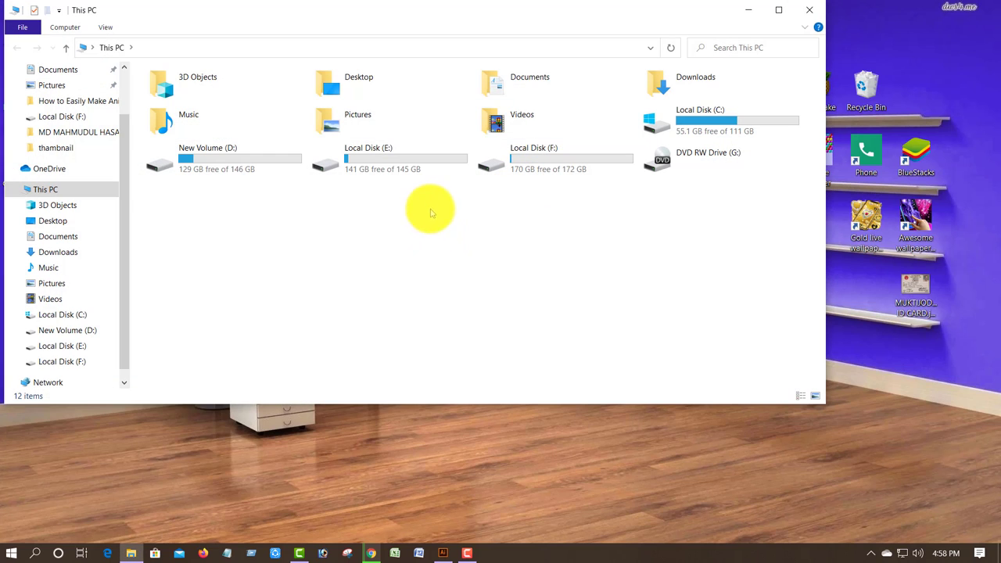
{"action": "left_click", "coordinate": [130, 551]}
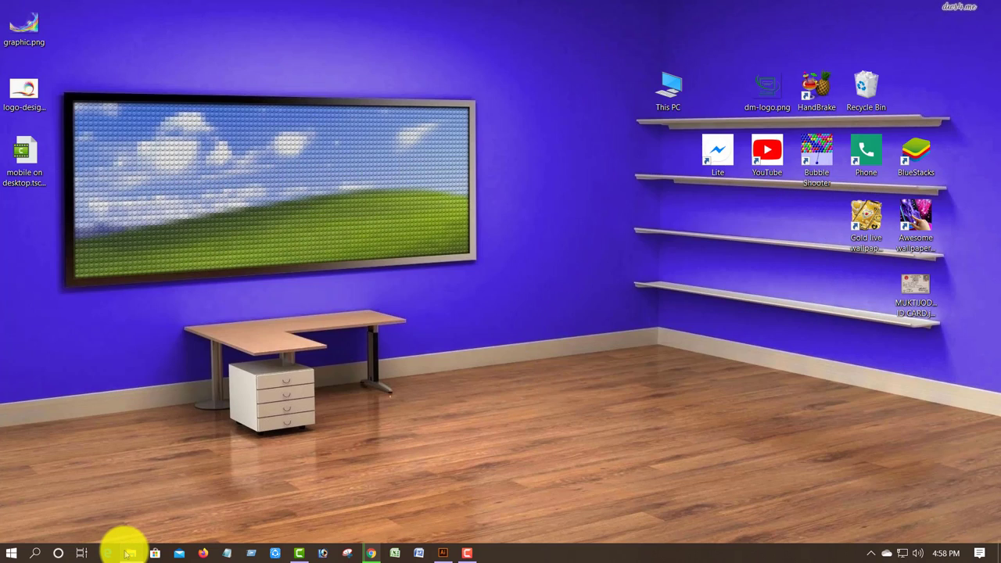
{"action": "double_click", "coordinate": [663, 92]}
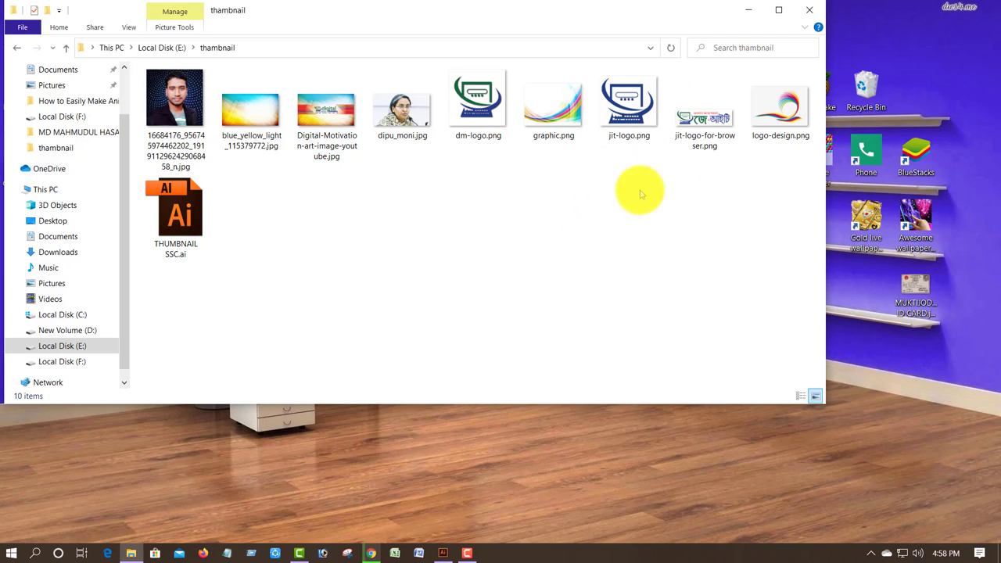
{"action": "left_click_drag", "start_coordinate": [771, 100], "coordinate": [598, 317]}
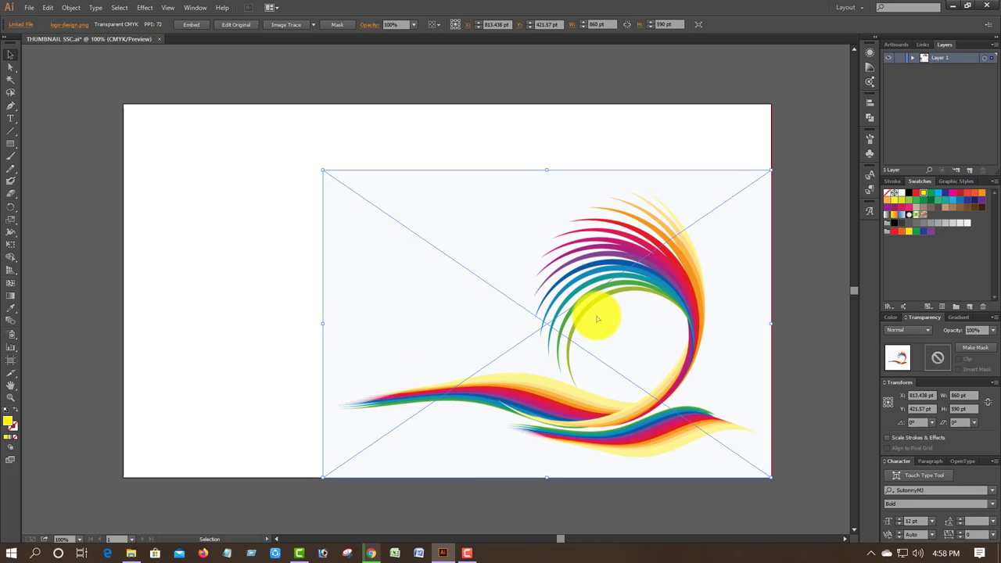
Nudge the placed swoosh logo and shrink it slightly from its top-left corner.
{"action": "key", "text": "Up"}
{"action": "key", "text": "Up"}
{"action": "key", "text": "Up"}
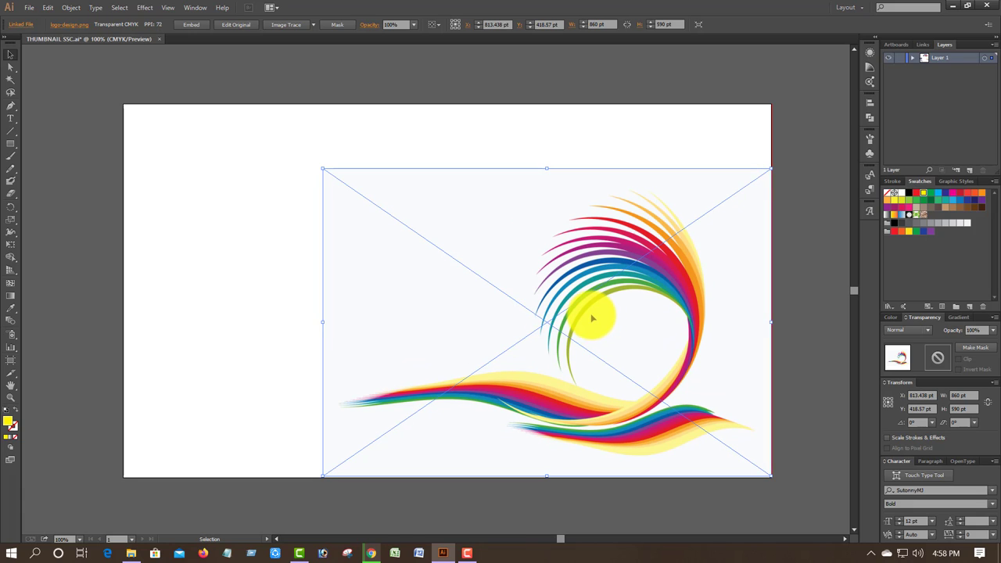
{"action": "key", "text": "Down"}
{"action": "key", "text": "Down"}
{"action": "key", "text": "Down"}
{"action": "key", "text": "Down"}
{"action": "key", "text": "Down"}
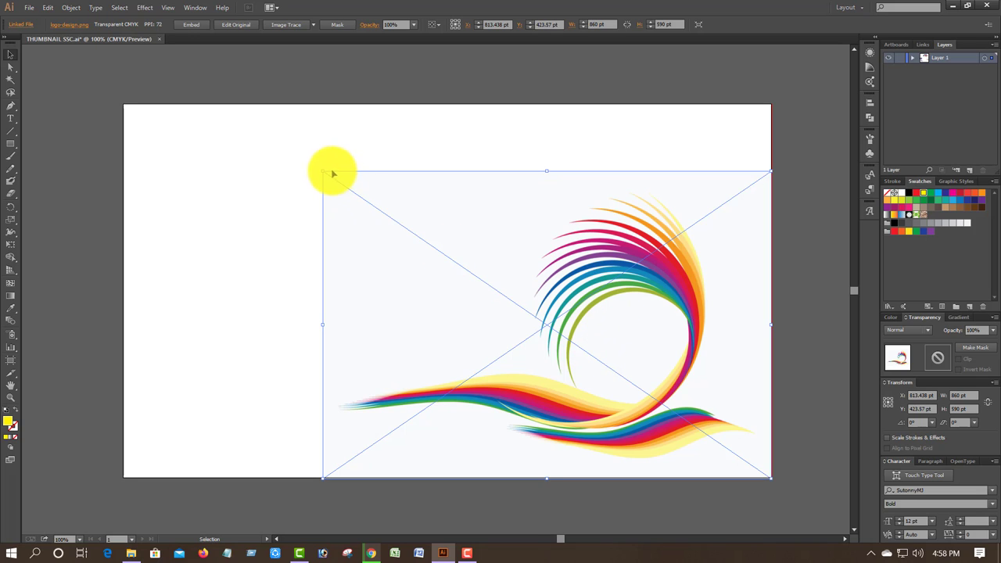
{"action": "left_click_drag", "start_coordinate": [323, 169], "coordinate": [329, 178]}
{"action": "left_click", "coordinate": [426, 78]}
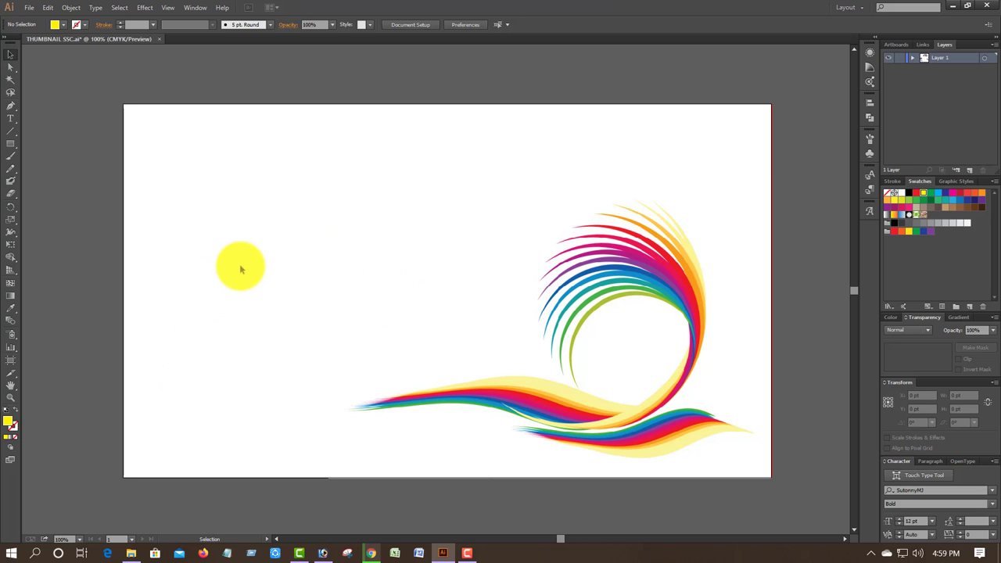
Draw a rounded rectangle in the artboard's upper left with no fill.
{"action": "left_click", "coordinate": [12, 147]}
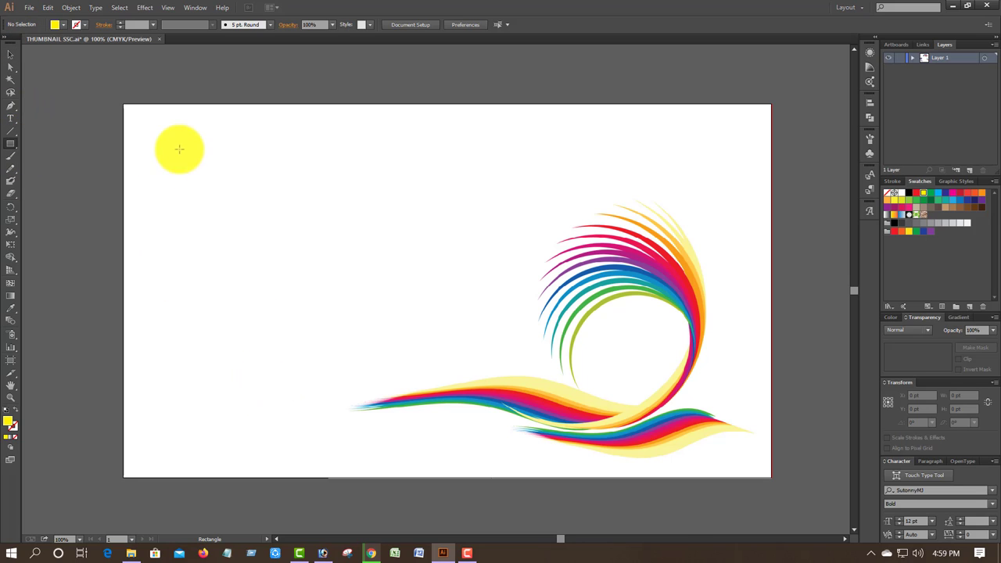
{"action": "left_click_drag", "start_coordinate": [17, 148], "coordinate": [49, 156]}
{"action": "left_click_drag", "start_coordinate": [164, 163], "coordinate": [409, 347]}
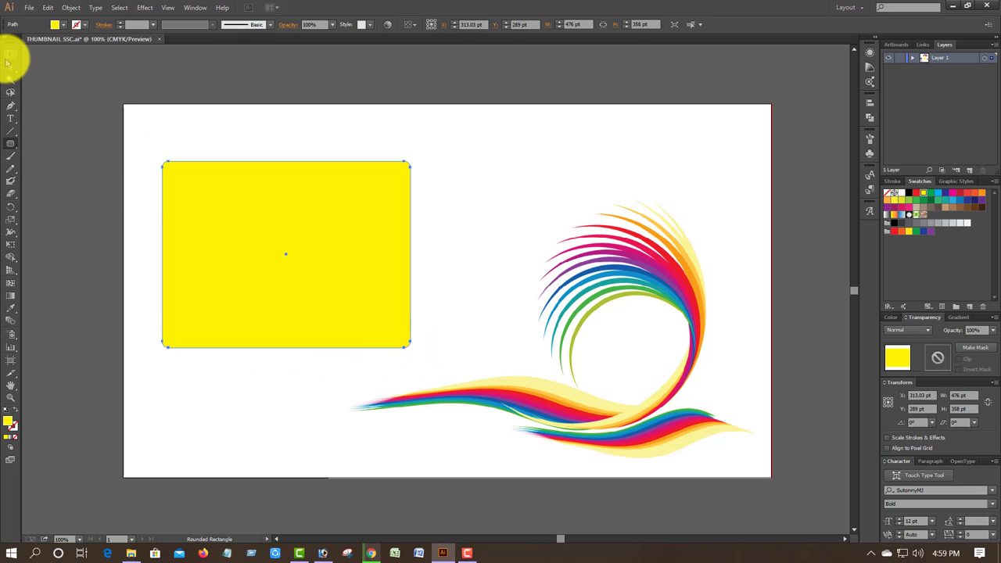
{"action": "left_click", "coordinate": [63, 24]}
{"action": "left_click", "coordinate": [9, 44]}
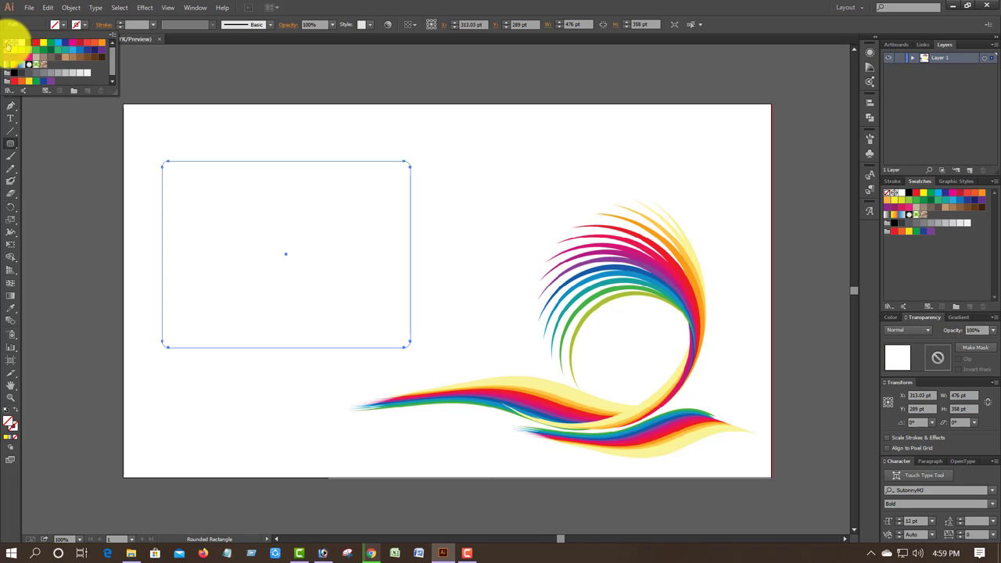
{"action": "left_click", "coordinate": [57, 51]}
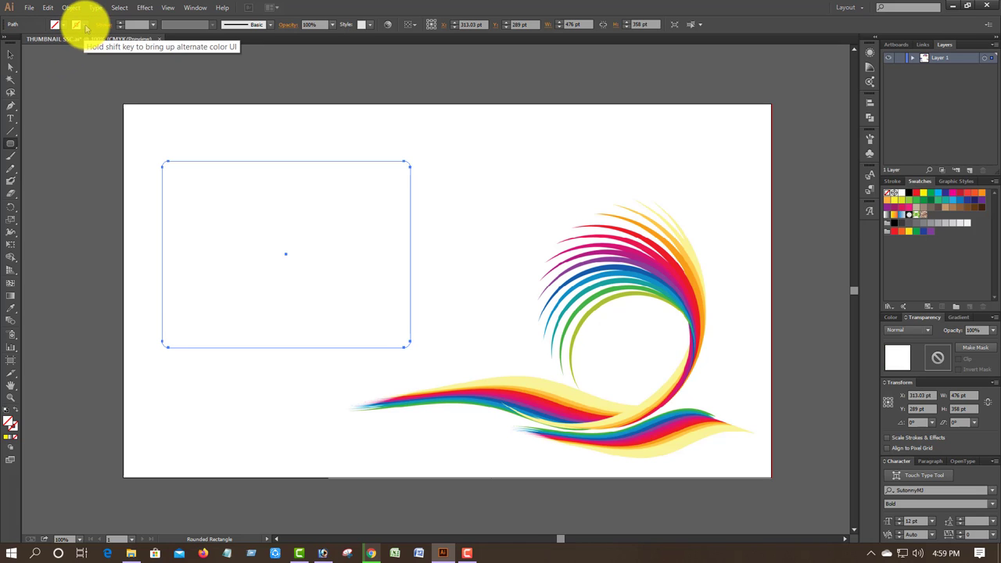
Give the rounded rectangle a purple 24 pt outline and deselect it.
{"action": "left_click", "coordinate": [63, 24]}
{"action": "left_click", "coordinate": [43, 44]}
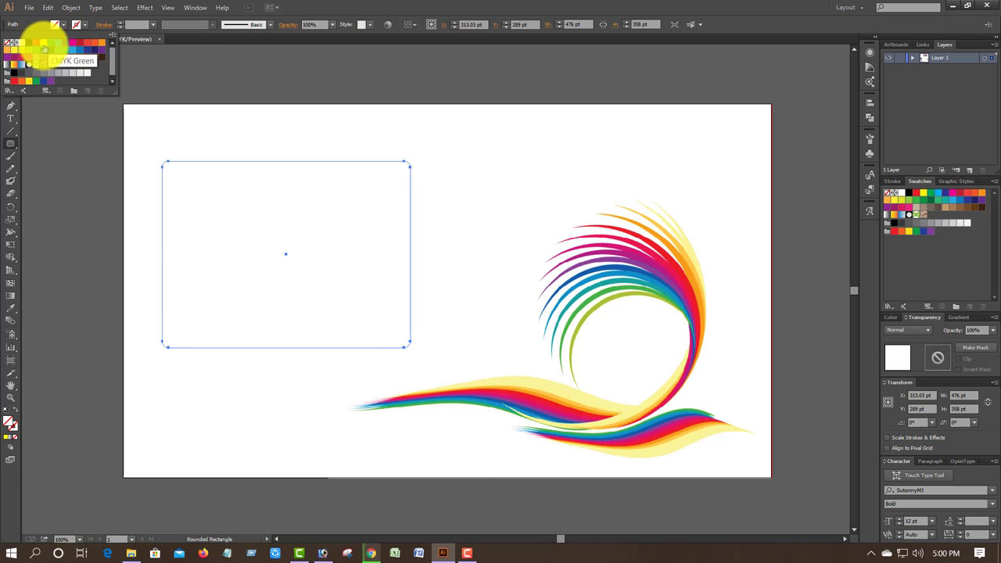
{"action": "left_click", "coordinate": [101, 53]}
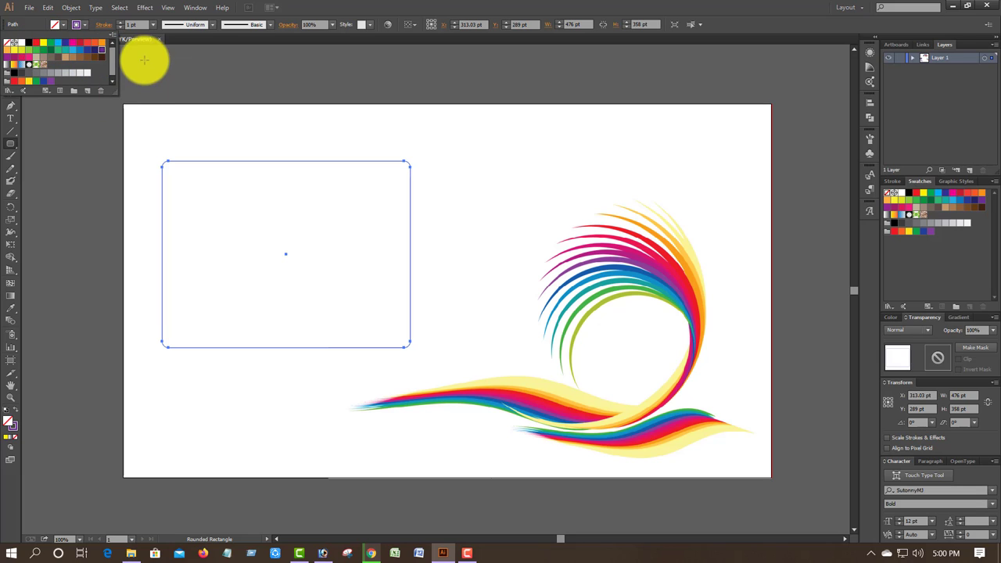
{"action": "left_click", "coordinate": [120, 25]}
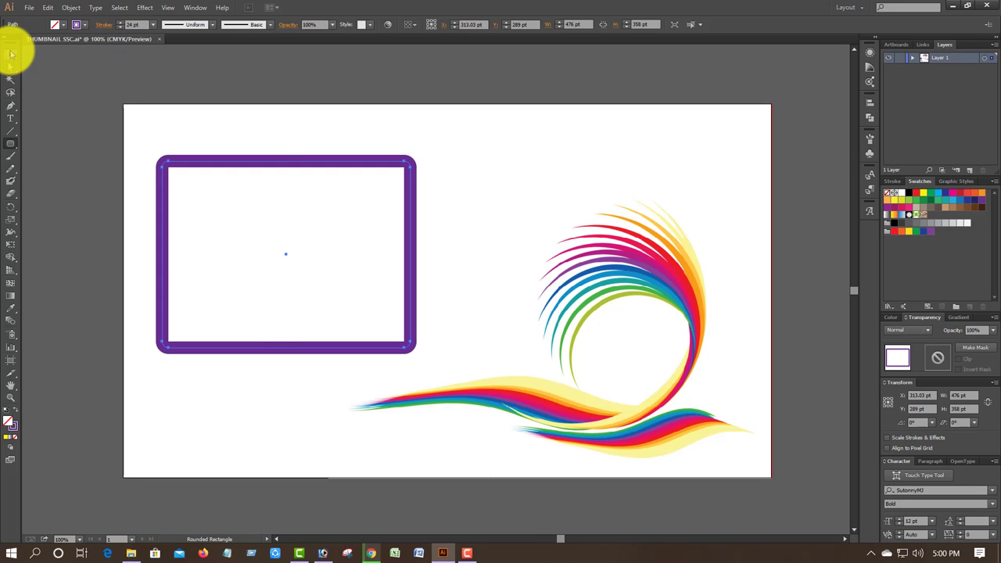
{"action": "left_click", "coordinate": [12, 55]}
{"action": "left_click", "coordinate": [56, 156]}
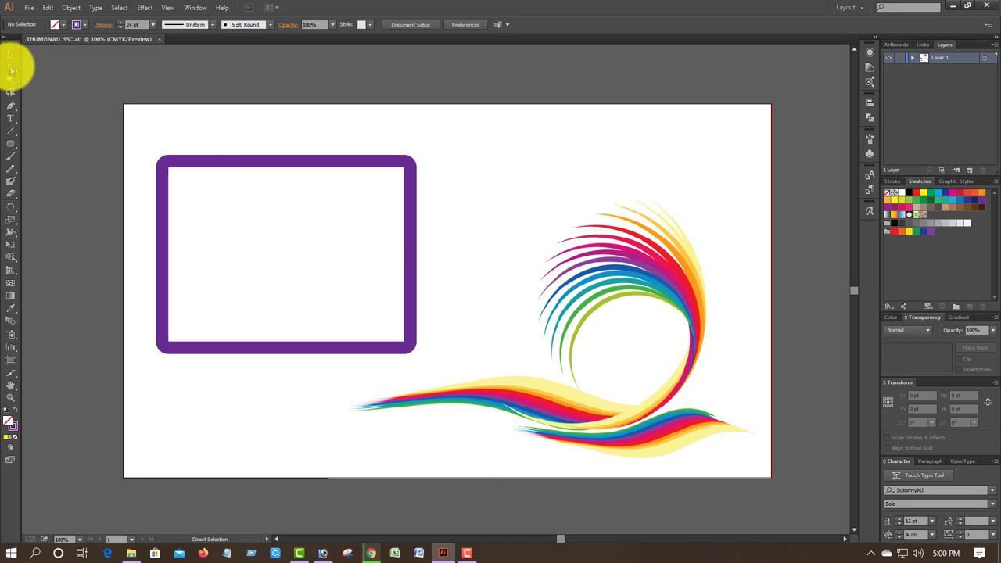
Move the swoosh aside and delete the purple frame's right and bottom sides.
{"action": "left_click_drag", "start_coordinate": [414, 264], "coordinate": [504, 200]}
{"action": "key", "text": "a"}
{"action": "left_click", "coordinate": [337, 216]}
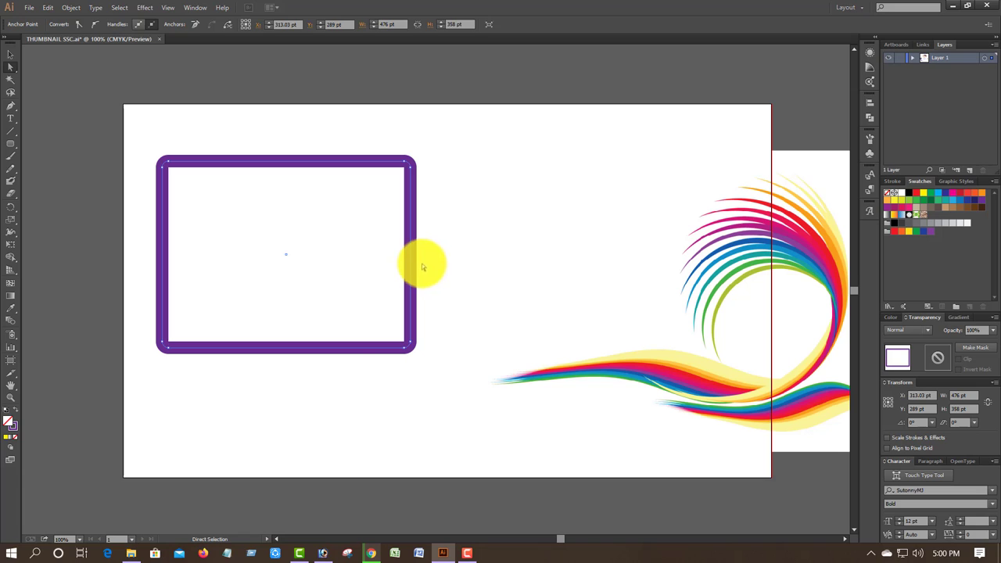
{"action": "left_click", "coordinate": [425, 263]}
{"action": "key", "text": "Delete"}
{"action": "left_click", "coordinate": [344, 347]}
{"action": "key", "text": "Delete"}
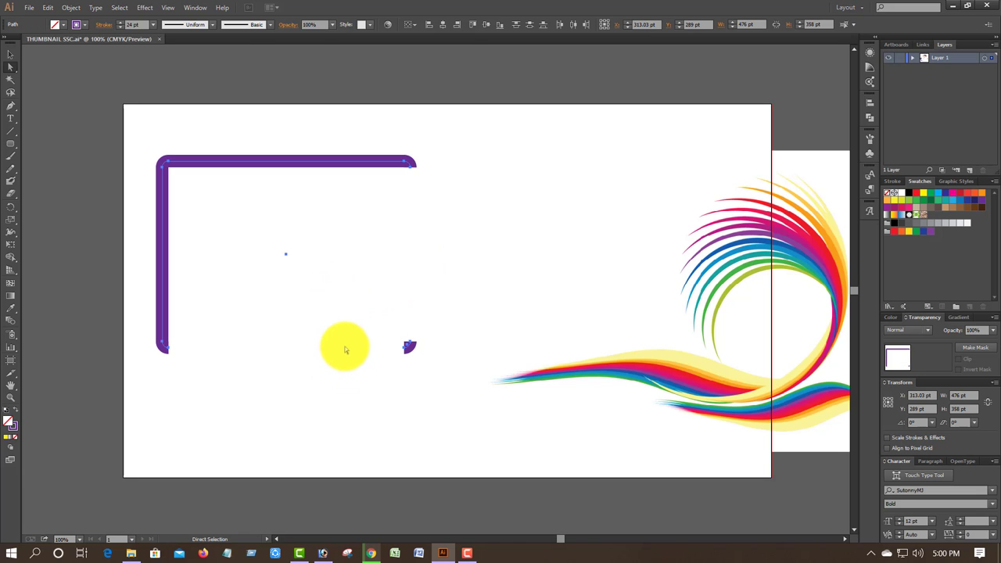
Delete the leftover purple corner piece and move the swoosh back down-left.
{"action": "left_click", "coordinate": [394, 332]}
{"action": "left_click_drag", "start_coordinate": [348, 294], "coordinate": [422, 382]}
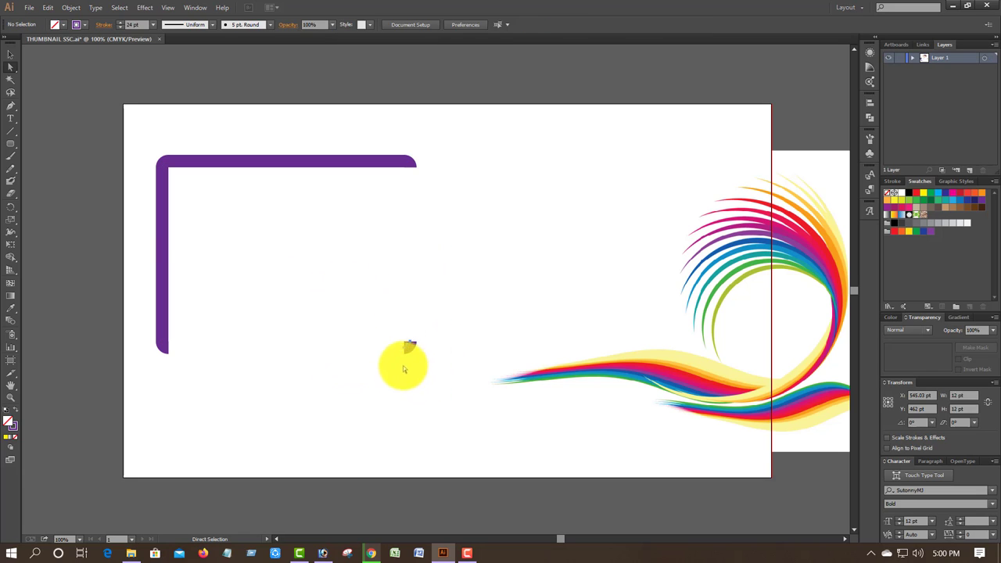
{"action": "key", "text": "Delete"}
{"action": "left_click", "coordinate": [11, 54]}
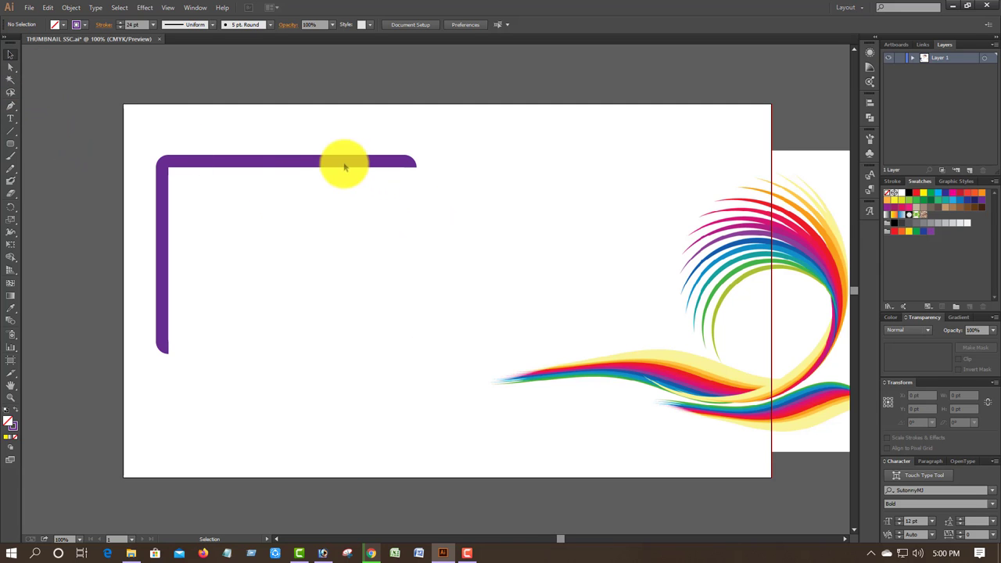
{"action": "left_click_drag", "start_coordinate": [670, 369], "coordinate": [531, 405]}
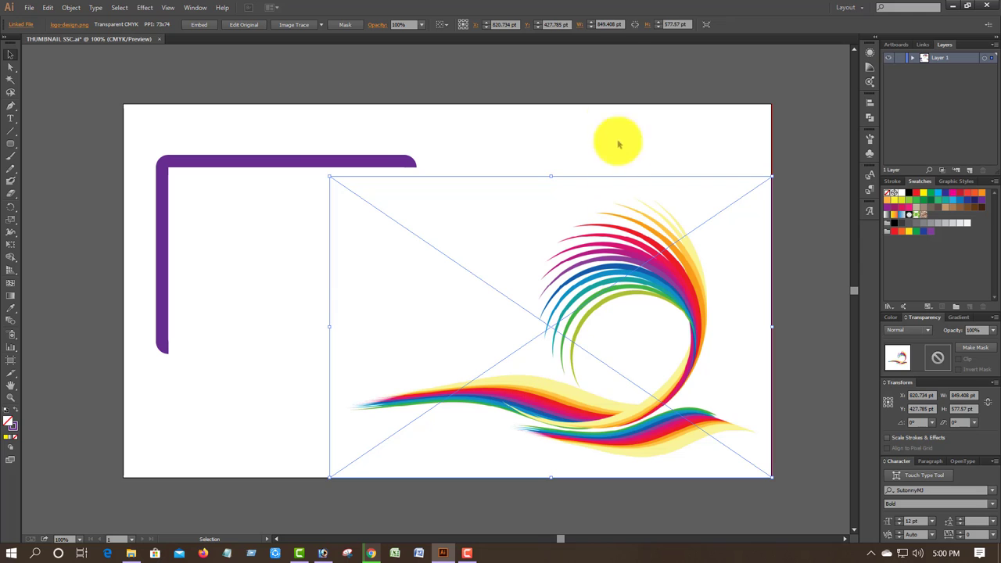
Fine-tune the rainbow swoosh's position slightly lower and left.
{"action": "left_click", "coordinate": [341, 181]}
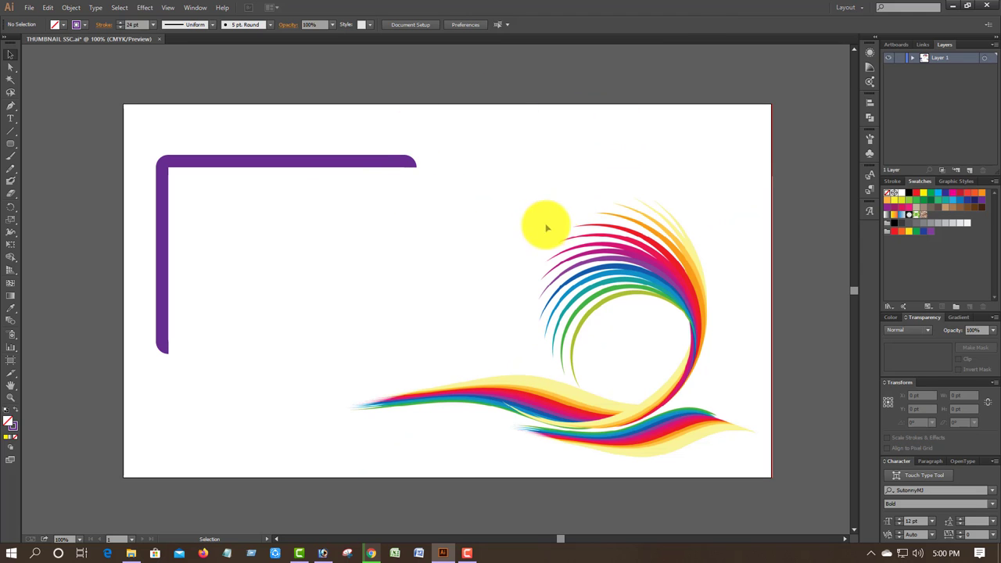
{"action": "left_click_drag", "start_coordinate": [543, 224], "coordinate": [558, 205]}
{"action": "mouse_move", "coordinate": [589, 294]}
{"action": "left_mouse_down"}
{"action": "mouse_move", "coordinate": [577, 290]}
{"action": "mouse_move", "coordinate": [587, 299]}
{"action": "left_mouse_up"}
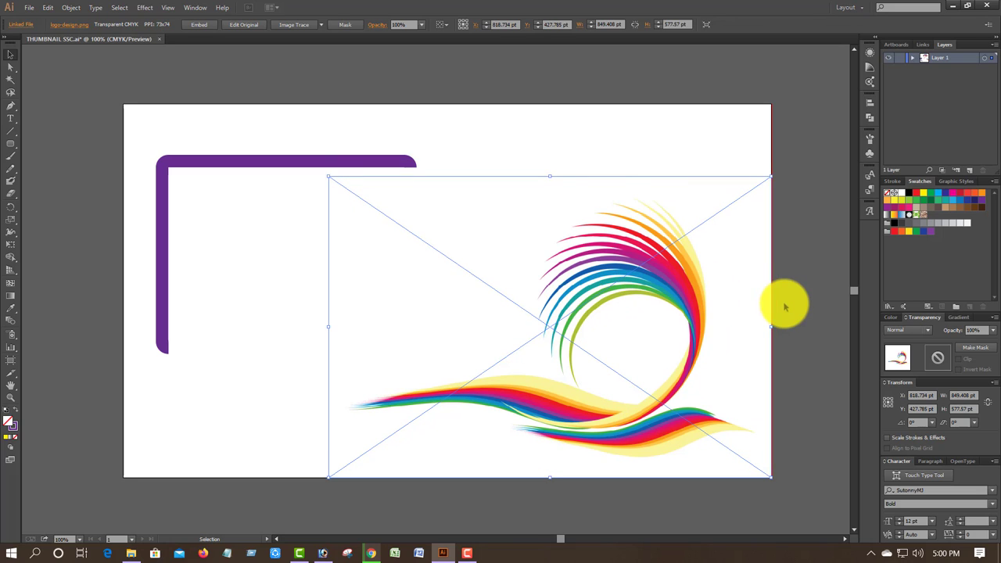
{"action": "left_click", "coordinate": [642, 139]}
{"action": "left_click", "coordinate": [641, 268]}
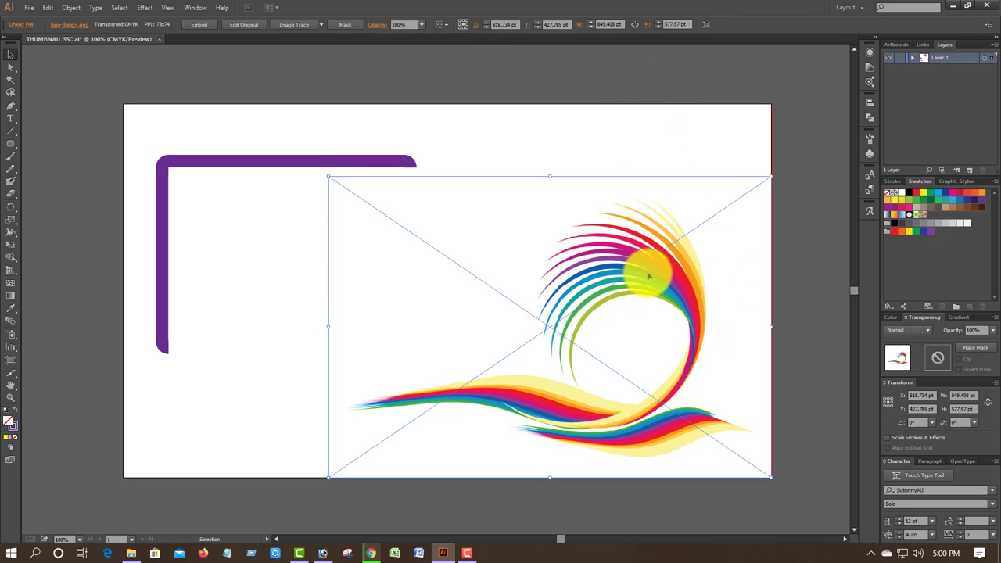
{"action": "left_click", "coordinate": [775, 271]}
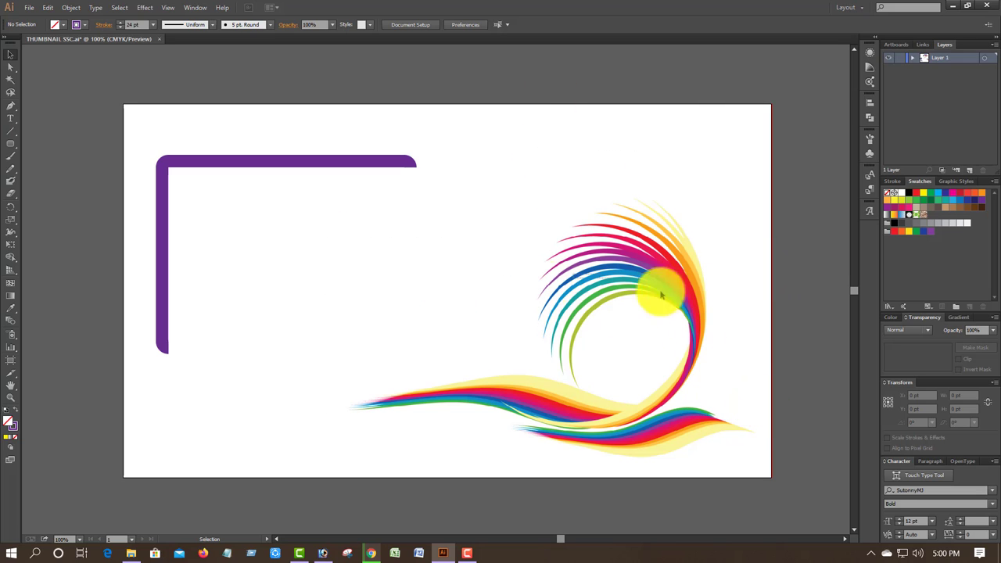
Shift the purple corner frame a little to the right.
{"action": "left_click", "coordinate": [203, 160]}
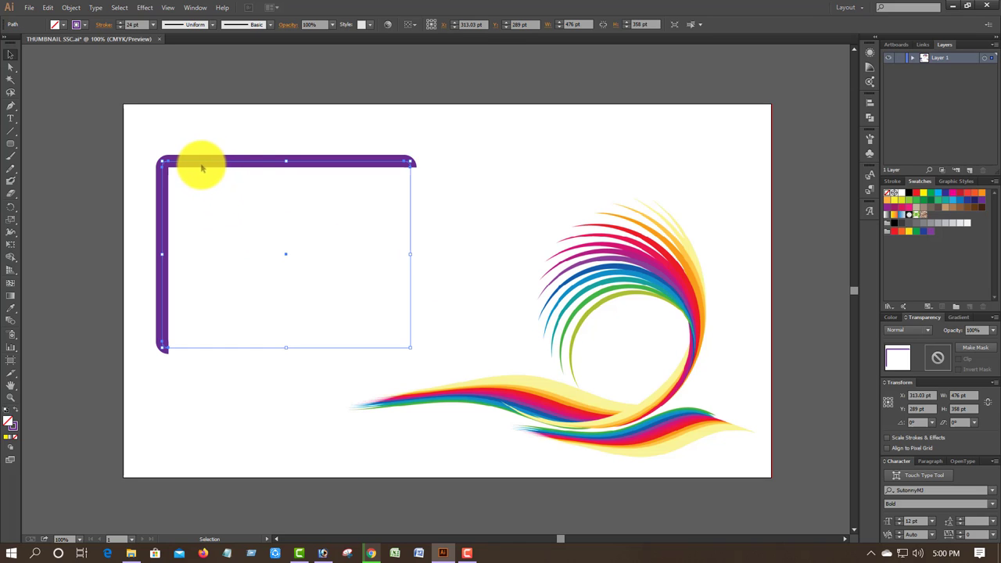
{"action": "key", "text": "ctrl+shift+a"}
{"action": "left_click_drag", "start_coordinate": [208, 134], "coordinate": [244, 166]}
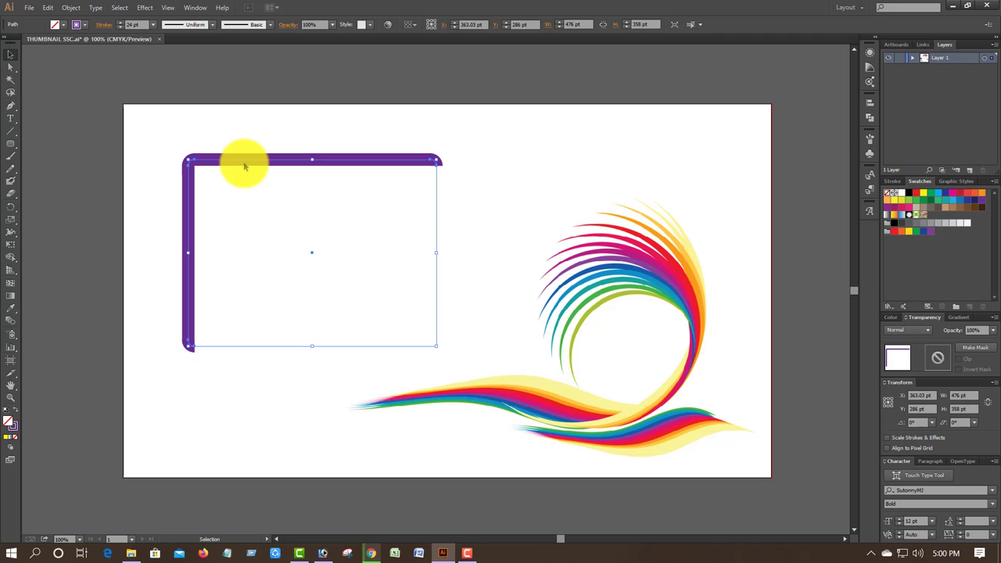
{"action": "left_click", "coordinate": [242, 169]}
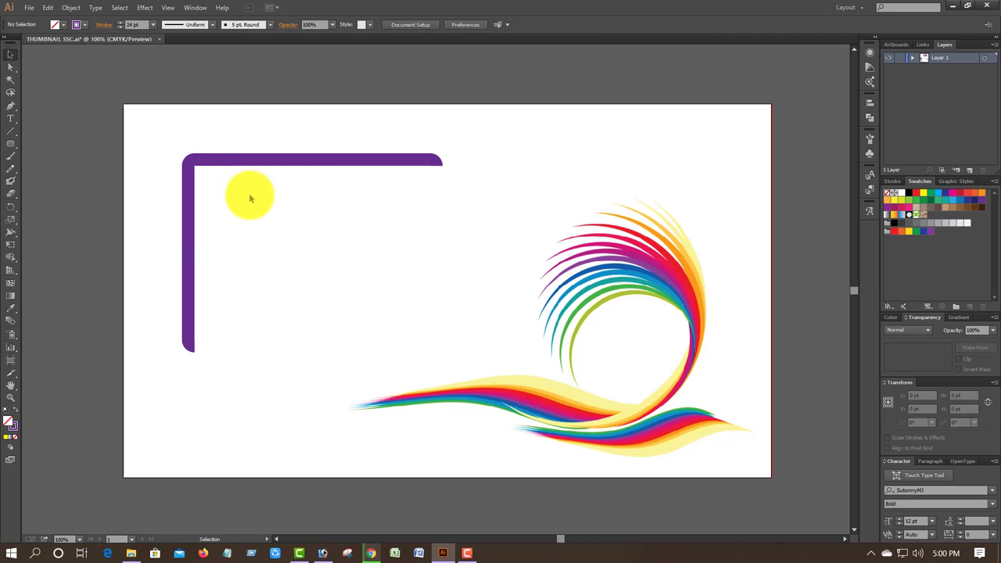
{"action": "left_click", "coordinate": [262, 163]}
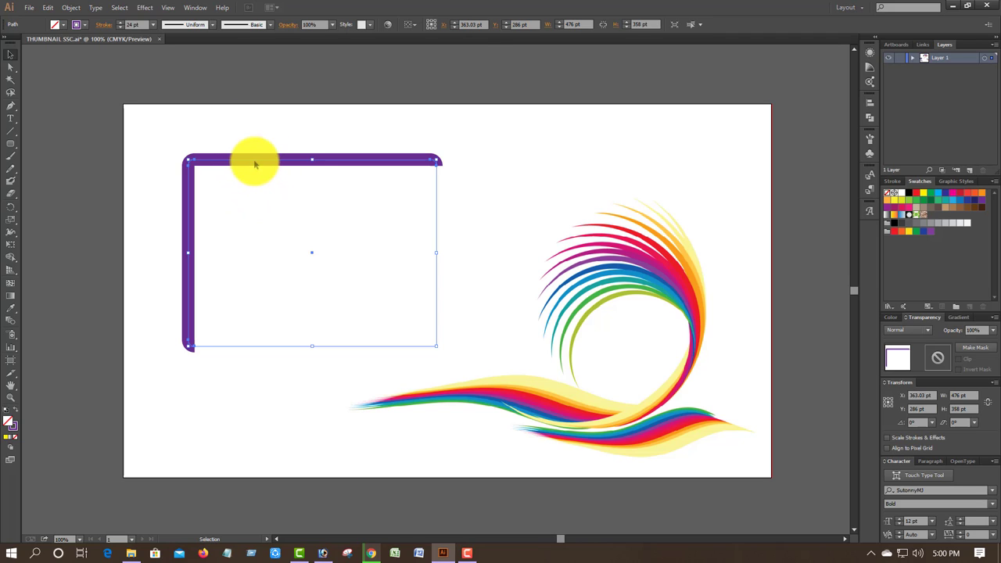
{"action": "left_click_drag", "start_coordinate": [257, 163], "coordinate": [276, 163]}
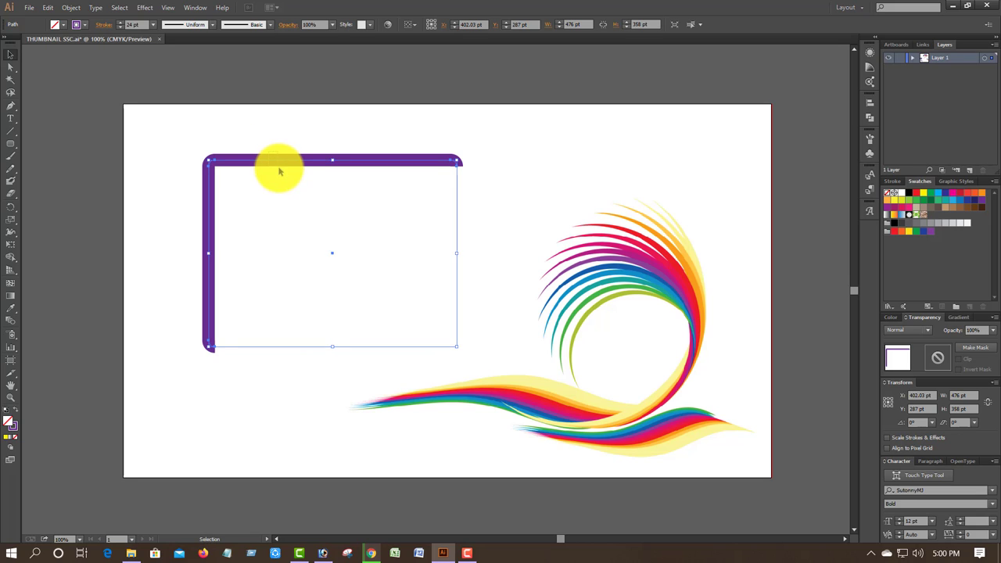
{"action": "left_click", "coordinate": [234, 117]}
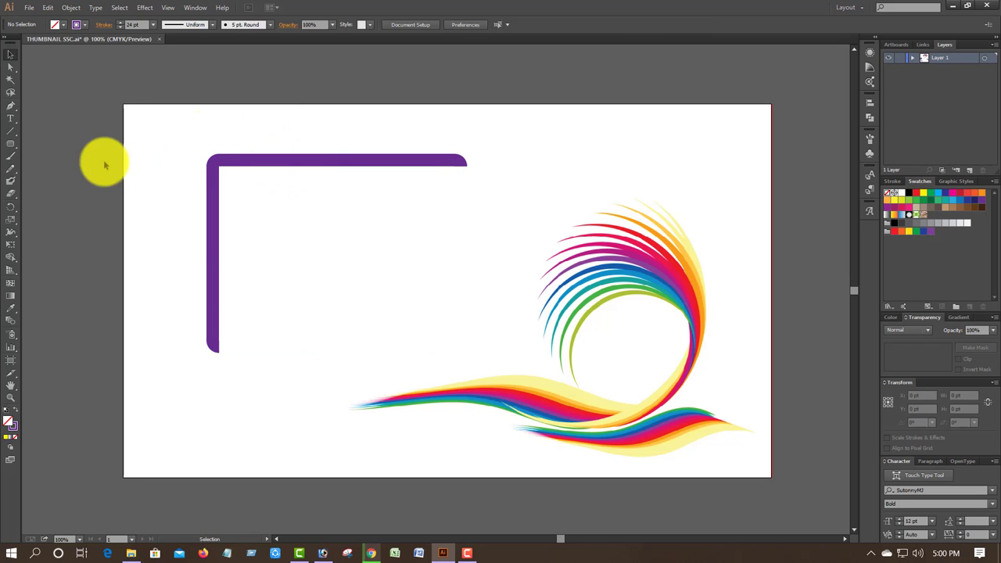
{"action": "left_click", "coordinate": [11, 117]}
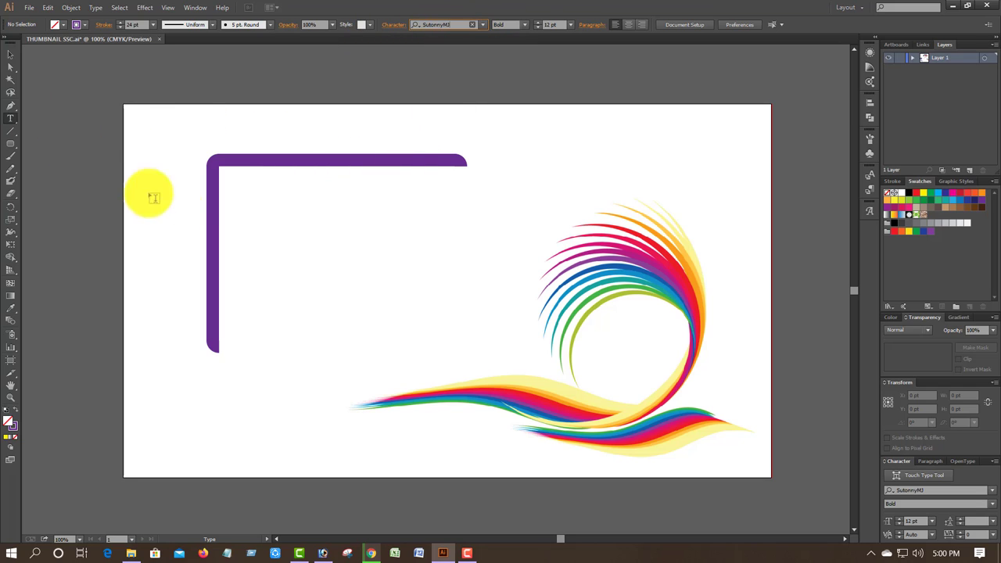
Start a text line inside the purple frame in the SutonnySushreeMJ font.
{"action": "left_click", "coordinate": [248, 205]}
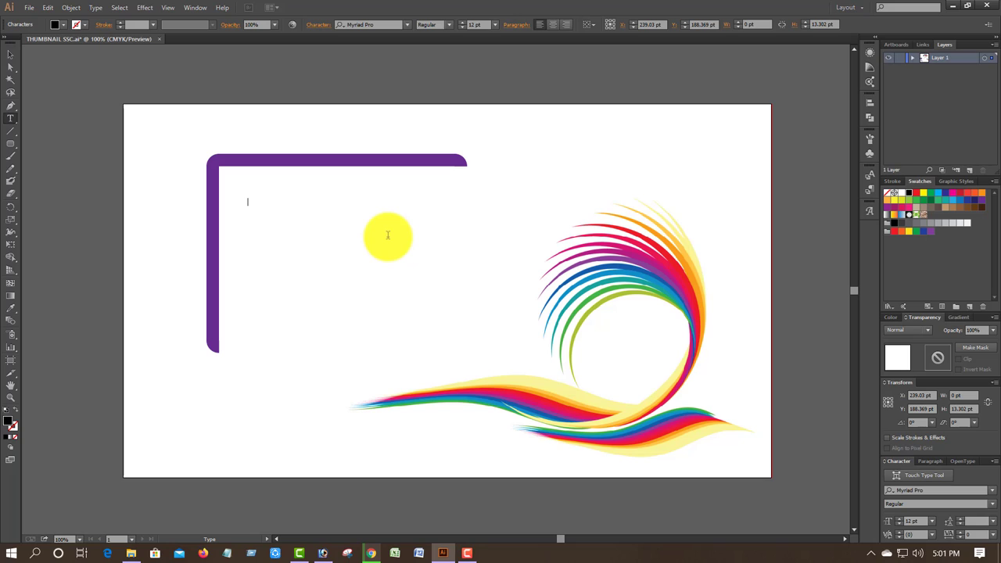
{"action": "left_click", "coordinate": [374, 25]}
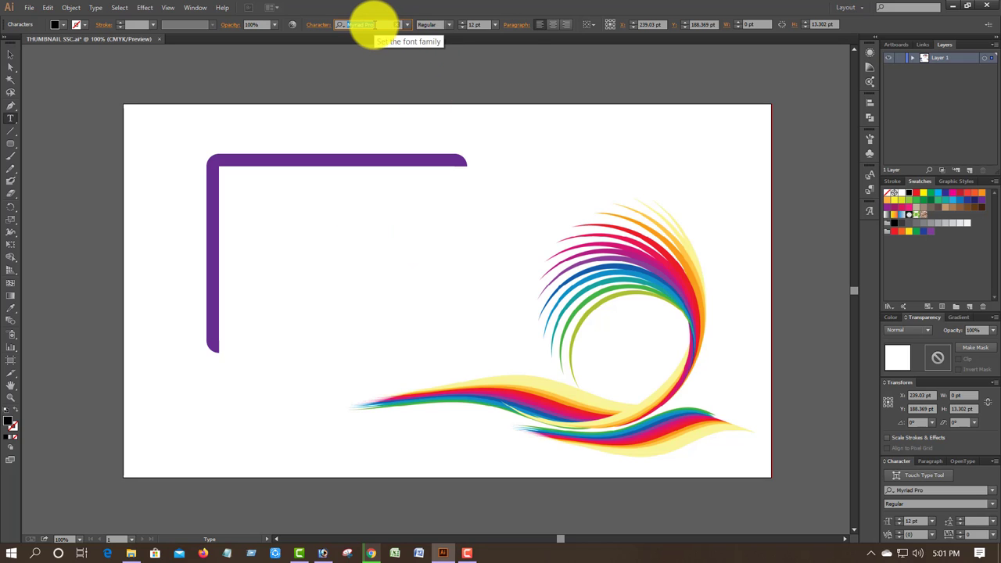
{"action": "key", "text": "BackSpace"}
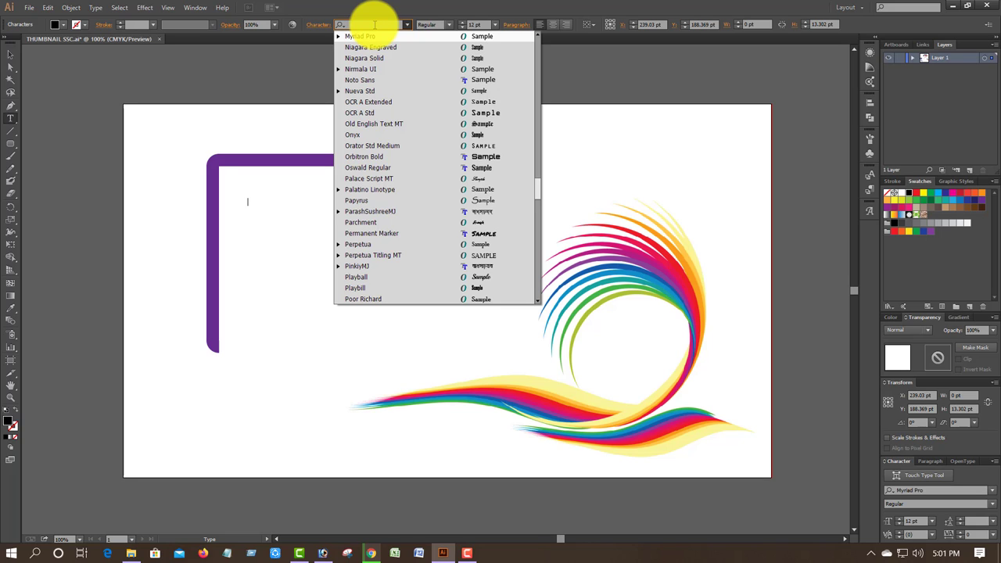
{"action": "type", "text": "S"}
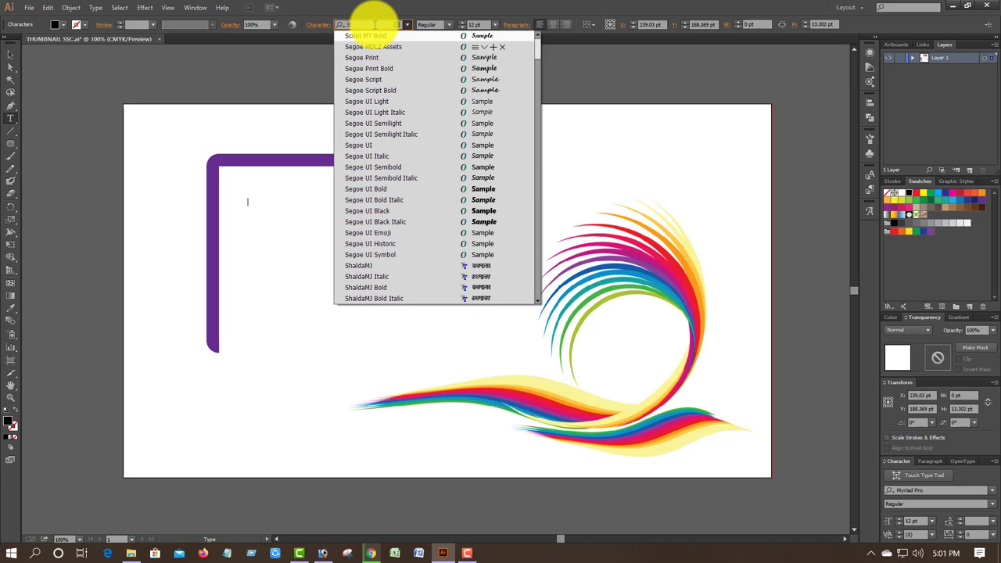
{"action": "type", "text": "ut"}
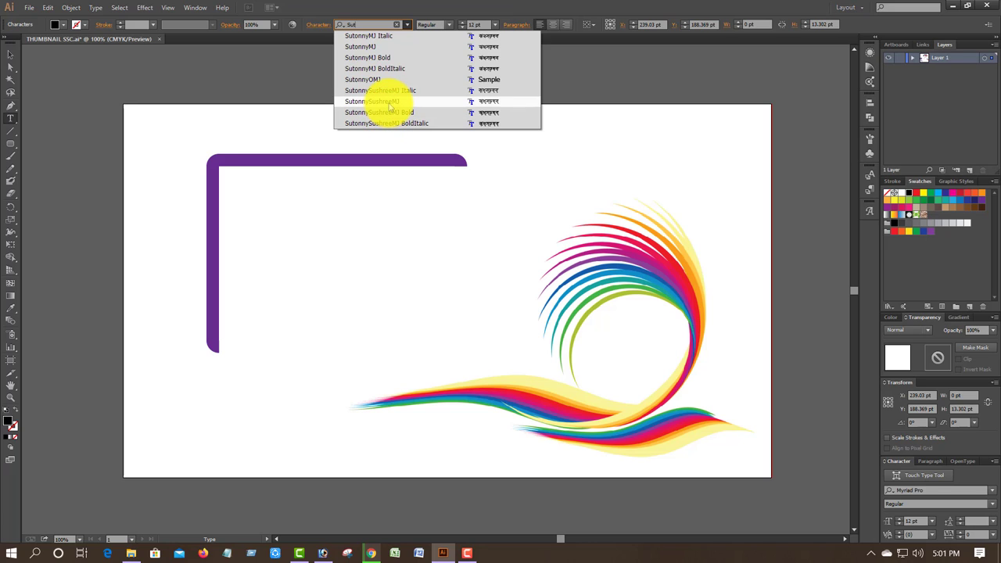
{"action": "left_click", "coordinate": [391, 101]}
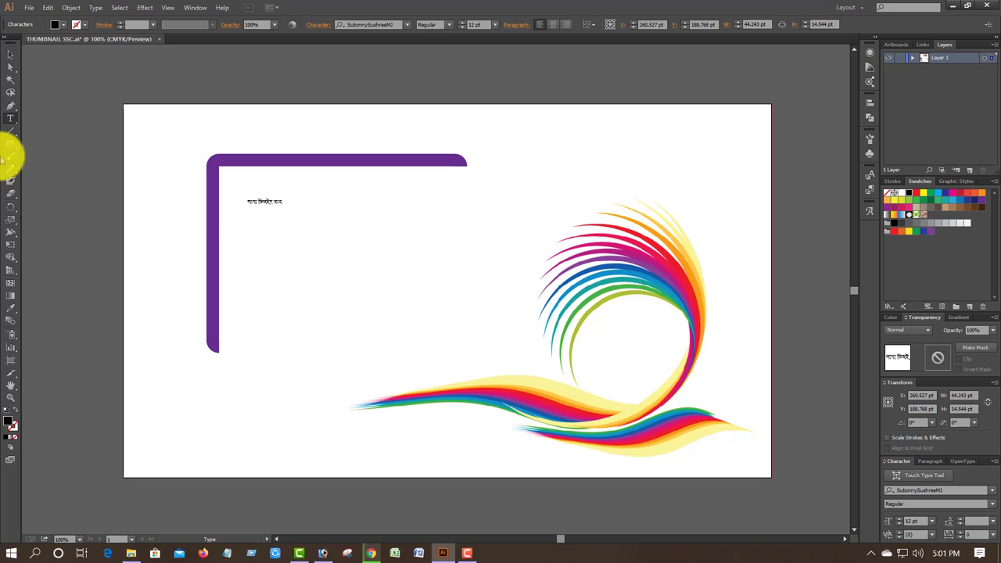
Scale the Bangla text up to headline size and correct the spelling to ডিজাইন.
{"action": "left_click", "coordinate": [11, 53]}
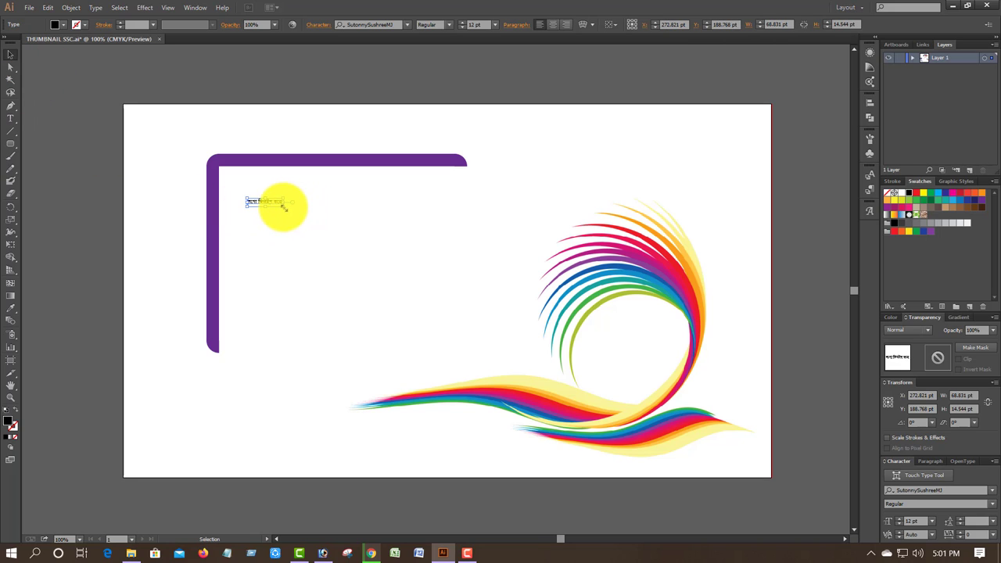
{"action": "left_click_drag", "start_coordinate": [283, 206], "coordinate": [519, 271]}
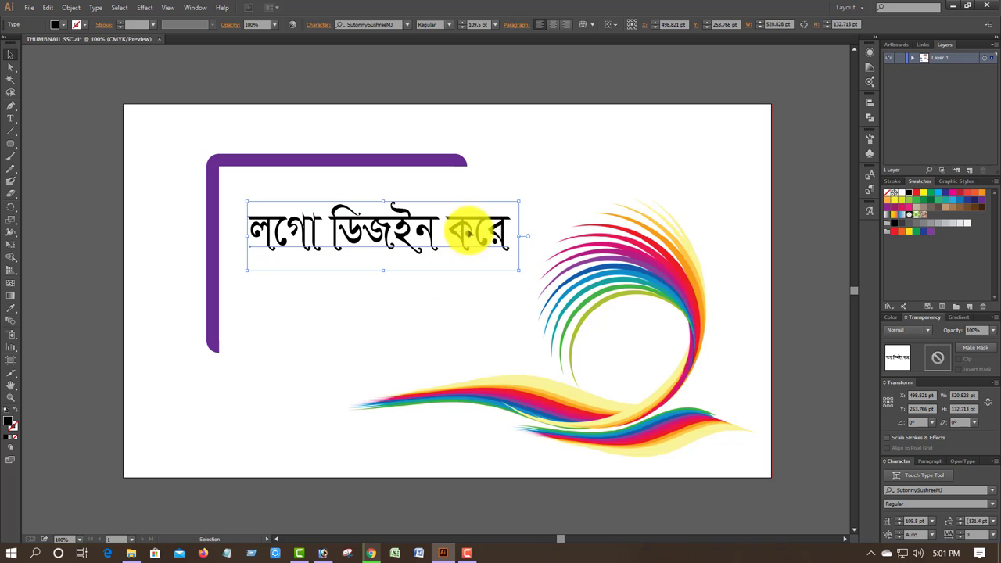
{"action": "scroll", "coordinate": [468, 232], "scroll_direction": "down", "scroll_amount": 1}
{"action": "left_click", "coordinate": [392, 211]}
{"action": "type", "text": "া"}
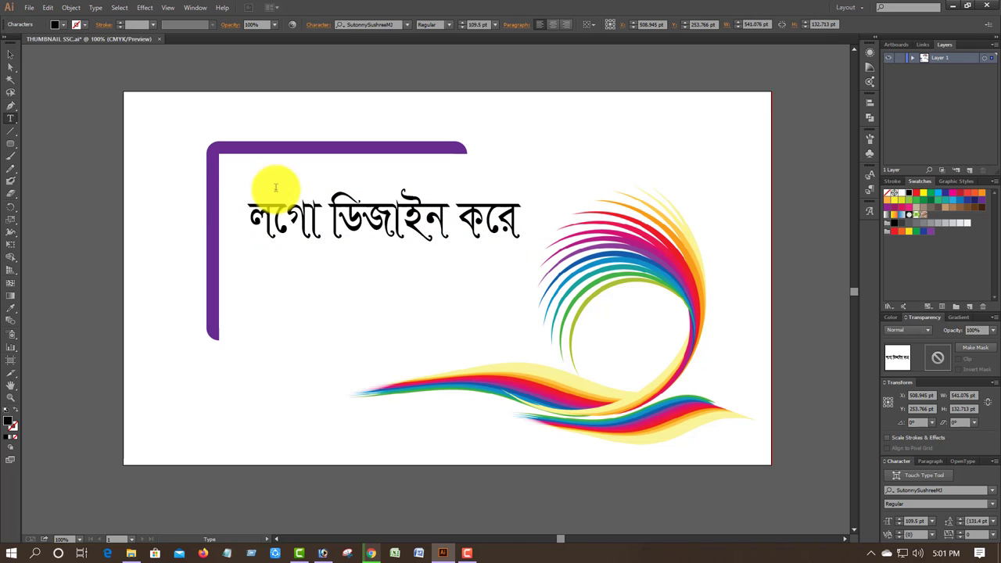
{"action": "left_click", "coordinate": [11, 53]}
Duplicate the headline below and retype the copy as আয় করুন.
{"action": "scroll", "coordinate": [320, 166], "scroll_direction": "down", "scroll_amount": 1}
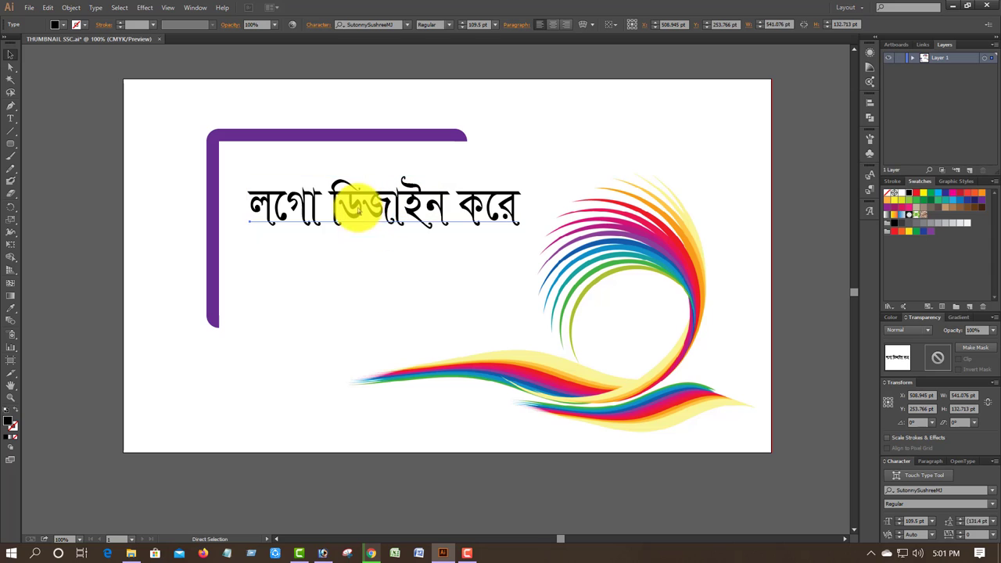
{"action": "left_click_drag", "start_coordinate": [380, 216], "coordinate": [344, 277]}
{"action": "double_click", "coordinate": [344, 274]}
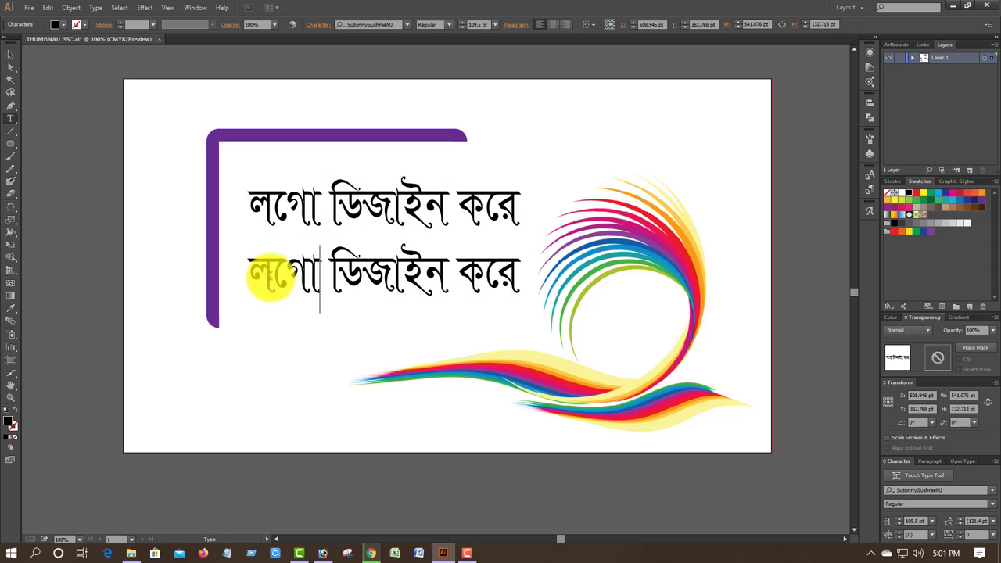
{"action": "left_click_drag", "start_coordinate": [264, 294], "coordinate": [581, 273]}
{"action": "type", "text": "g"}
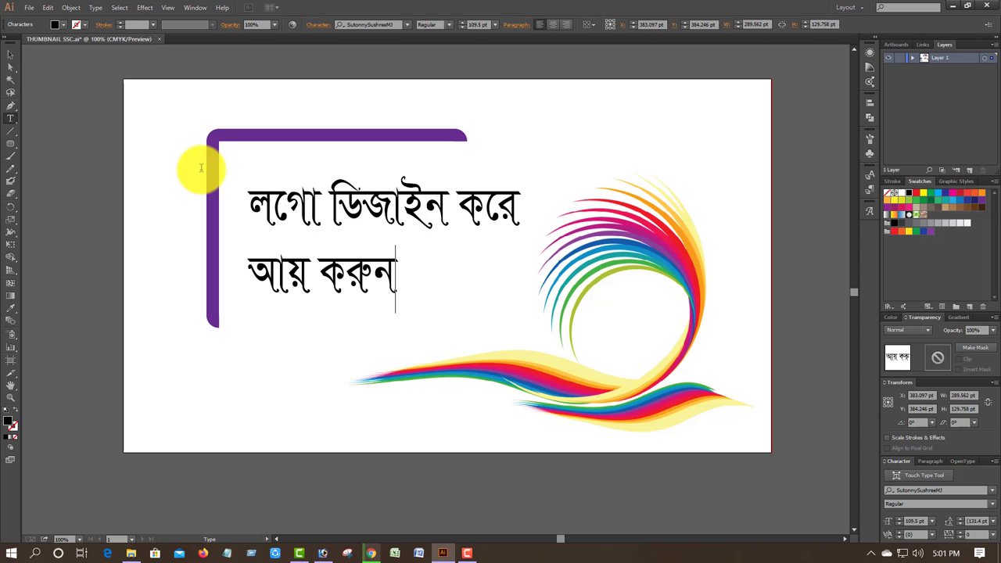
{"action": "left_click_drag", "start_coordinate": [402, 270], "coordinate": [321, 276]}
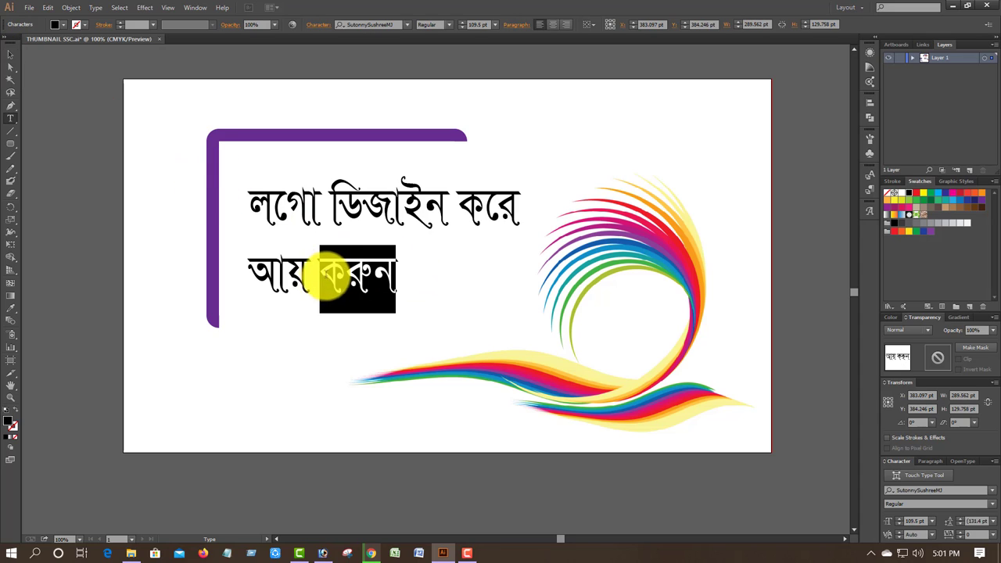
{"action": "left_click", "coordinate": [11, 54]}
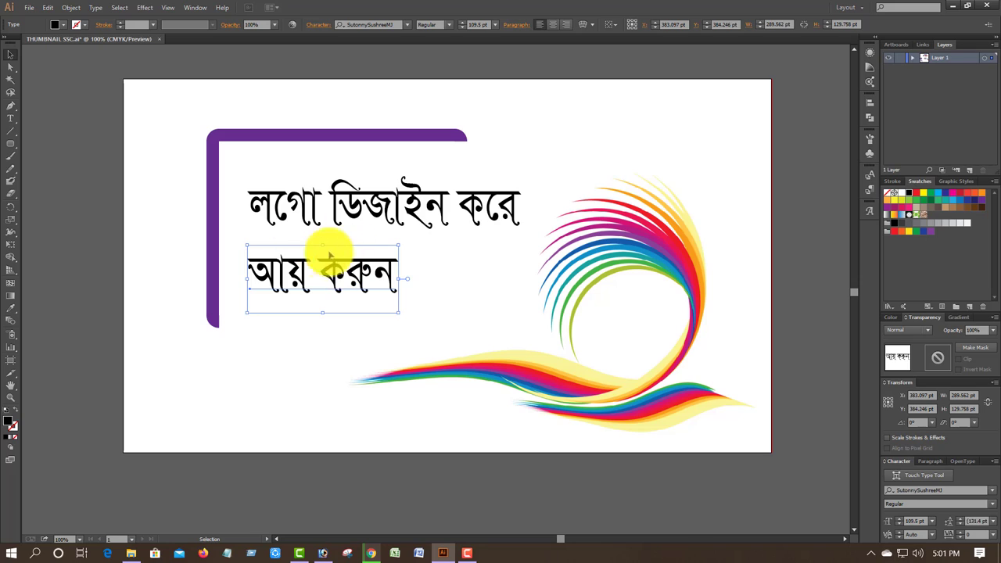
Change the first headline line's font to UrmeeMJ.
{"action": "left_click", "coordinate": [284, 192]}
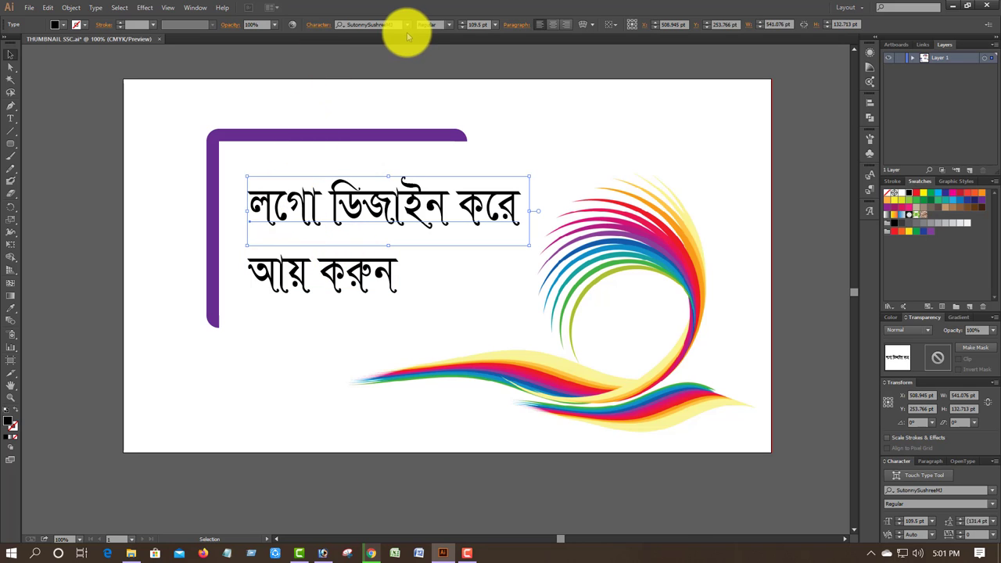
{"action": "key", "text": "Down"}
{"action": "key", "text": "Down"}
{"action": "key", "text": "Down"}
{"action": "key", "text": "Down"}
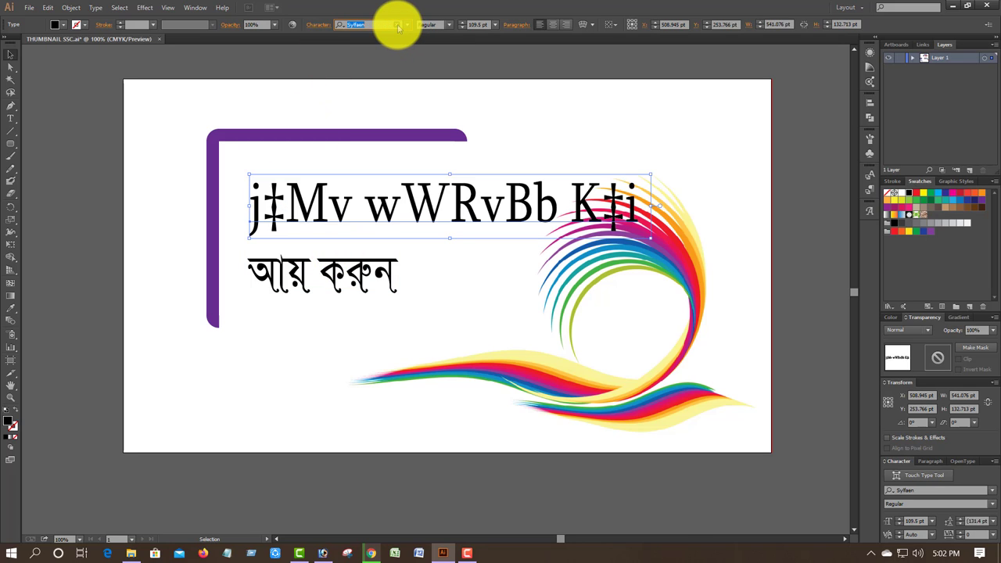
{"action": "key", "text": "Down"}
{"action": "key", "text": "Down"}
{"action": "key", "text": "Down"}
{"action": "key", "text": "Down"}
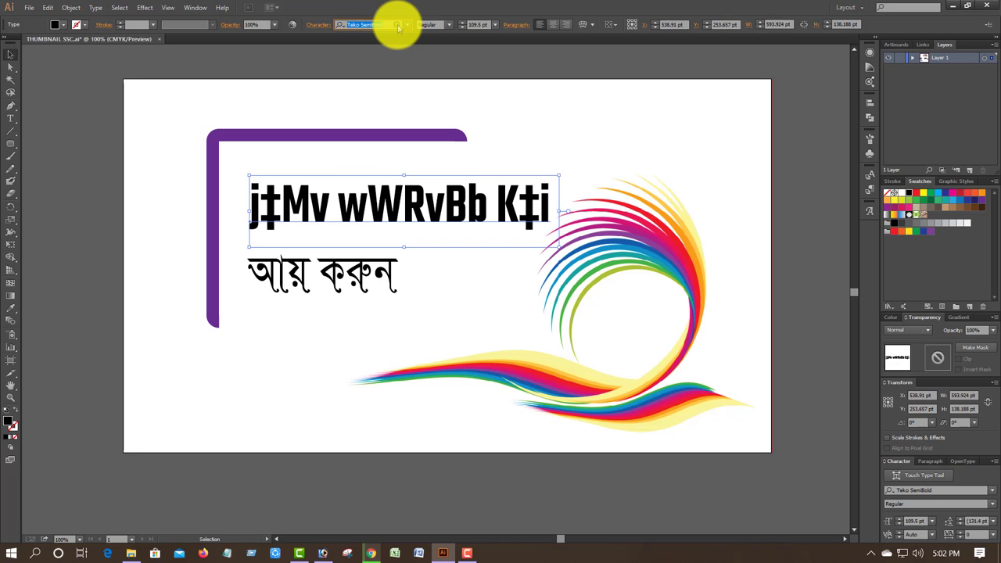
{"action": "key", "text": "Down"}
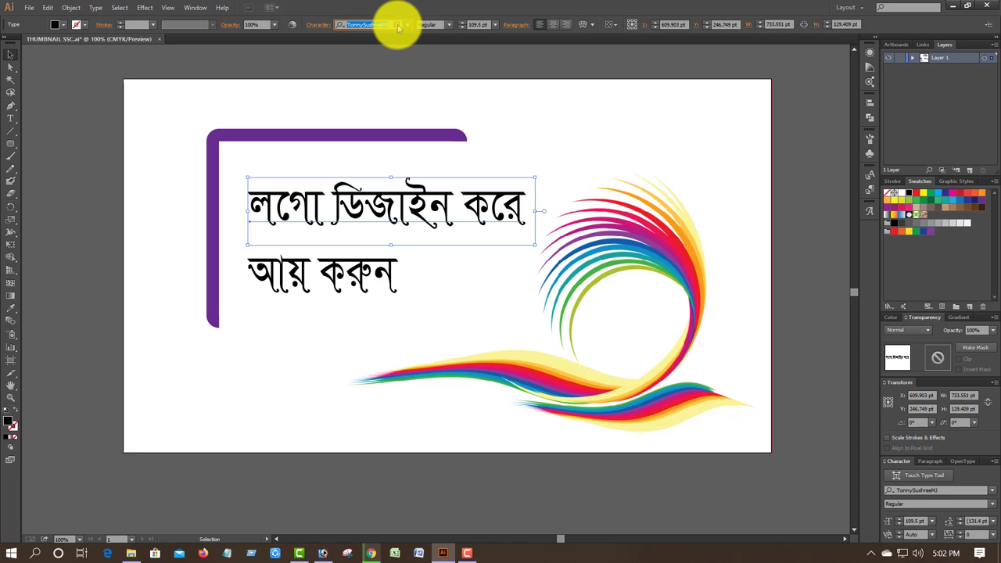
{"action": "key", "text": "Down"}
{"action": "key", "text": "Down"}
{"action": "key", "text": "Down"}
{"action": "key", "text": "Down"}
{"action": "key", "text": "Down"}
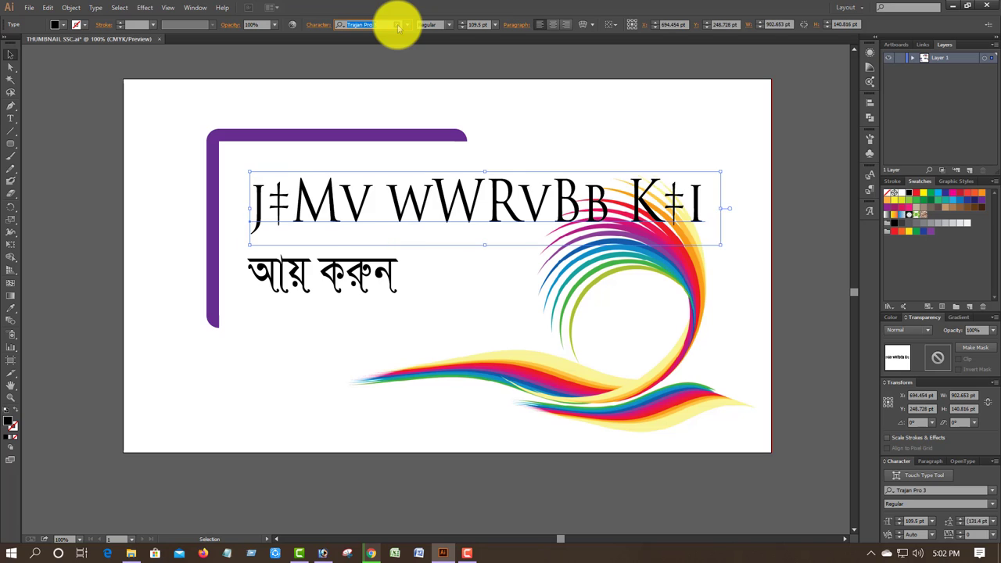
{"action": "key", "text": "Down"}
{"action": "key", "text": "Down"}
{"action": "key", "text": "Down"}
{"action": "key", "text": "Down"}
{"action": "key", "text": "Down"}
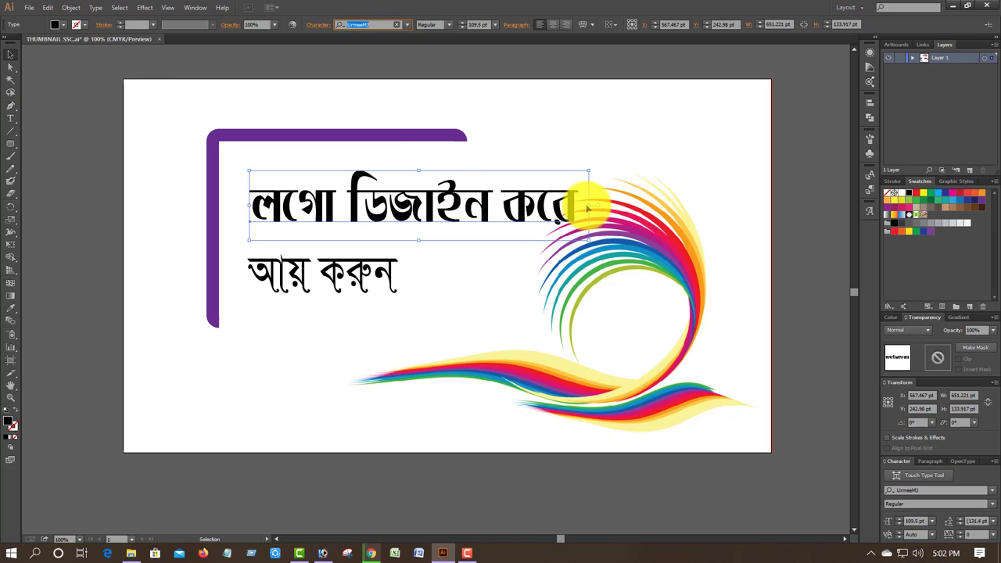
Narrow the first headline line and adjust its position and width slightly.
{"action": "left_click_drag", "start_coordinate": [590, 206], "coordinate": [496, 197]}
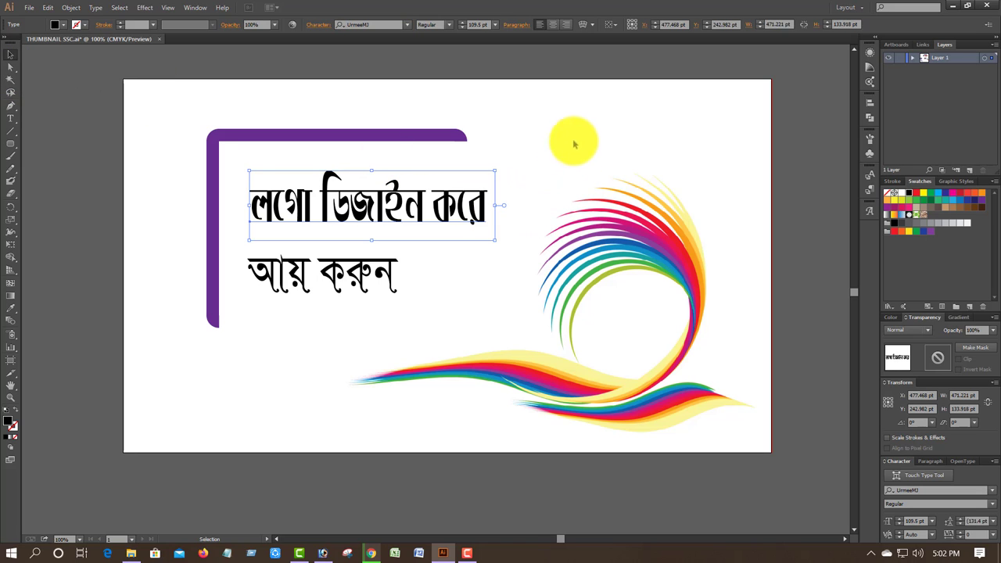
{"action": "left_click", "coordinate": [566, 115]}
{"action": "left_click", "coordinate": [366, 190]}
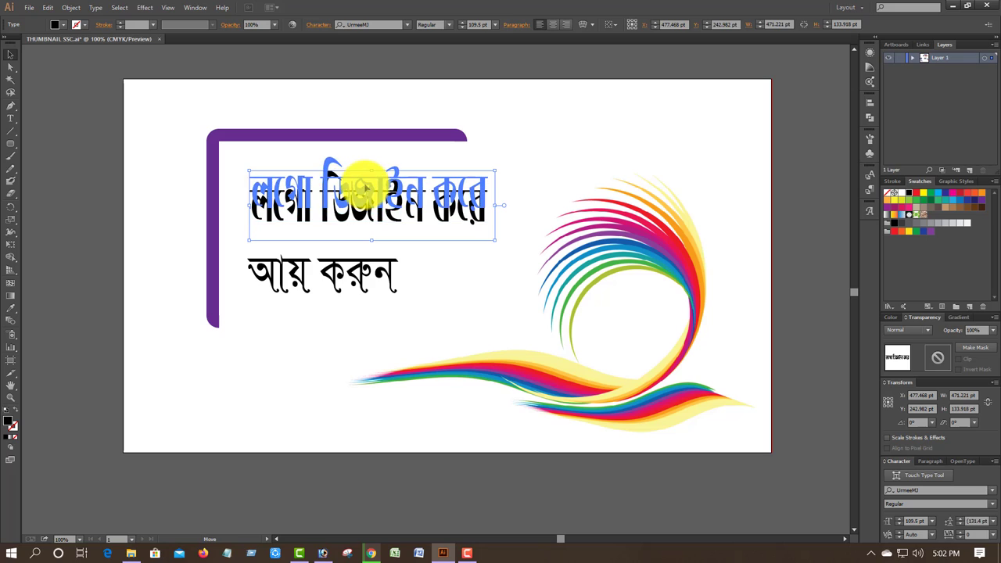
{"action": "left_click_drag", "start_coordinate": [364, 190], "coordinate": [358, 190]}
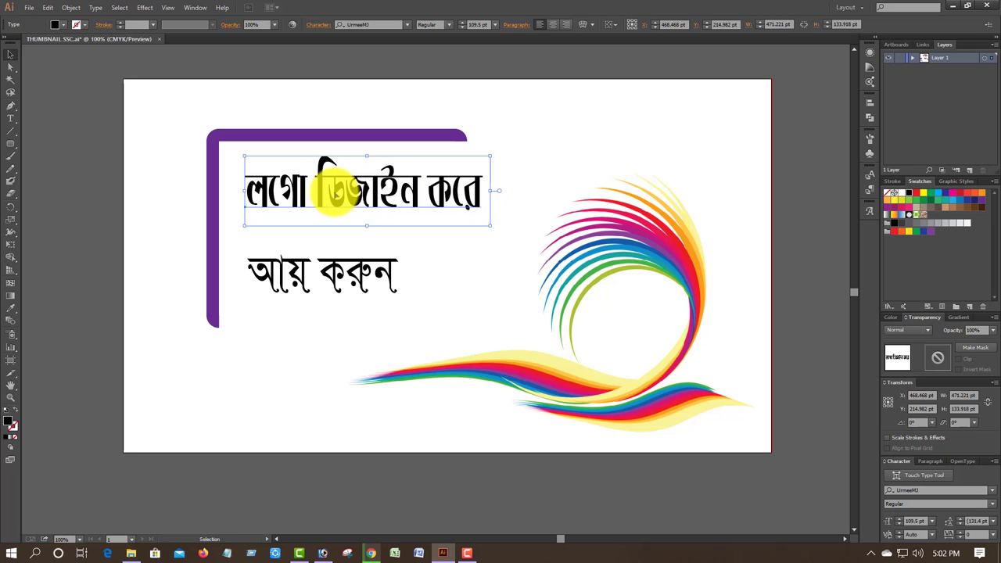
{"action": "left_click_drag", "start_coordinate": [489, 191], "coordinate": [500, 190]}
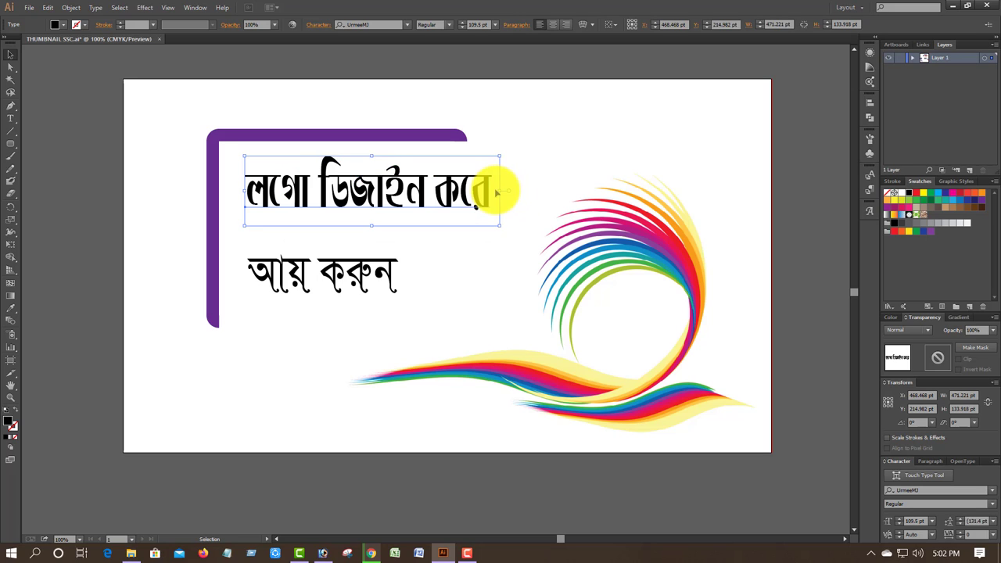
Expand the Bangla headline 'লগো ডিজাইন করে' into outlined shapes with Object > Expand.
{"action": "left_click", "coordinate": [71, 7]}
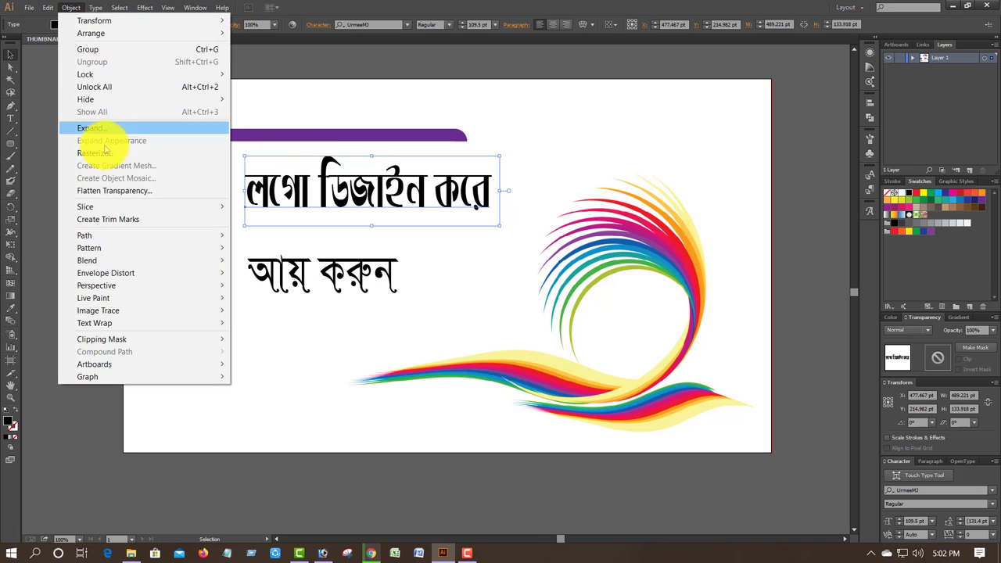
{"action": "left_click", "coordinate": [69, 128]}
{"action": "left_click", "coordinate": [466, 334]}
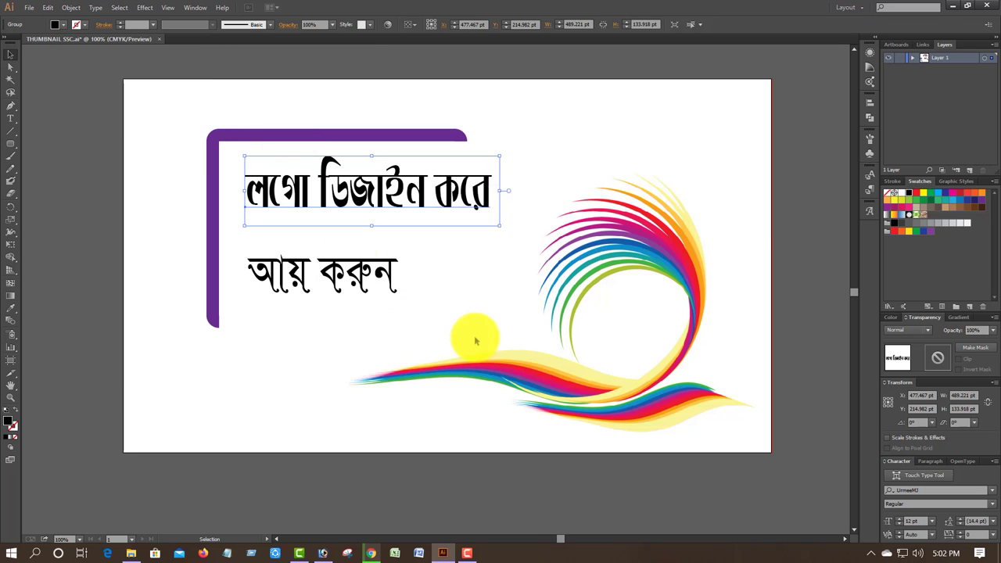
Show the Pathfinder panel, glance at the fill swatches, and pick the Eyedropper tool.
{"action": "left_click", "coordinate": [873, 119]}
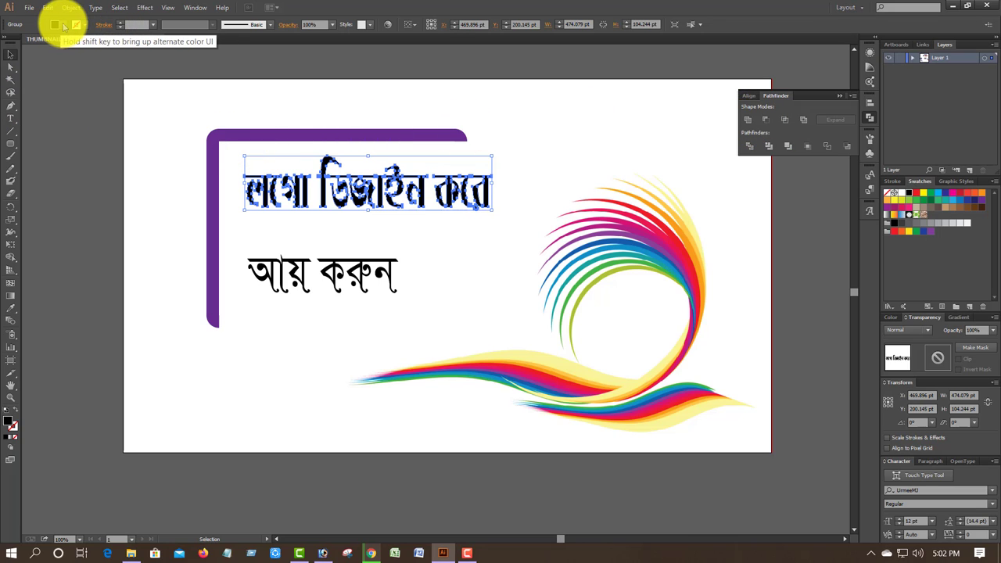
{"action": "left_click", "coordinate": [76, 24]}
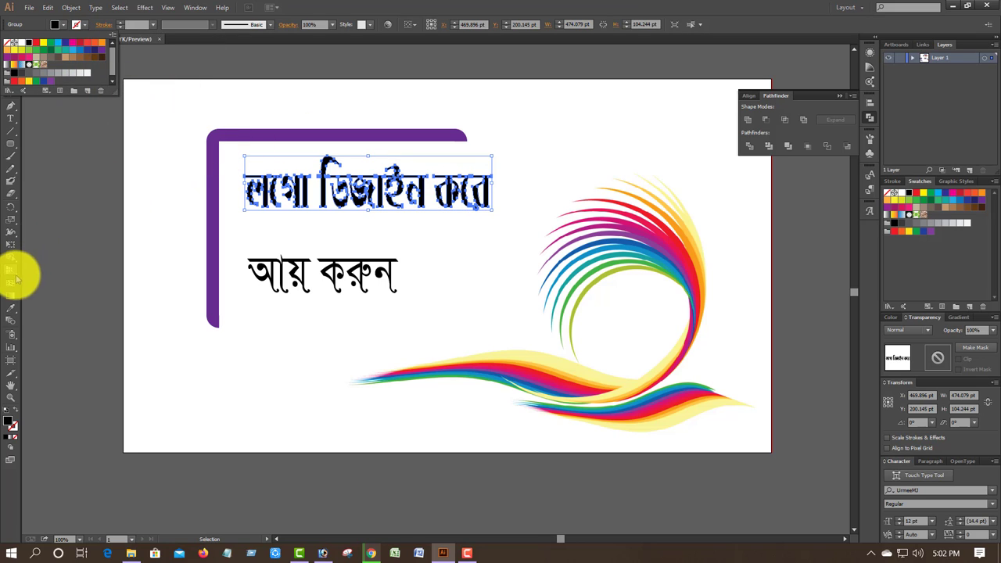
{"action": "left_click", "coordinate": [83, 310]}
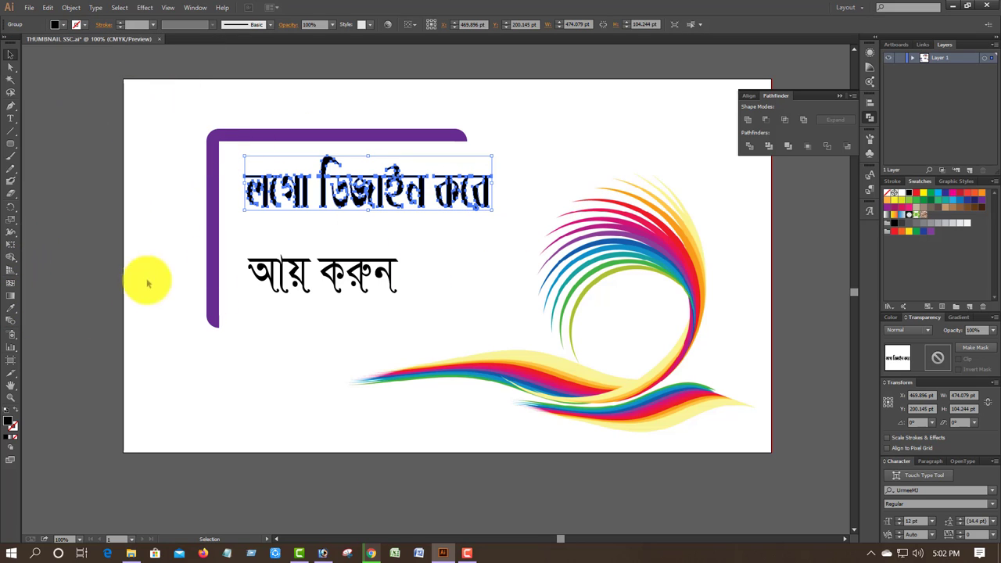
{"action": "left_click", "coordinate": [10, 309]}
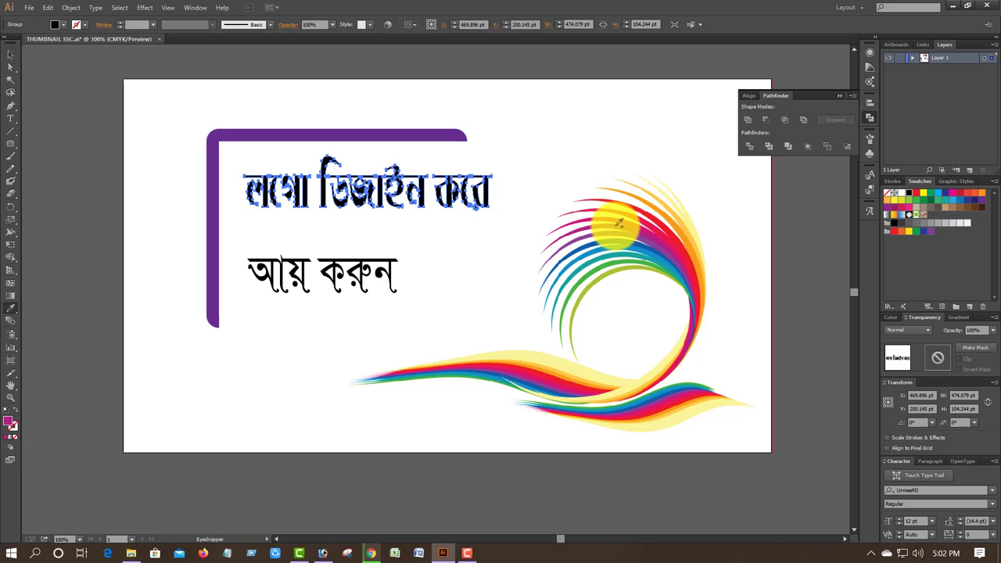
Fill the headline with the rainbow's magenta and add a stroke aligned outside.
{"action": "left_click", "coordinate": [618, 224]}
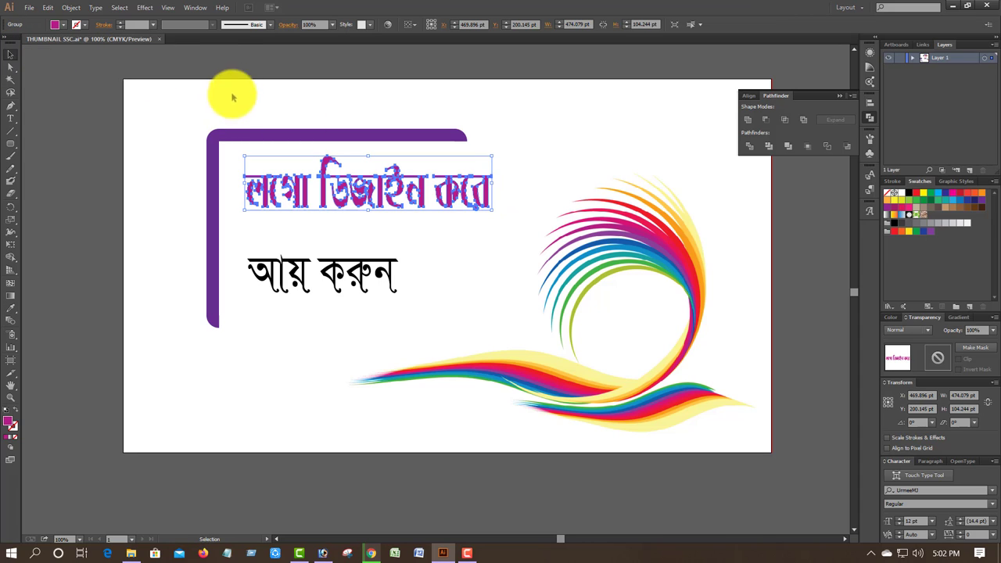
{"action": "left_click", "coordinate": [119, 26]}
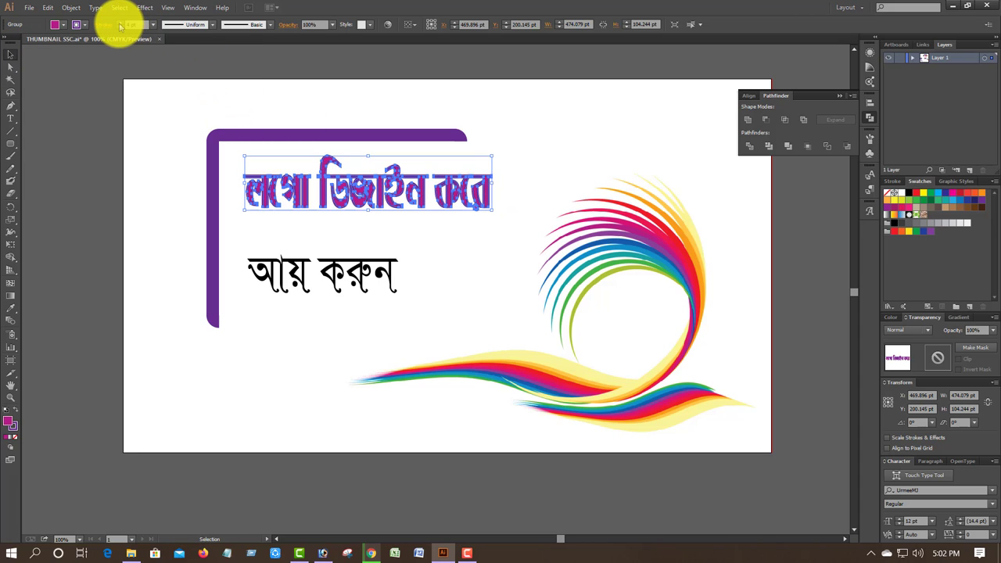
{"action": "left_click", "coordinate": [106, 26]}
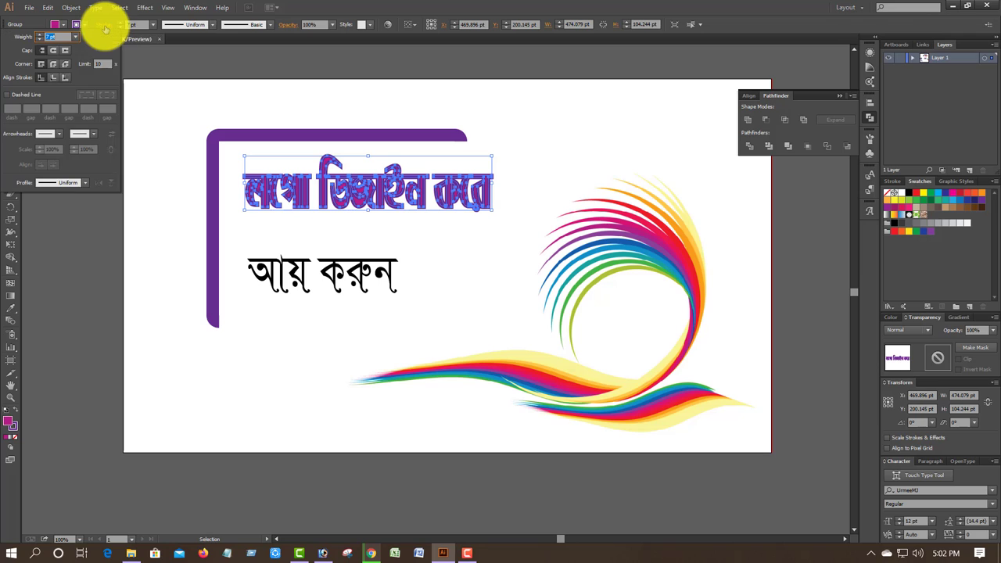
{"action": "left_click", "coordinate": [65, 78]}
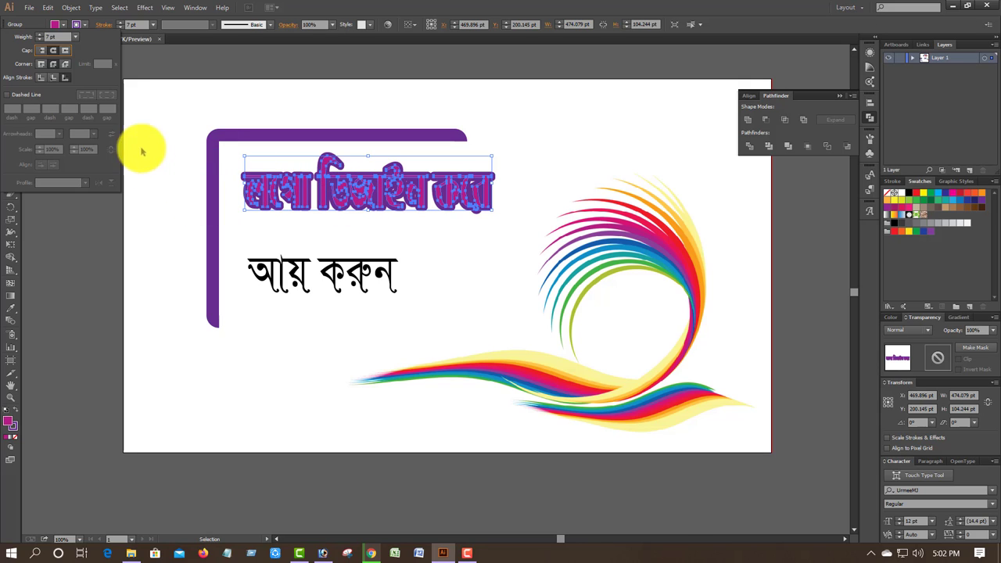
{"action": "left_click", "coordinate": [78, 26]}
Colour the headline's 7 pt outline dark green from the stroke swatches.
{"action": "left_click", "coordinate": [78, 27]}
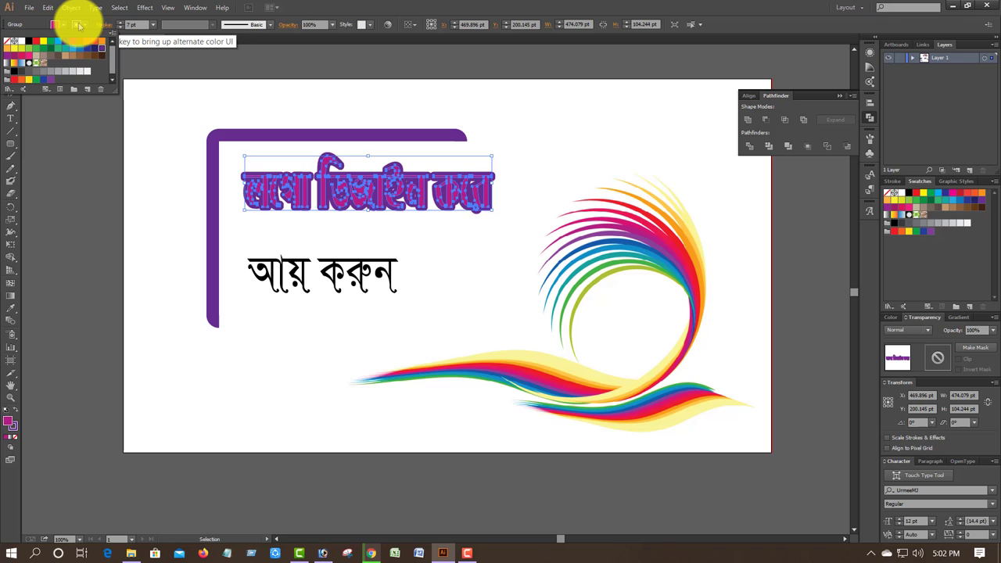
{"action": "left_click", "coordinate": [42, 46]}
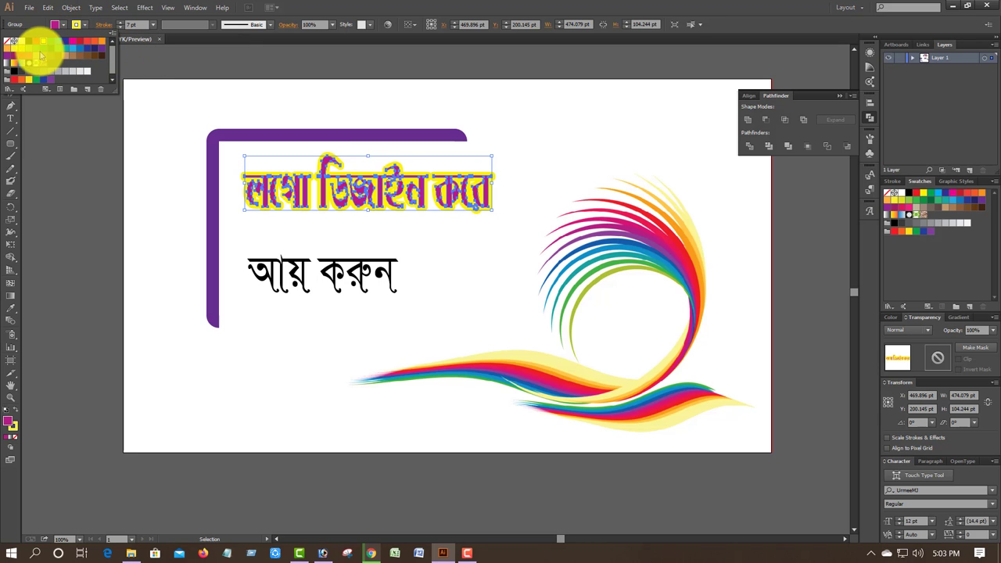
{"action": "left_click", "coordinate": [51, 53]}
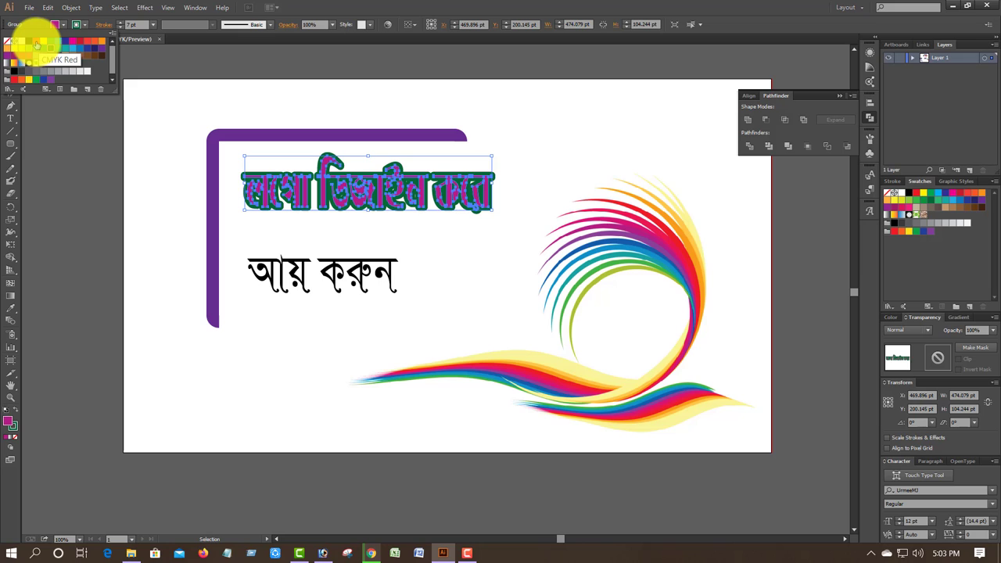
Change the headline fill to yellow.
{"action": "left_click", "coordinate": [143, 94]}
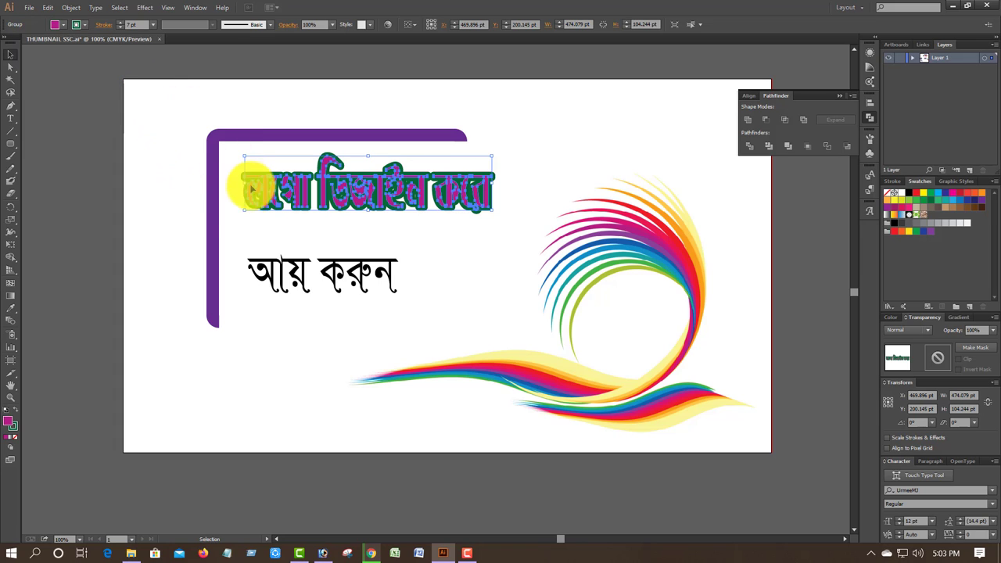
{"action": "left_click", "coordinate": [166, 207]}
{"action": "left_click", "coordinate": [307, 188]}
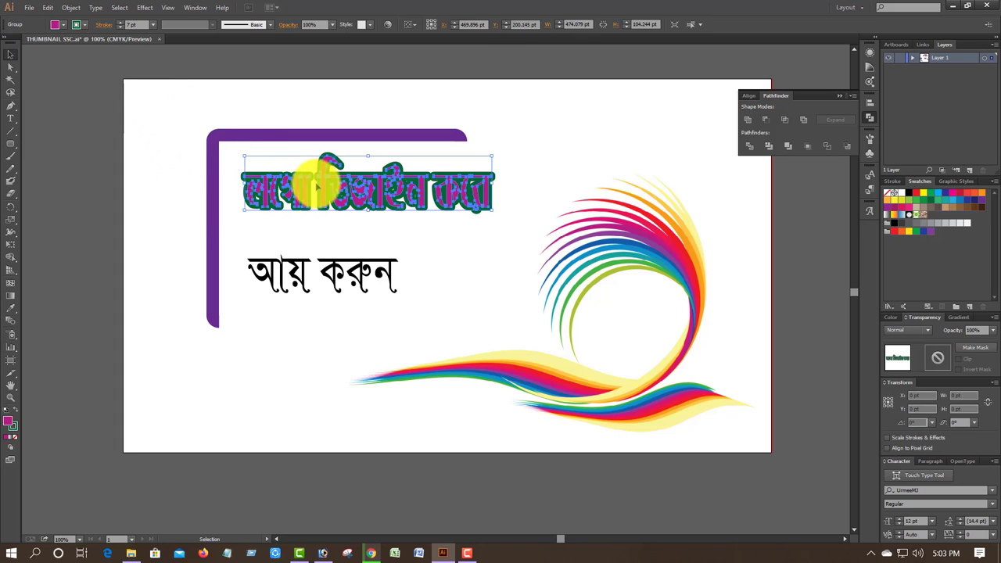
{"action": "left_click", "coordinate": [55, 24]}
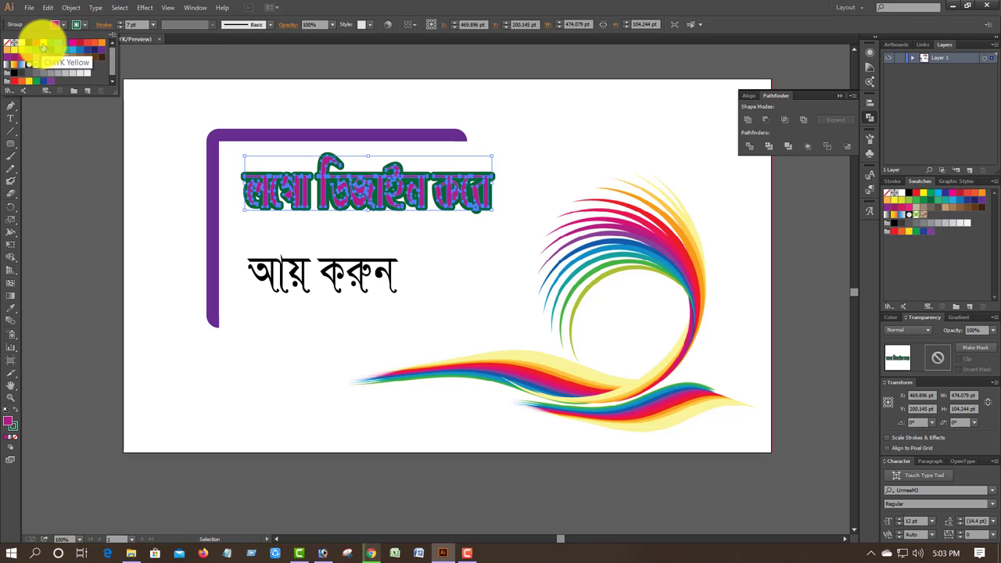
{"action": "left_click", "coordinate": [44, 43]}
{"action": "left_click", "coordinate": [165, 210]}
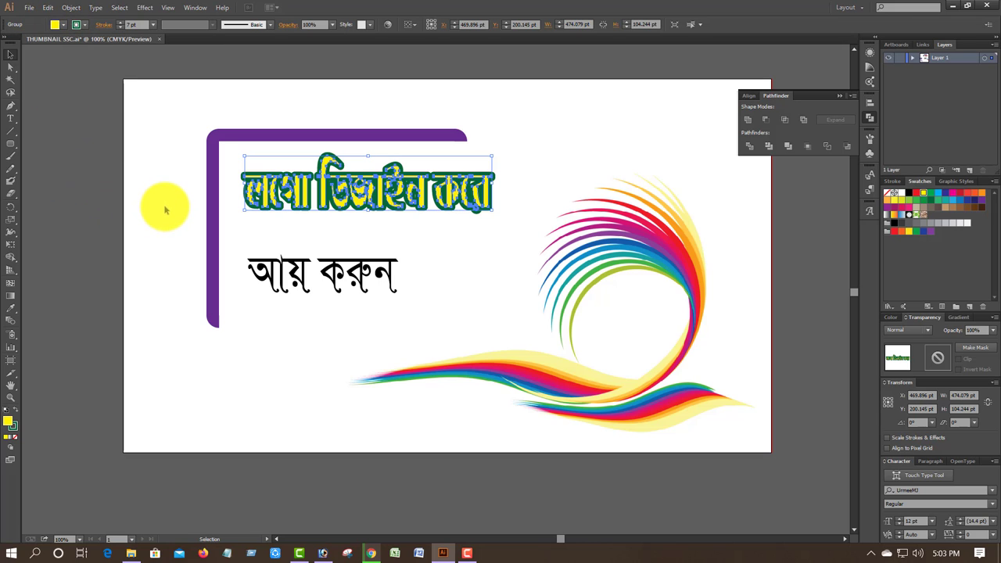
{"action": "left_click", "coordinate": [162, 207]}
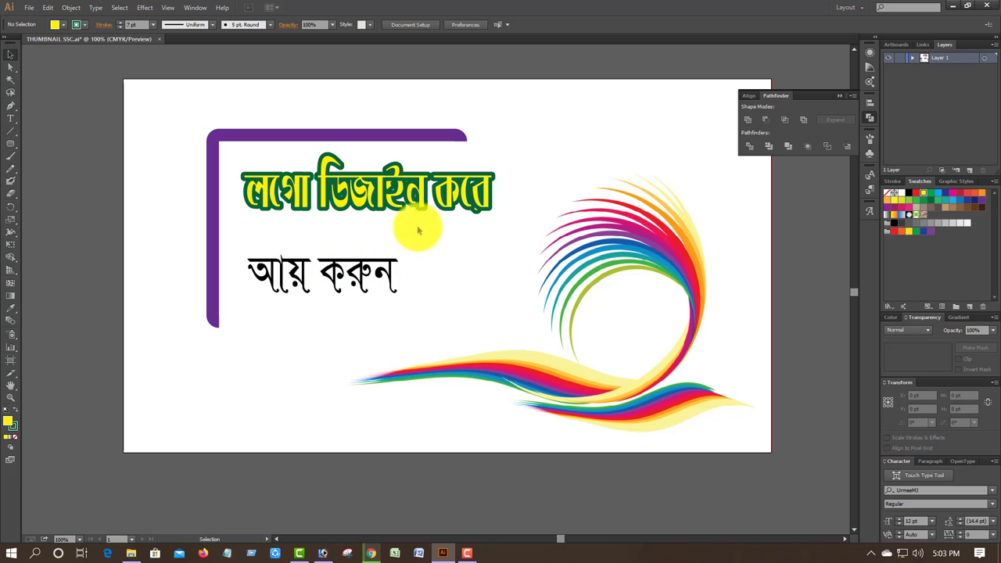
Thin the headline stroke to 5 pt and move 'আয় করুন' up beneath it.
{"action": "left_click", "coordinate": [397, 165]}
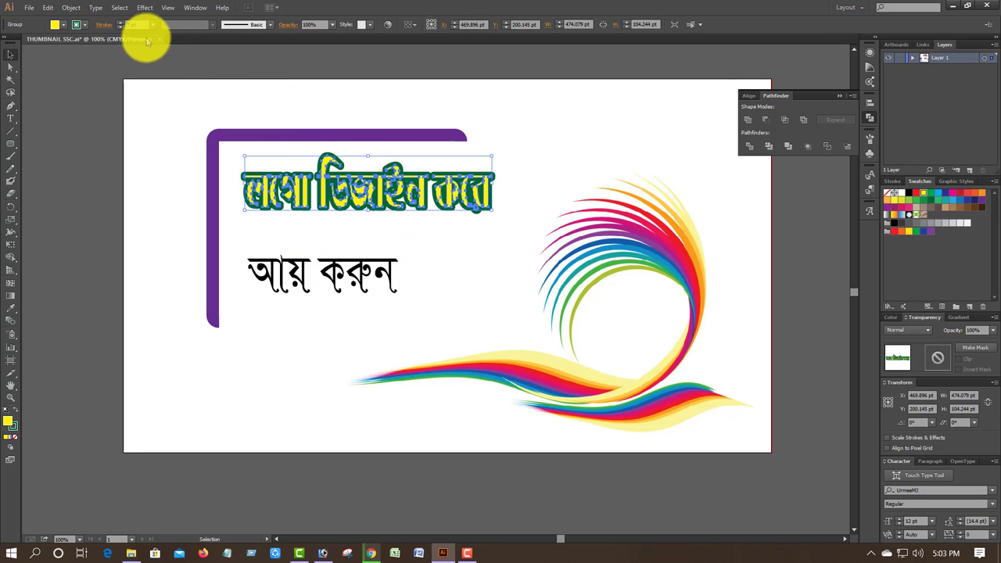
{"action": "left_click", "coordinate": [120, 26]}
{"action": "left_click", "coordinate": [94, 104]}
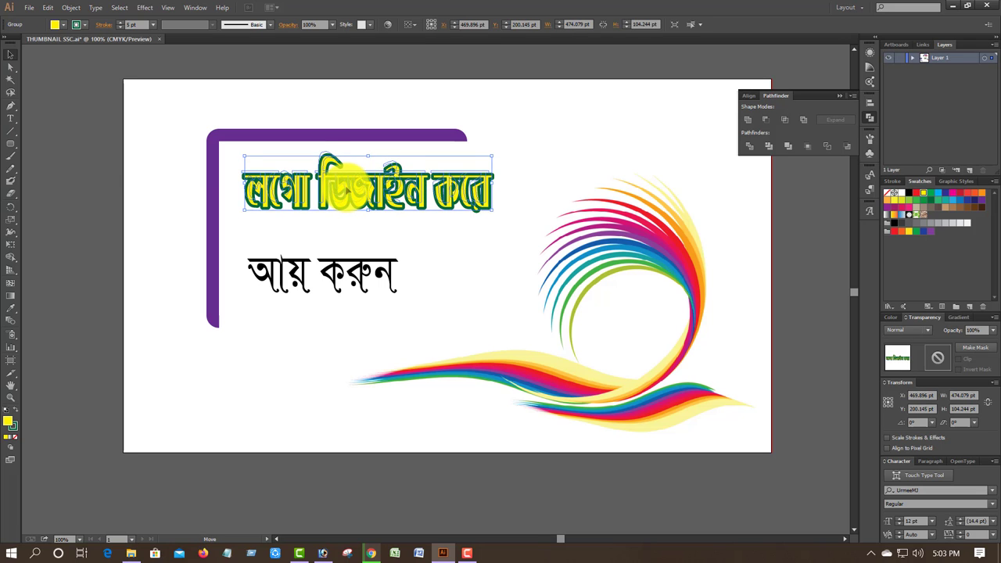
{"action": "left_click", "coordinate": [116, 149]}
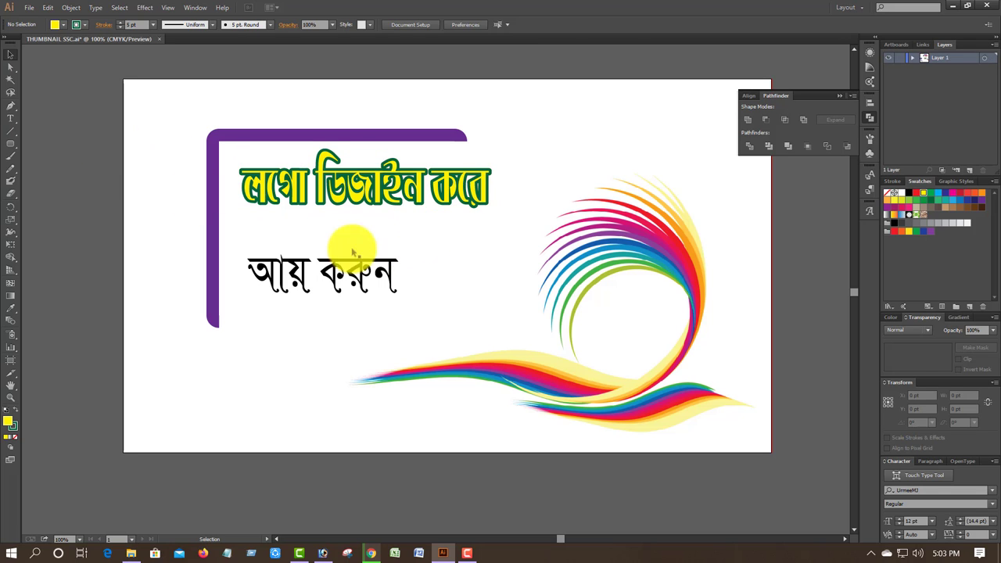
{"action": "left_click_drag", "start_coordinate": [337, 272], "coordinate": [375, 241]}
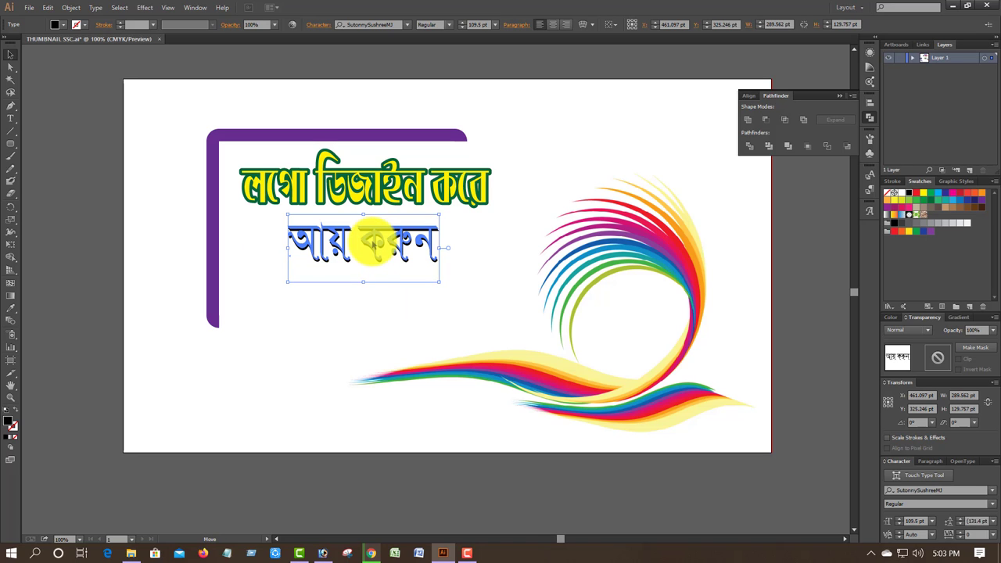
Try fonts such as TonnySushreeMJ on 'আয় করুন', settle on Rajon Shoily, and reselect it.
{"action": "left_click", "coordinate": [406, 28]}
{"action": "scroll", "coordinate": [409, 149], "scroll_direction": "down", "scroll_amount": 15}
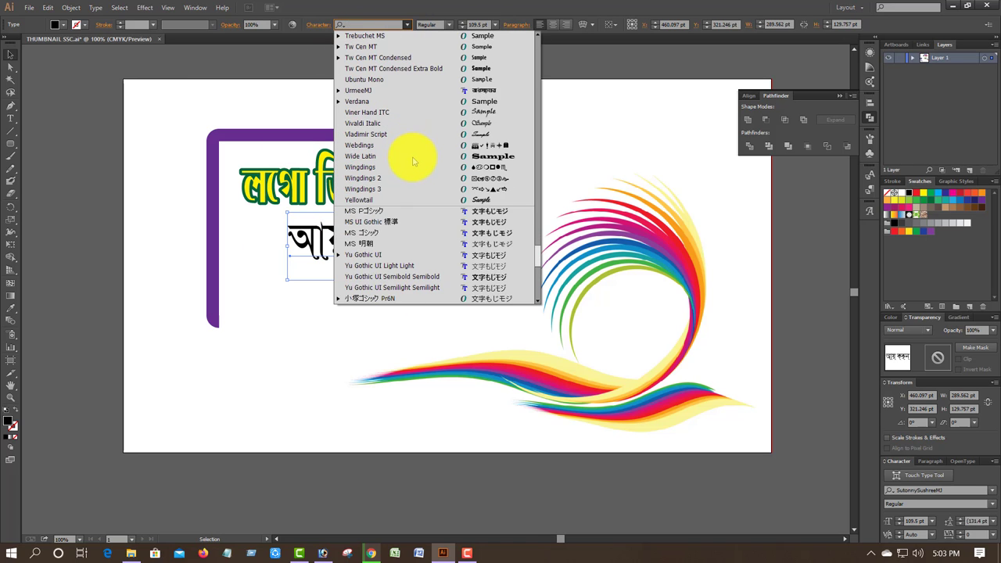
{"action": "scroll", "coordinate": [437, 172], "scroll_direction": "down", "scroll_amount": 20}
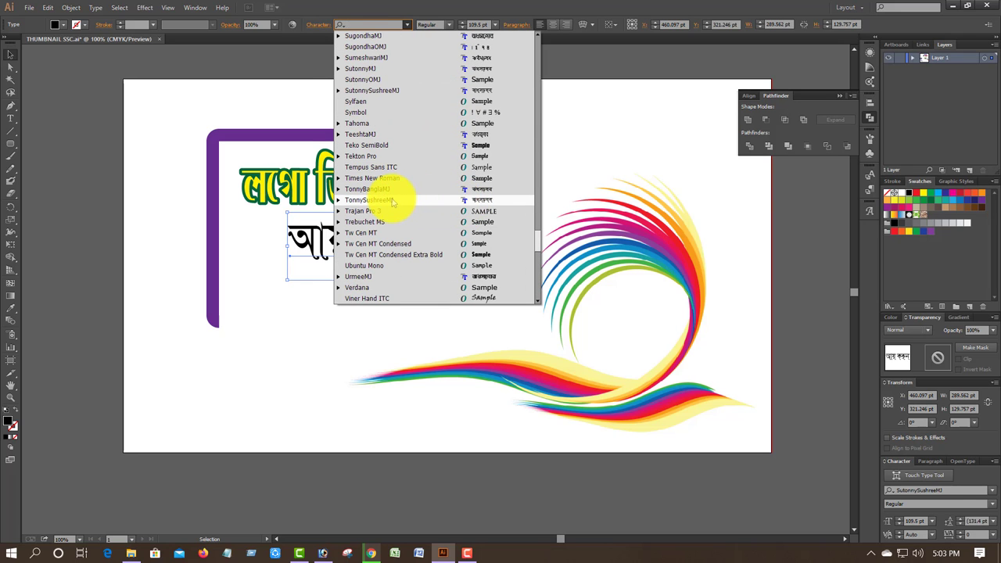
{"action": "left_click", "coordinate": [393, 201]}
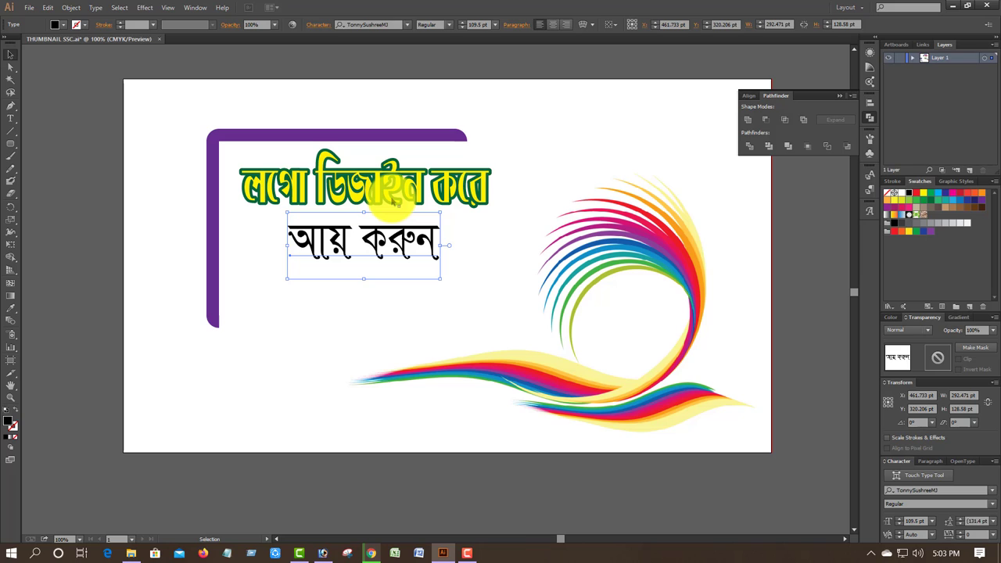
{"action": "scroll", "coordinate": [395, 25], "scroll_direction": "down", "scroll_amount": 4}
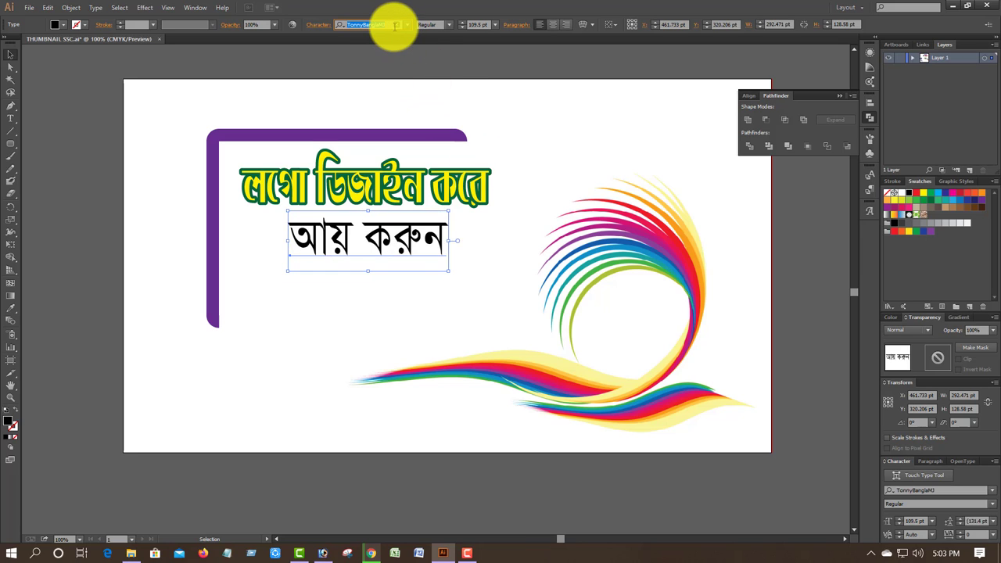
{"action": "scroll", "coordinate": [395, 26], "scroll_direction": "down", "scroll_amount": 1}
{"action": "key", "text": "ctrl+shift+a"}
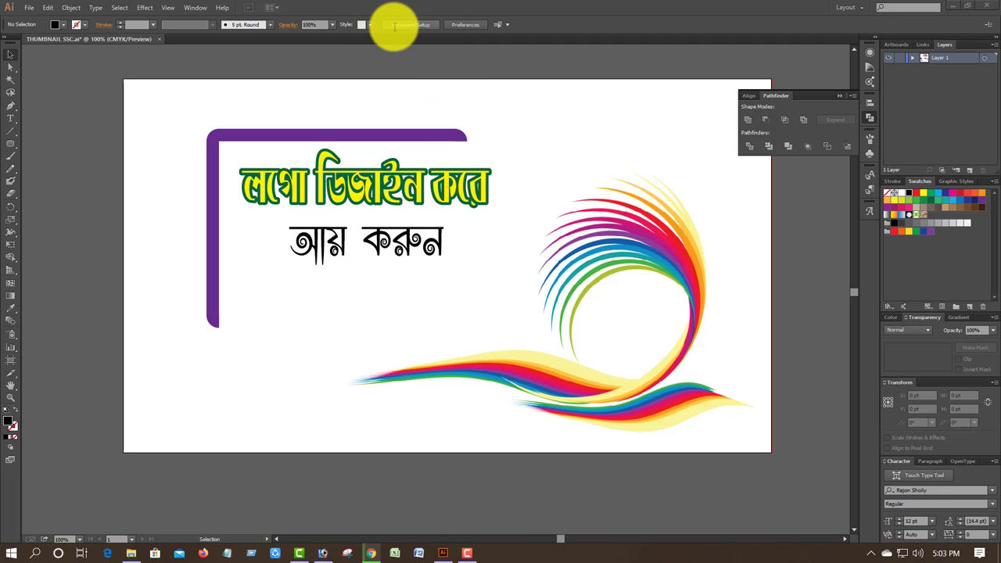
{"action": "left_click", "coordinate": [301, 243]}
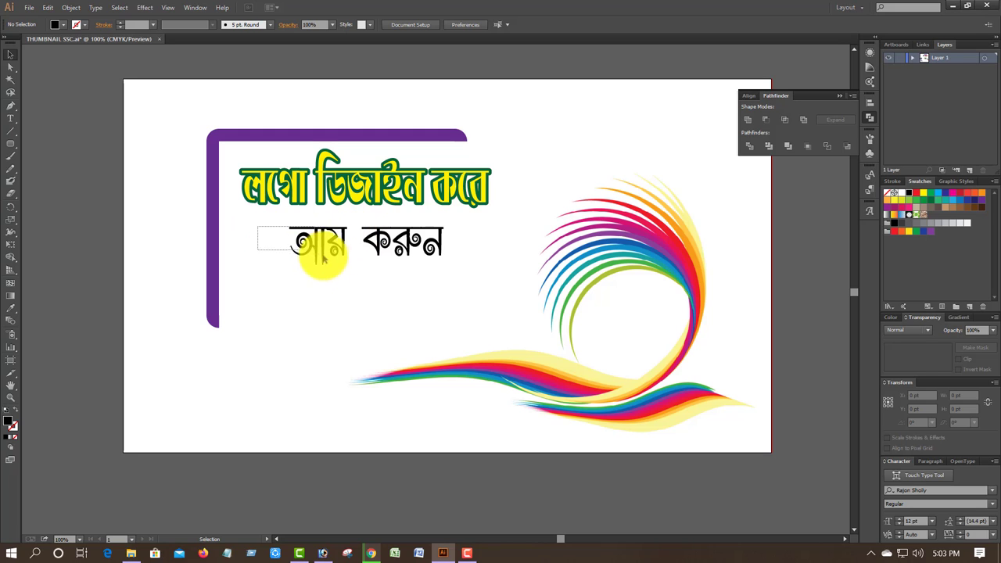
{"action": "left_click", "coordinate": [70, 8]}
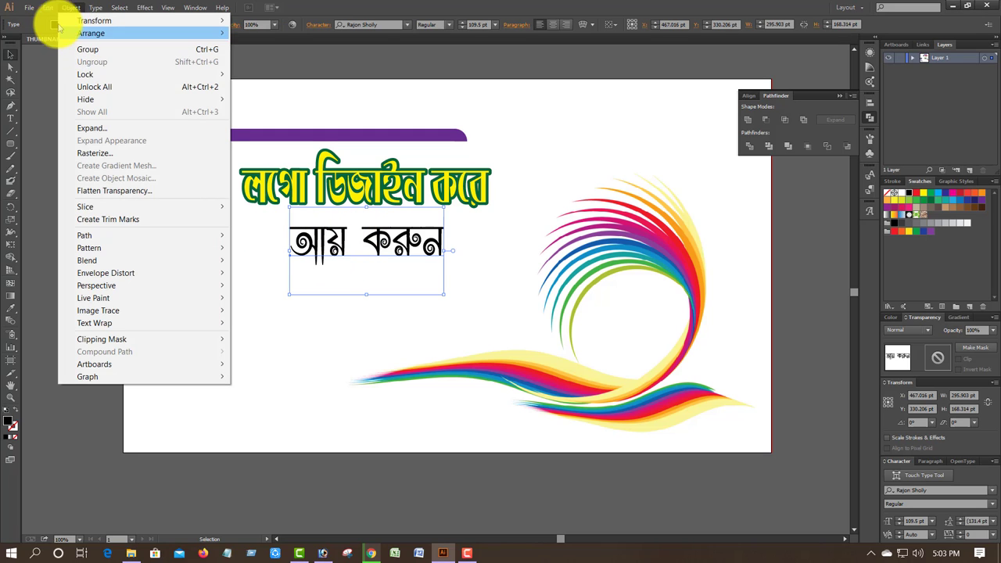
Expand 'আয় করুন' into outlines and give it an orange outline.
{"action": "left_click", "coordinate": [125, 129]}
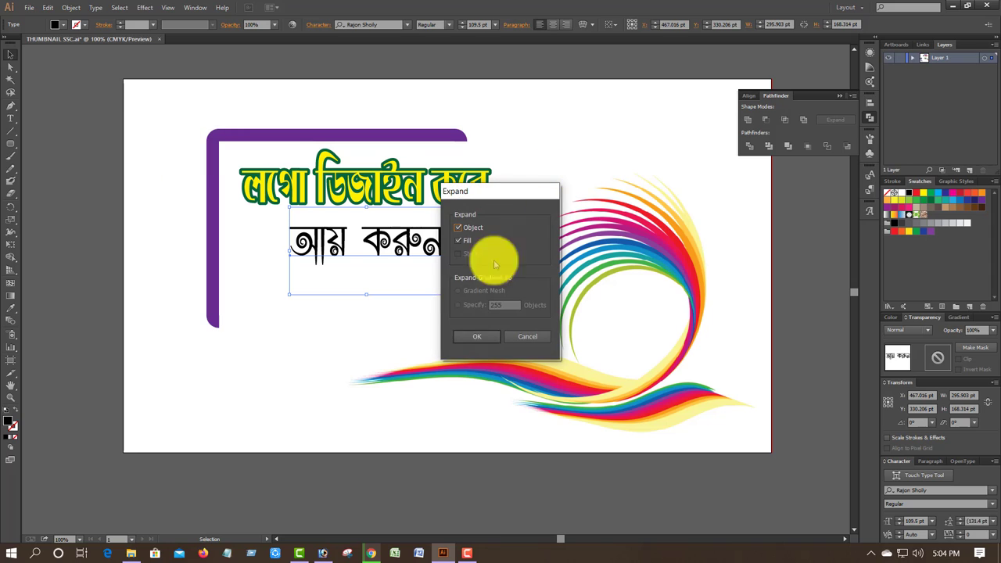
{"action": "left_click", "coordinate": [469, 331]}
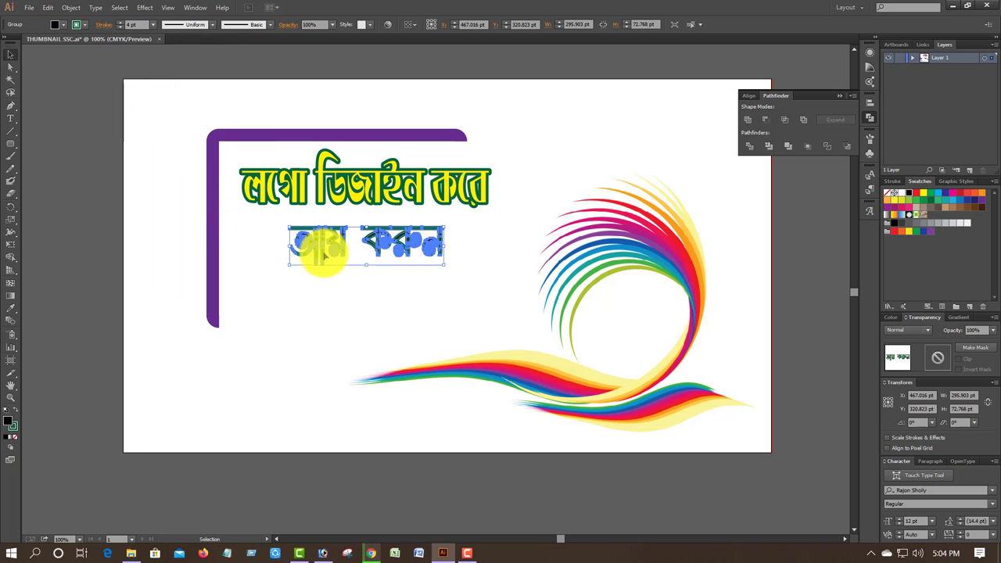
{"action": "left_click", "coordinate": [82, 25]}
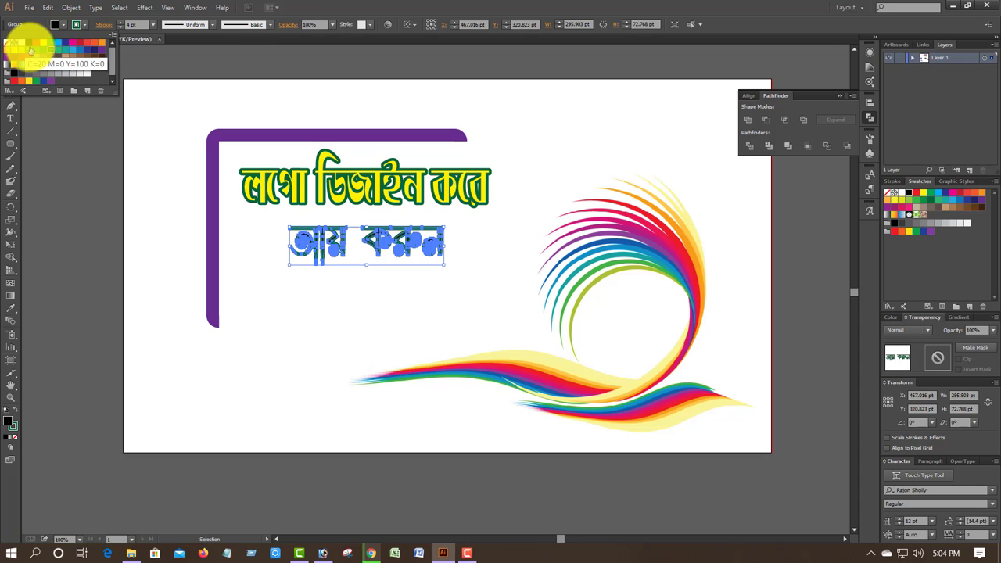
{"action": "left_click", "coordinate": [103, 47]}
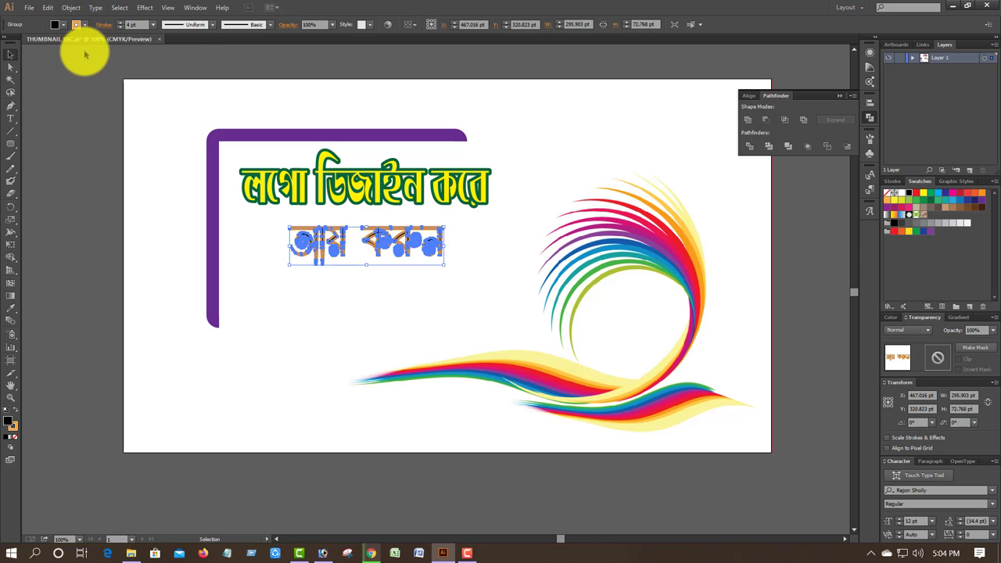
Make the 'আয় করুন' fill orange and its outline purple.
{"action": "left_click", "coordinate": [76, 24]}
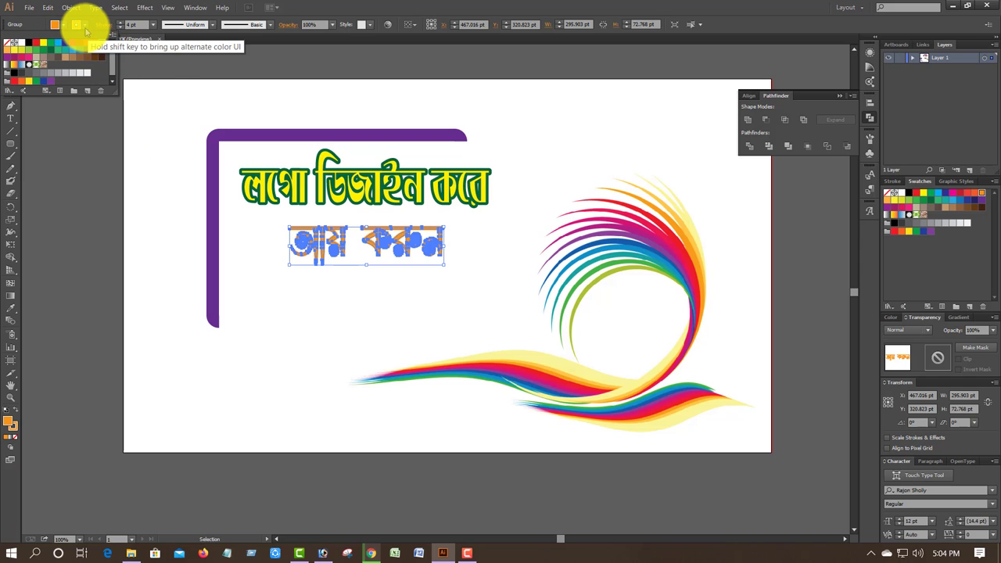
{"action": "left_click", "coordinate": [83, 24]}
{"action": "left_click", "coordinate": [83, 53]}
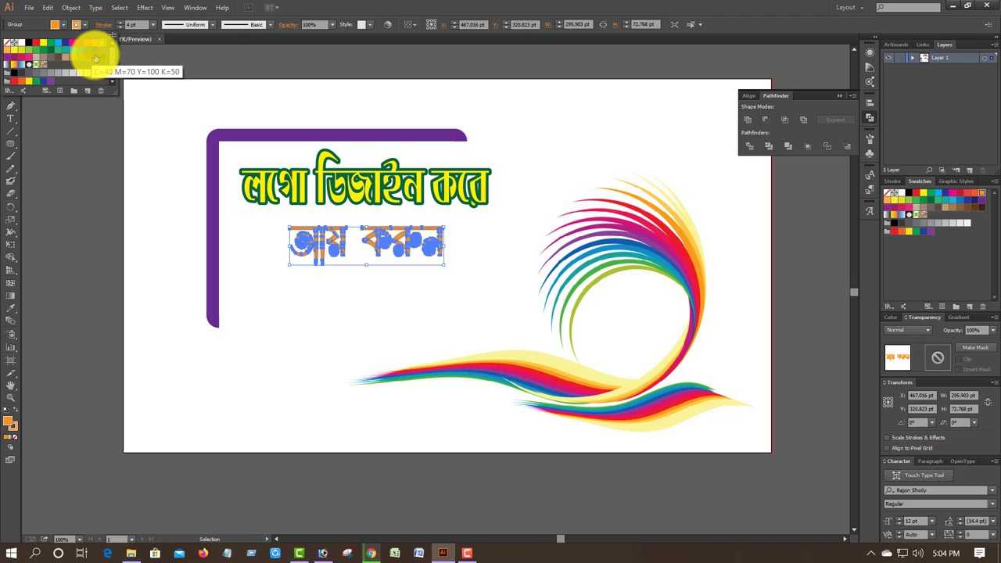
{"action": "left_click", "coordinate": [104, 55]}
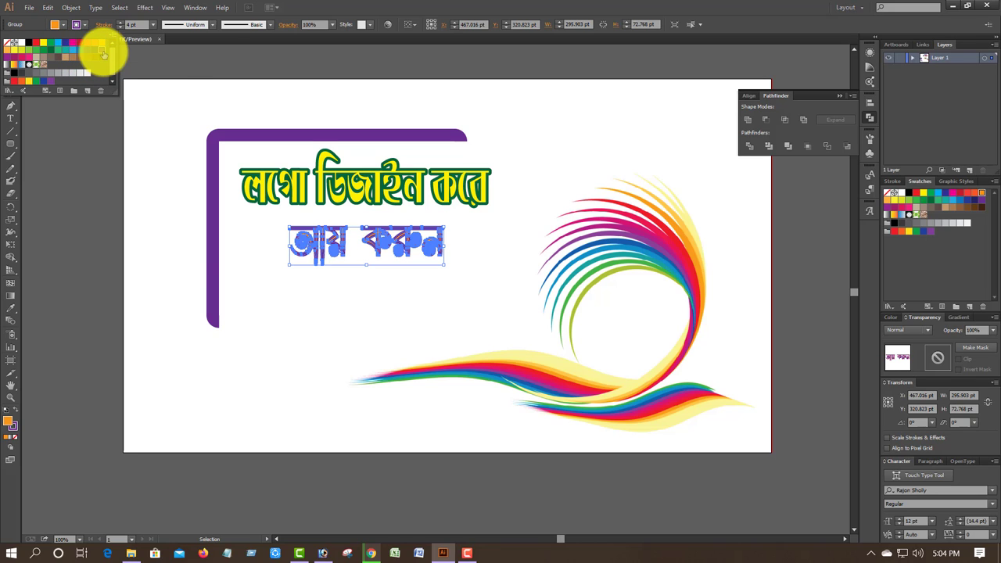
{"action": "left_click", "coordinate": [104, 30]}
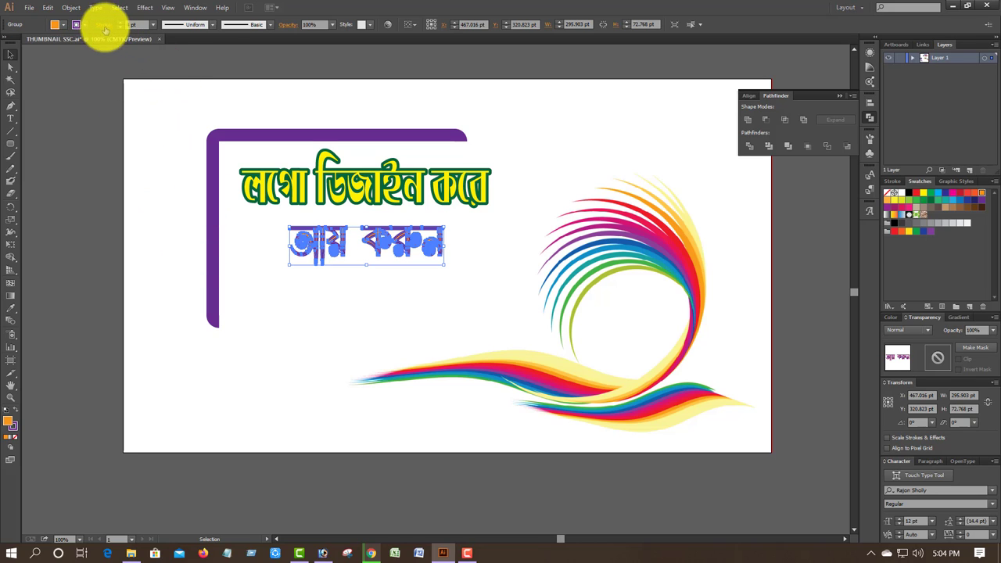
Give the 'আয় করুন' outline a round join and check the result.
{"action": "left_click", "coordinate": [104, 28]}
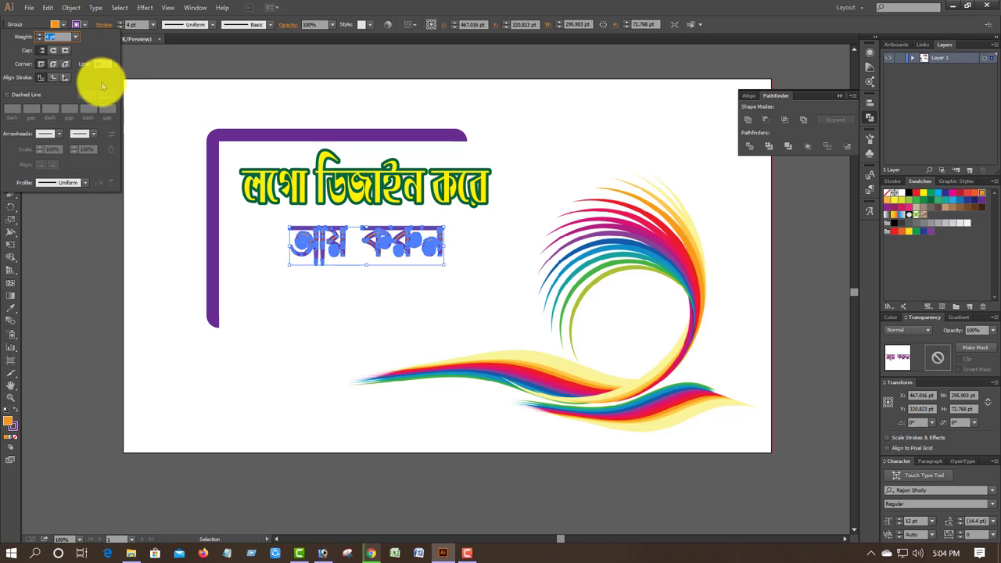
{"action": "left_click", "coordinate": [53, 65]}
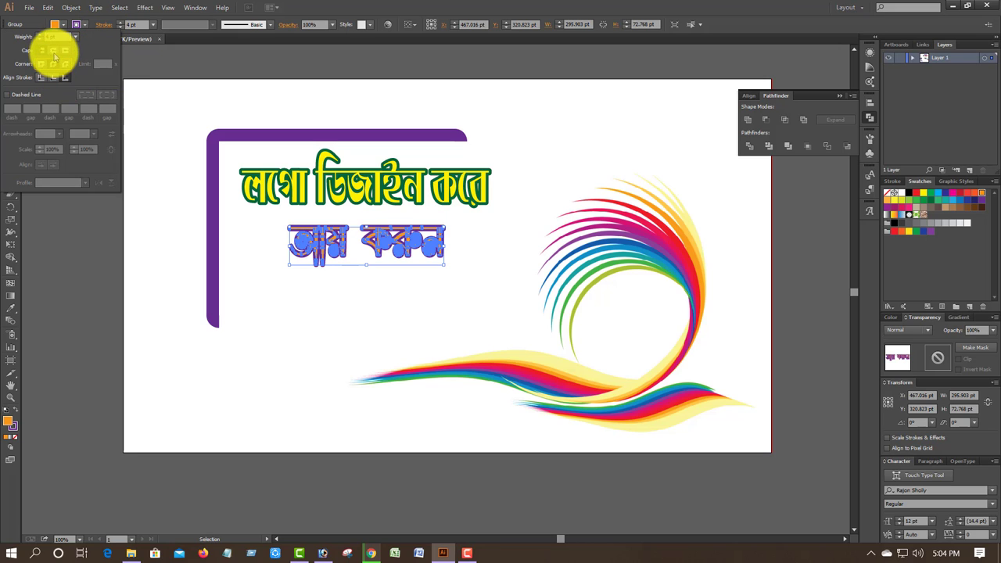
{"action": "left_click", "coordinate": [182, 294]}
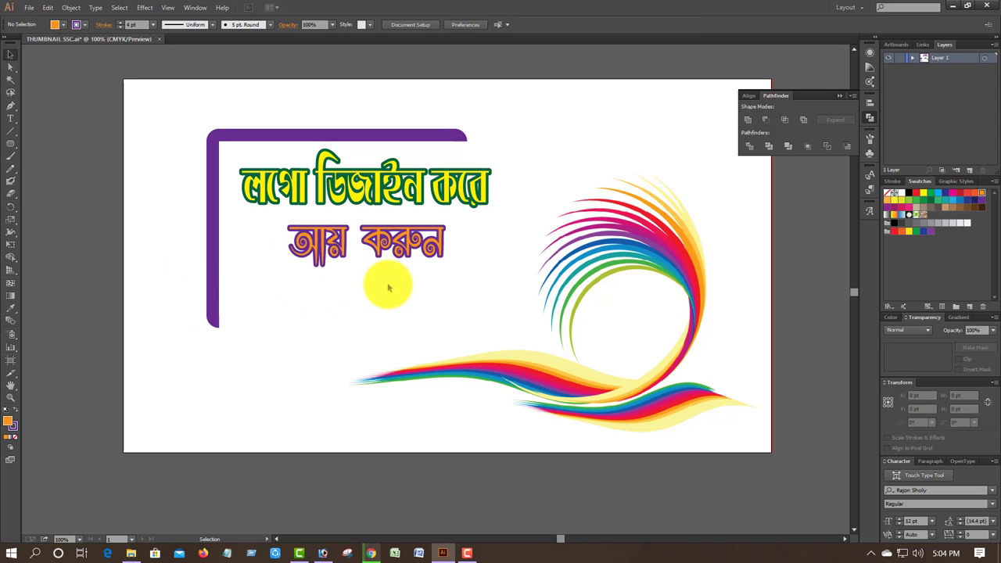
{"action": "left_click", "coordinate": [364, 228]}
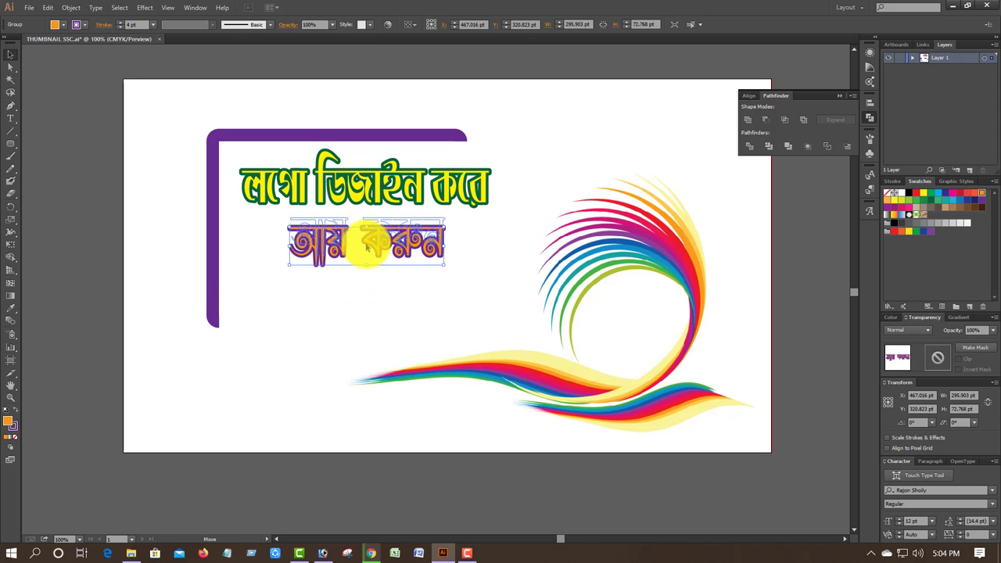
{"action": "left_click", "coordinate": [356, 296]}
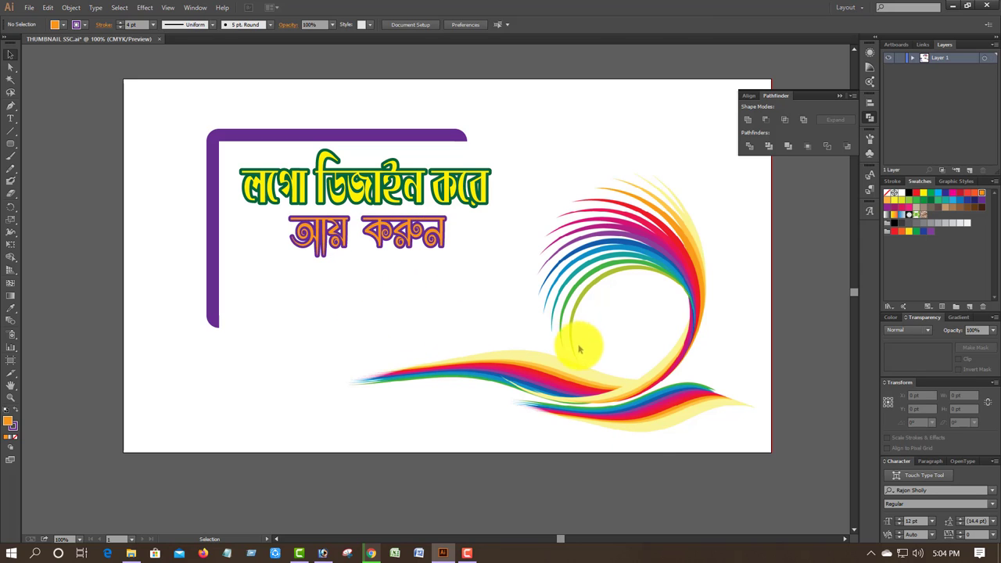
{"action": "left_click", "coordinate": [10, 118]}
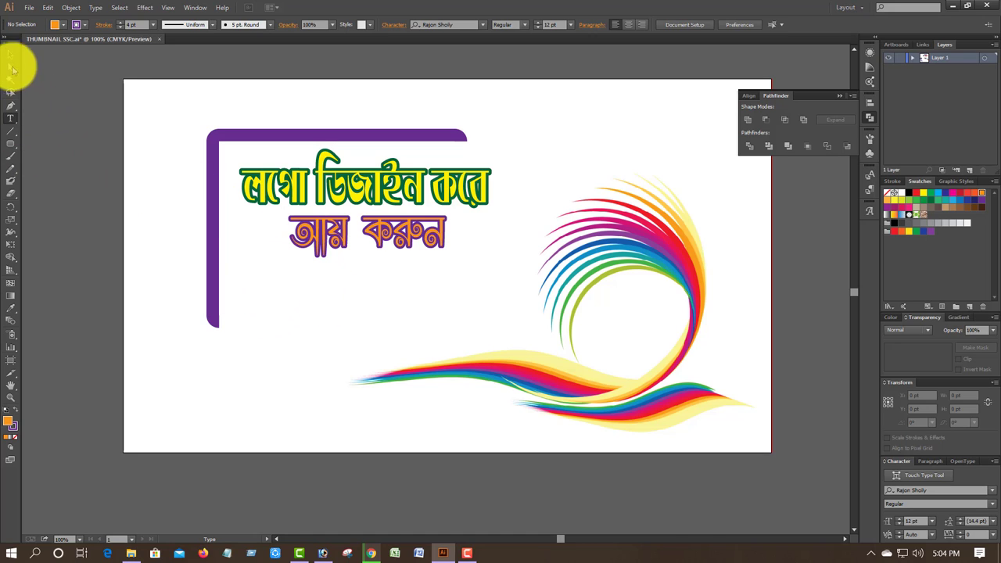
Draw an ellipse below the headline and resize it to fit beneath the text.
{"action": "left_click_drag", "start_coordinate": [11, 143], "coordinate": [44, 167]}
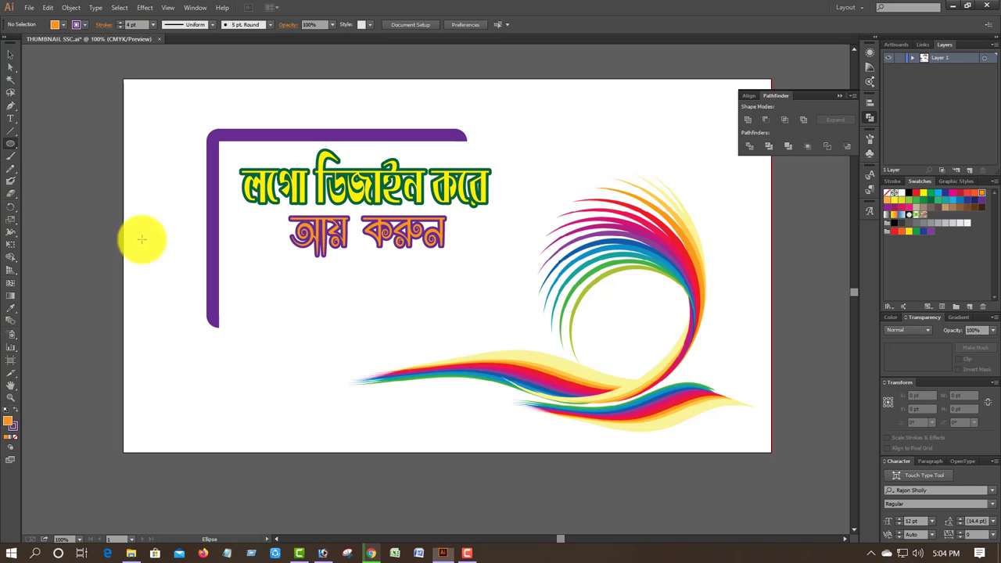
{"action": "left_click_drag", "start_coordinate": [266, 277], "coordinate": [452, 378]}
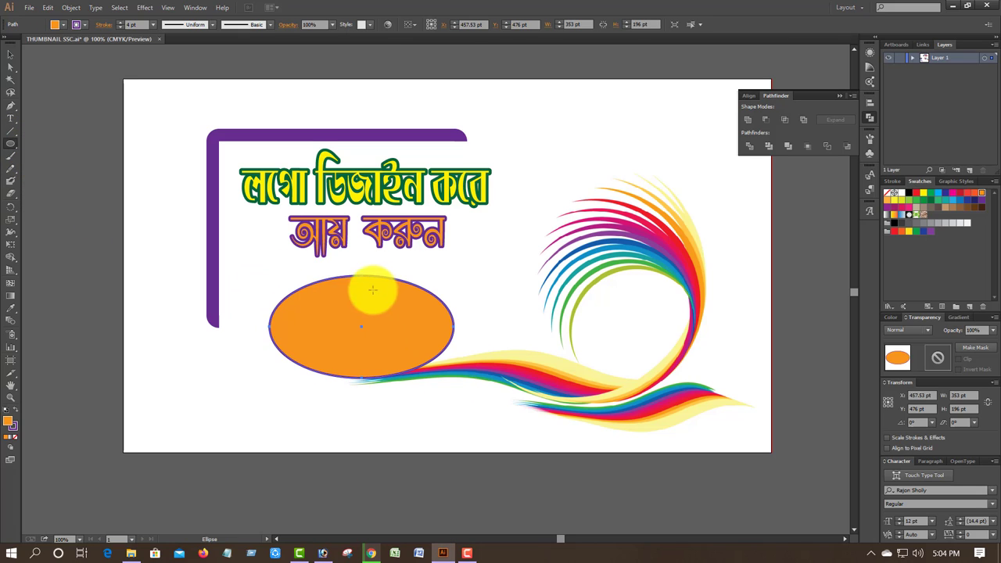
{"action": "left_click", "coordinate": [10, 54]}
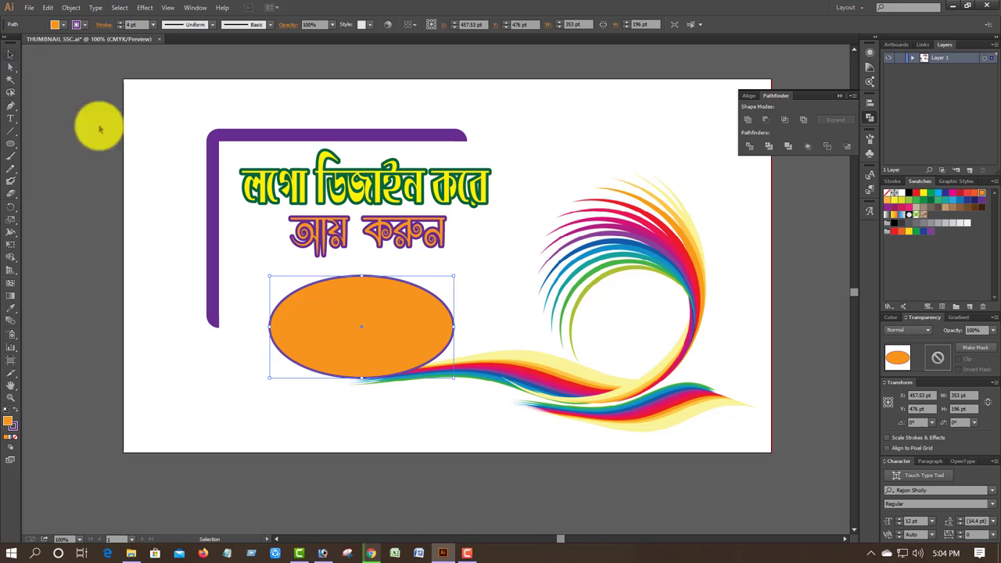
{"action": "left_click_drag", "start_coordinate": [362, 276], "coordinate": [362, 264]}
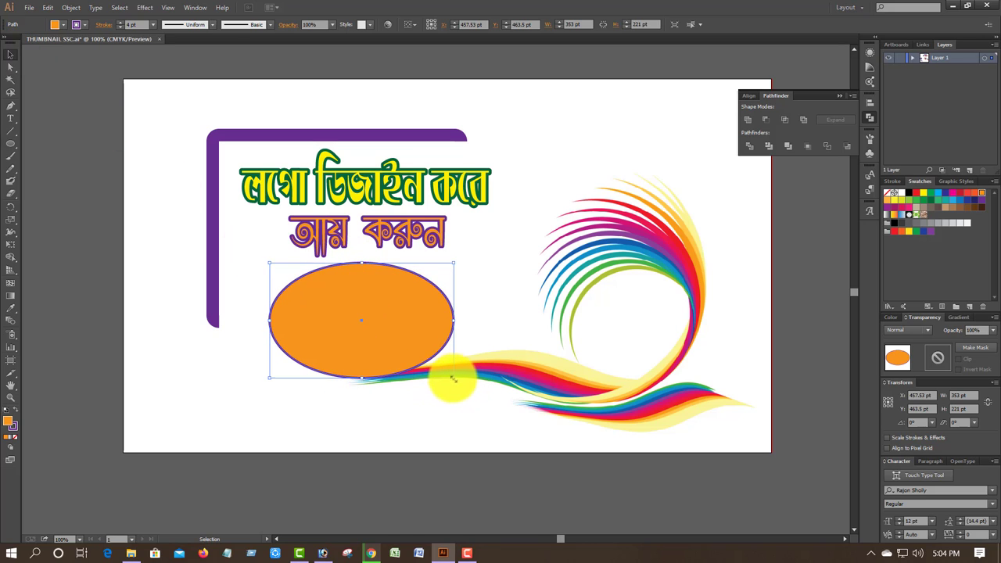
{"action": "left_click_drag", "start_coordinate": [453, 379], "coordinate": [416, 359]}
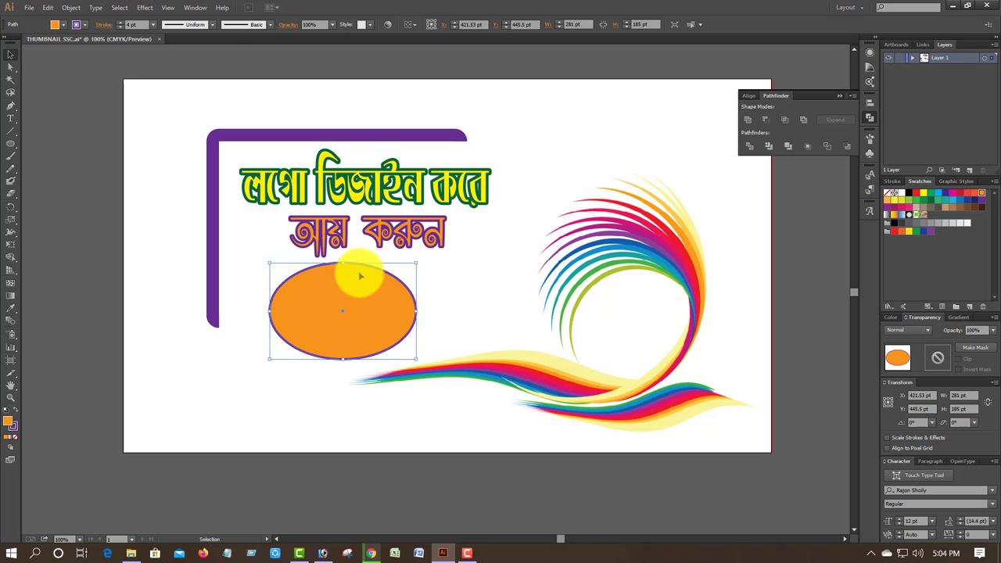
{"action": "left_click_drag", "start_coordinate": [377, 287], "coordinate": [377, 287]}
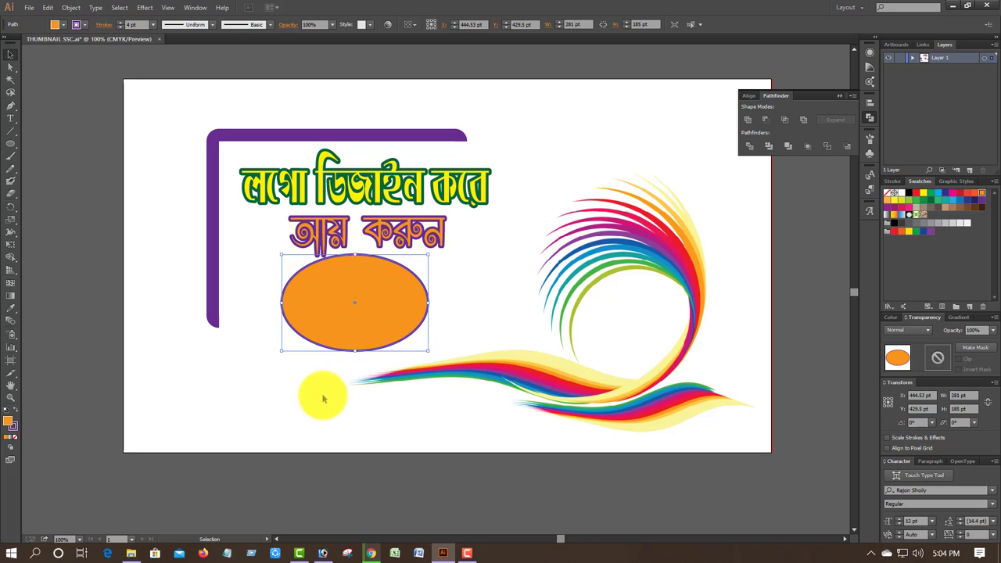
Horizontally centre the headline lines and oval, nudging them slightly right.
{"action": "left_click_drag", "start_coordinate": [300, 375], "coordinate": [325, 178]}
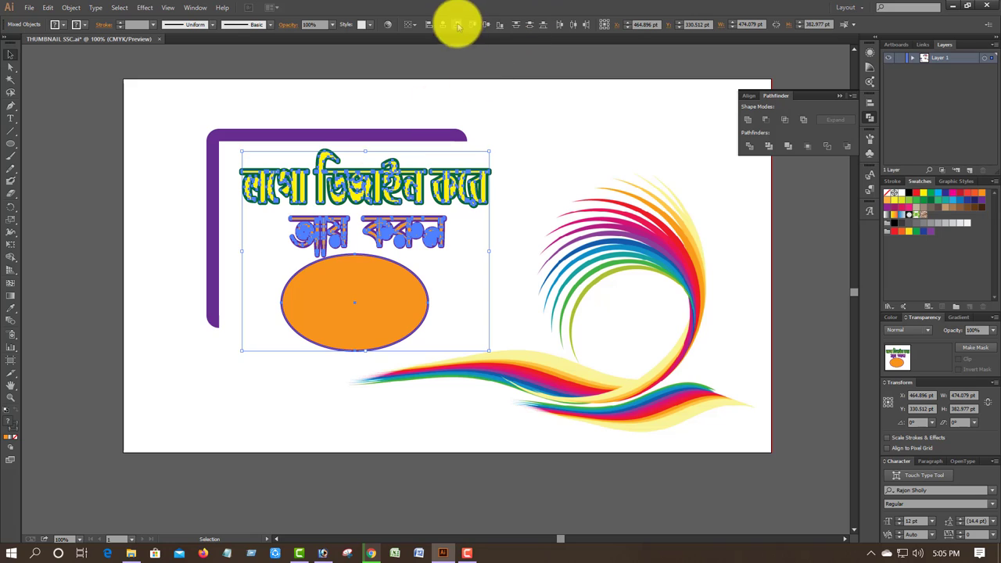
{"action": "left_click", "coordinate": [444, 26]}
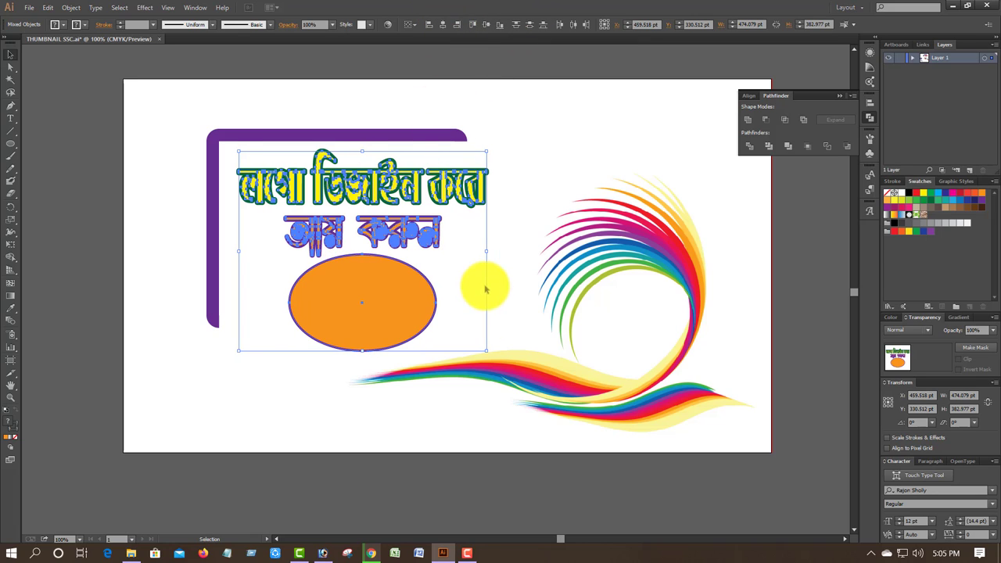
{"action": "key", "text": "Right"}
{"action": "key", "text": "Right"}
{"action": "key", "text": "Right"}
{"action": "key", "text": "Right"}
{"action": "key", "text": "Right"}
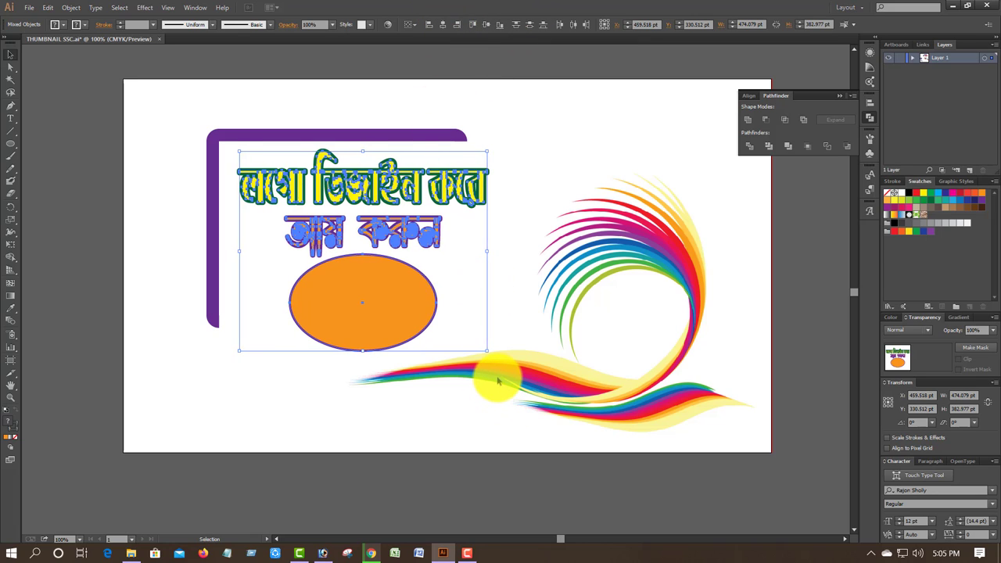
{"action": "left_click", "coordinate": [384, 436]}
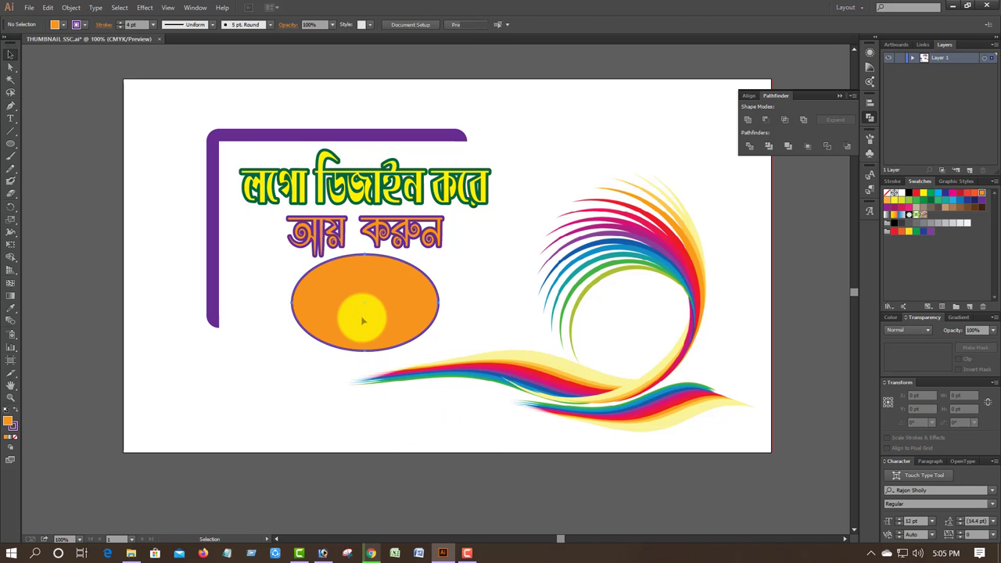
Fill the oval with dark blue.
{"action": "left_click", "coordinate": [356, 308]}
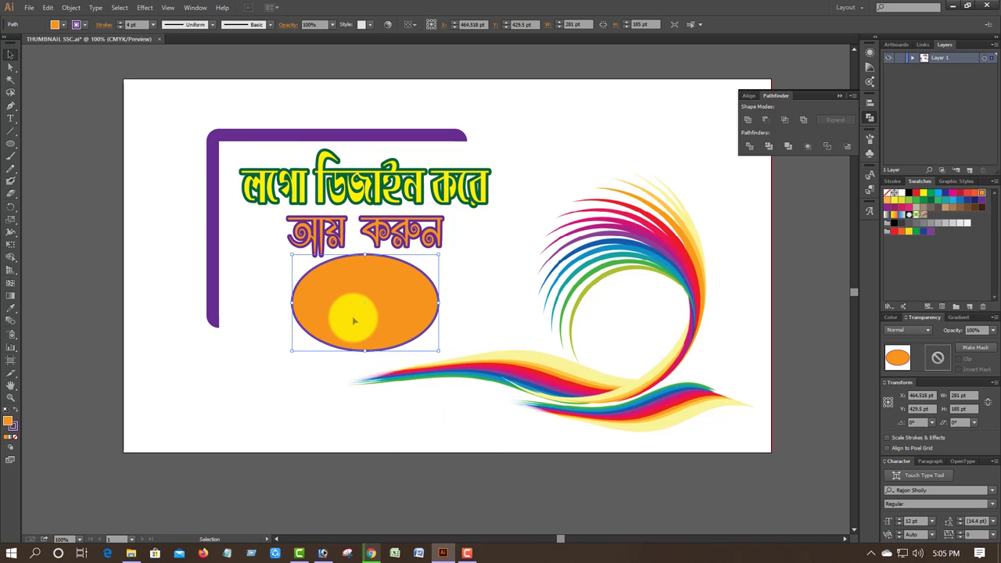
{"action": "left_click", "coordinate": [57, 25]}
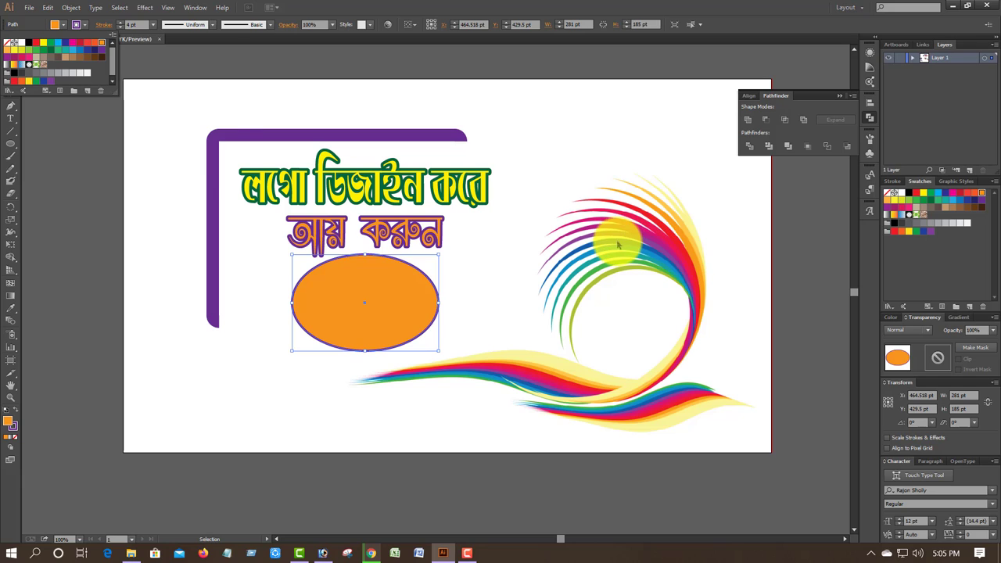
{"action": "left_click", "coordinate": [66, 44]}
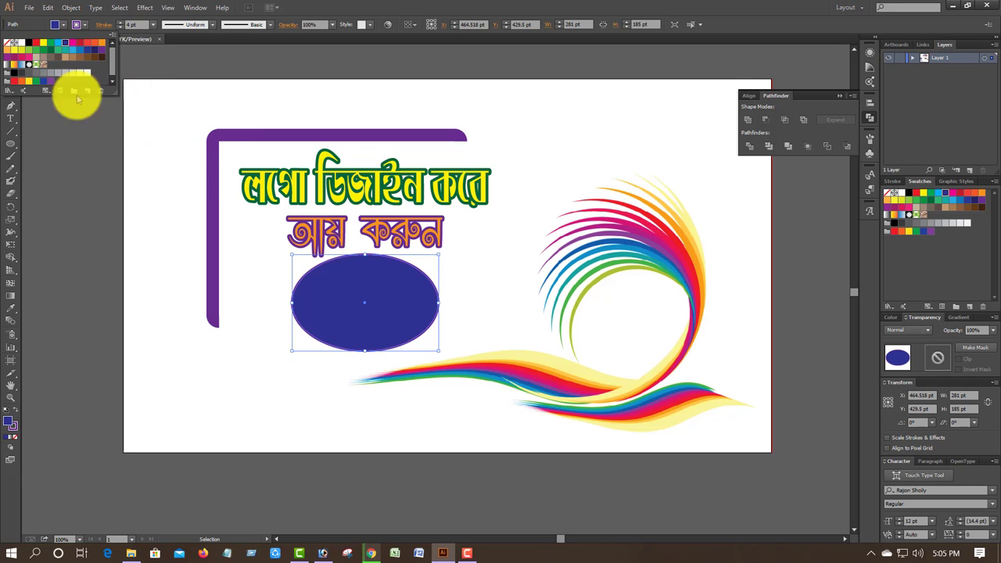
{"action": "left_click", "coordinate": [301, 400]}
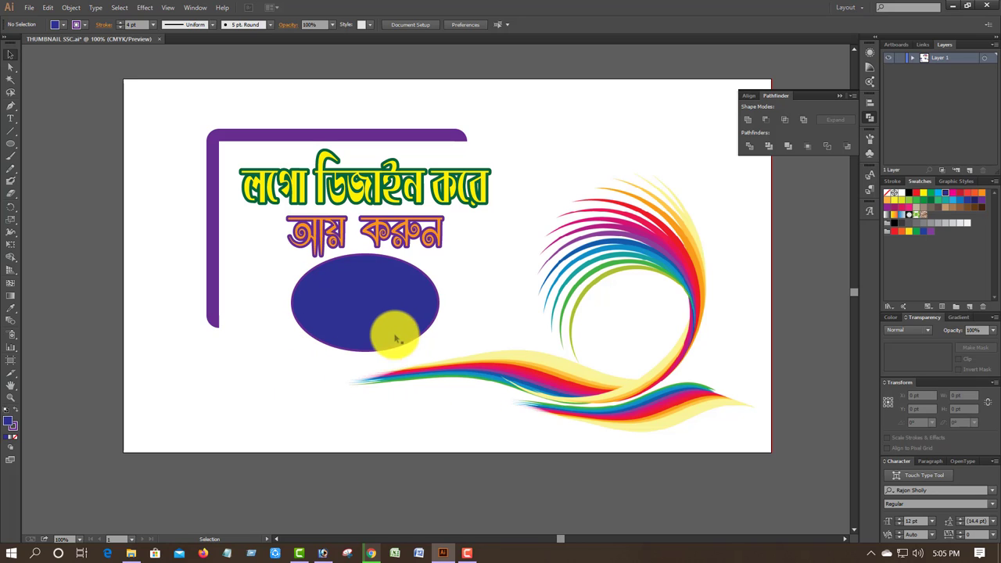
{"action": "scroll", "coordinate": [411, 327], "scroll_direction": "down", "scroll_amount": 1}
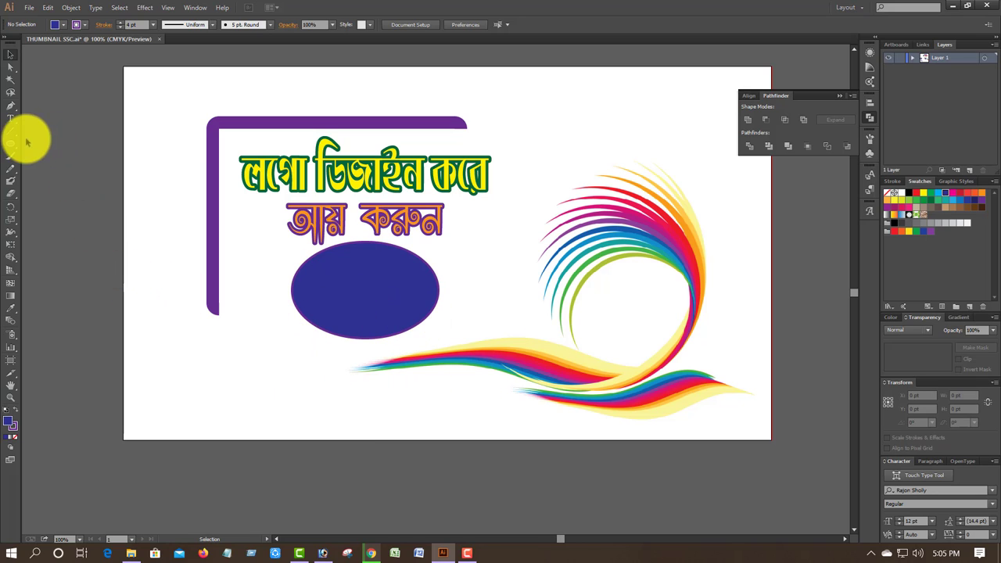
Type the three-line price text 'মাত্র ৫০০০০/— টাকা', centre-align it, and move it onto the oval.
{"action": "left_click", "coordinate": [11, 119]}
{"action": "left_click", "coordinate": [279, 410]}
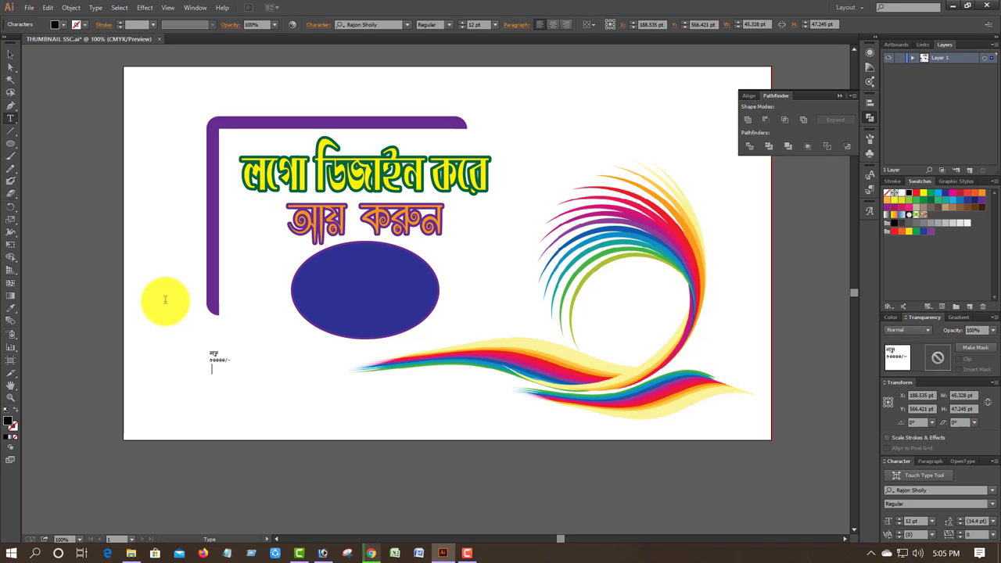
{"action": "left_click_drag", "start_coordinate": [228, 372], "coordinate": [183, 331]}
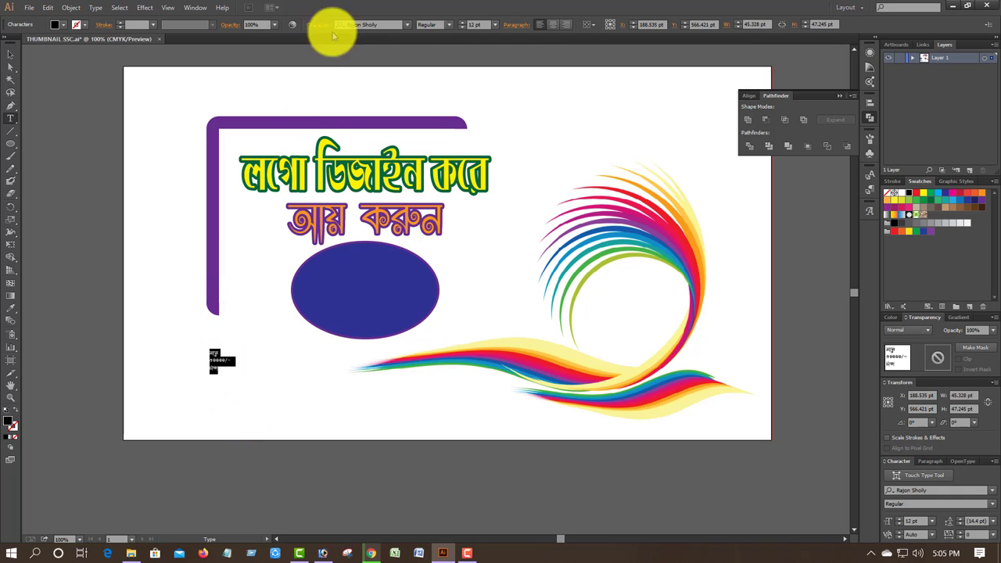
{"action": "left_click", "coordinate": [552, 25]}
{"action": "left_click", "coordinate": [10, 54]}
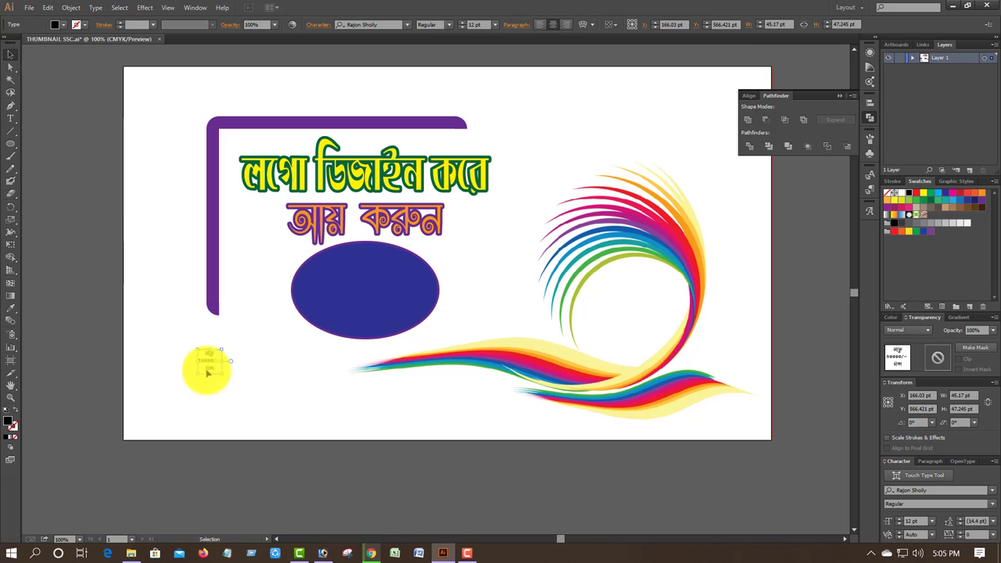
{"action": "left_click_drag", "start_coordinate": [210, 363], "coordinate": [421, 329]}
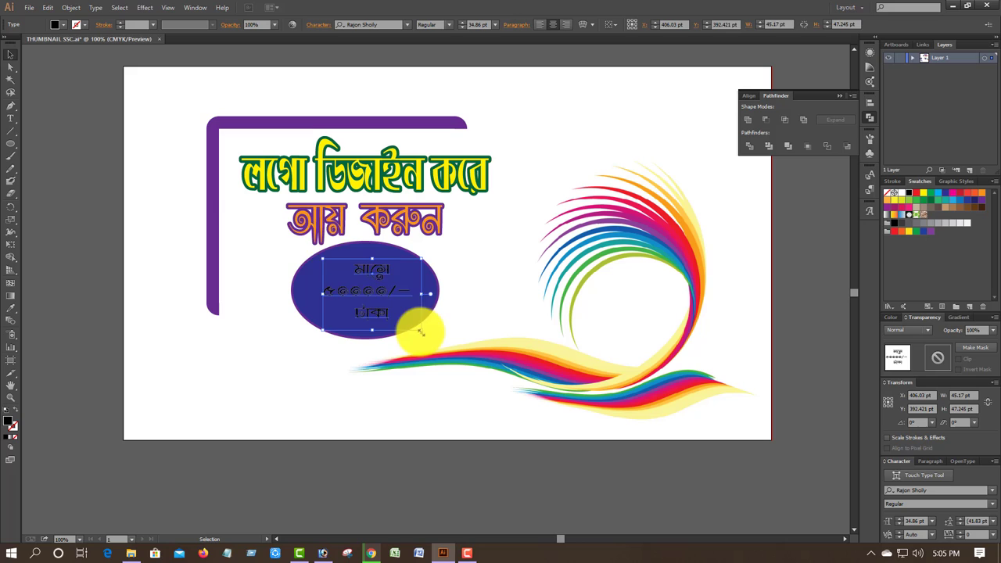
{"action": "left_click", "coordinate": [65, 24]}
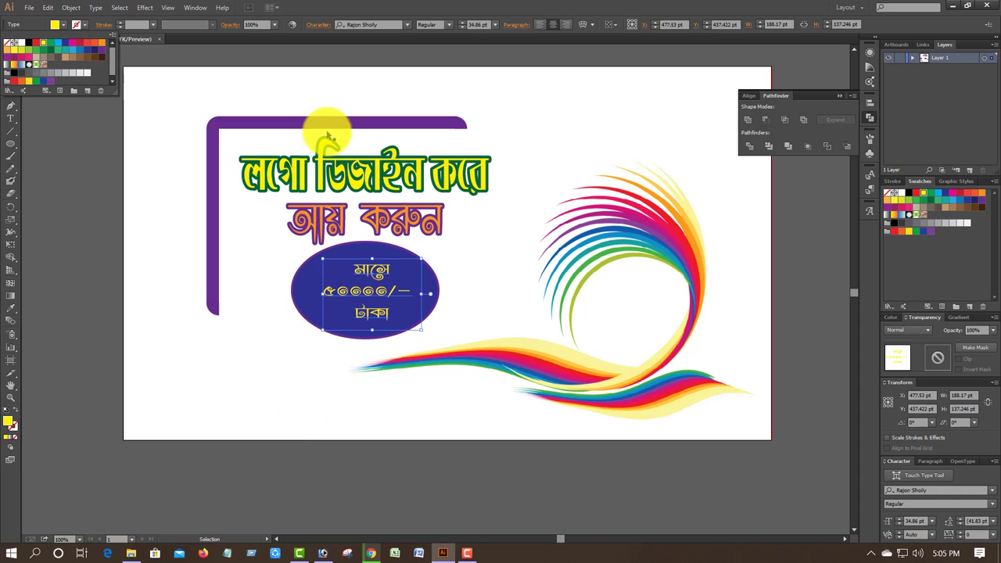
Step through fonts until the price text uses PinkiyMJ, then zoom in on the oval.
{"action": "left_click", "coordinate": [387, 26]}
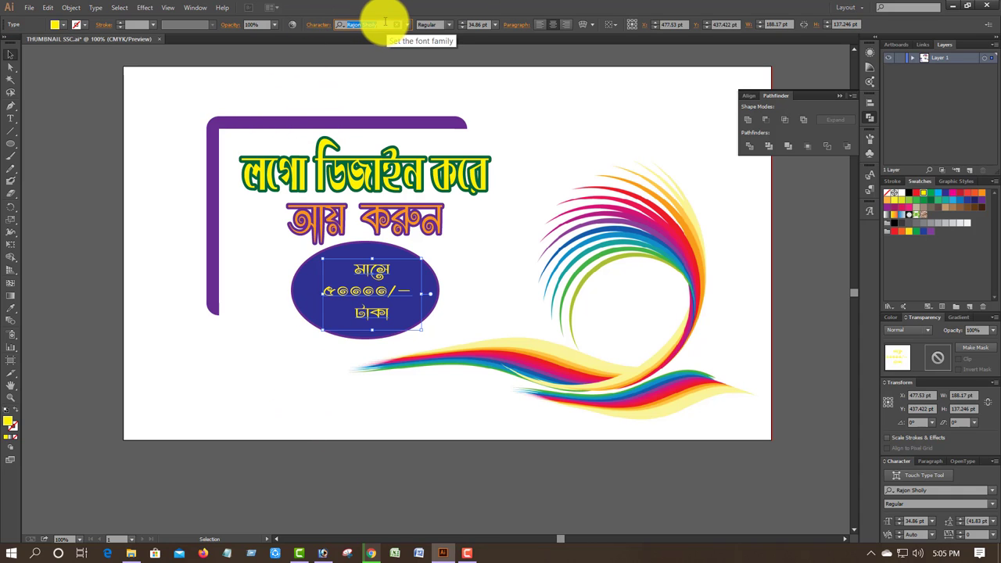
{"action": "key", "text": "Down"}
{"action": "key", "text": "Down"}
{"action": "key", "text": "Down"}
{"action": "key", "text": "Down"}
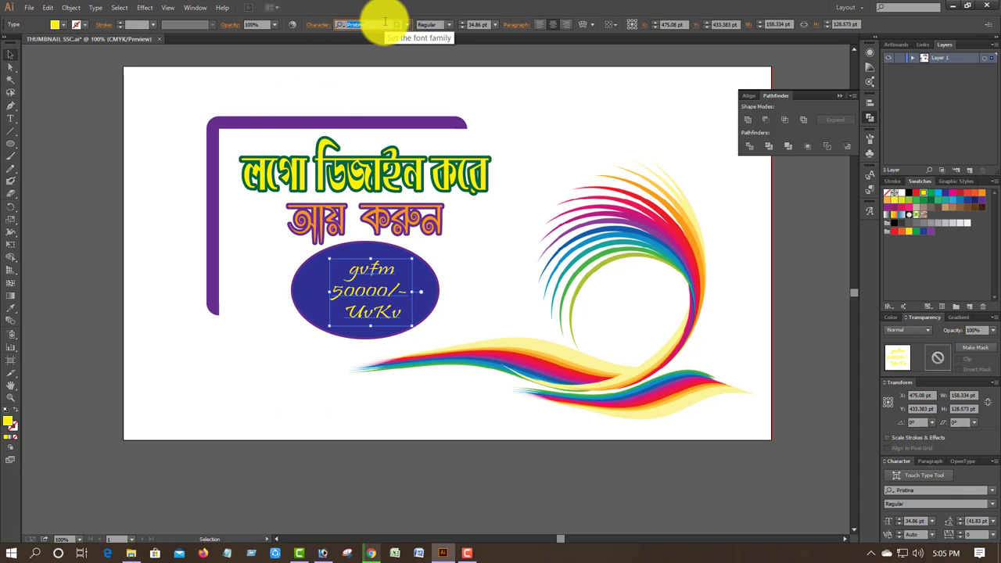
{"action": "key", "text": "Down"}
{"action": "key", "text": "Down"}
{"action": "key", "text": "Down"}
{"action": "key", "text": "Down"}
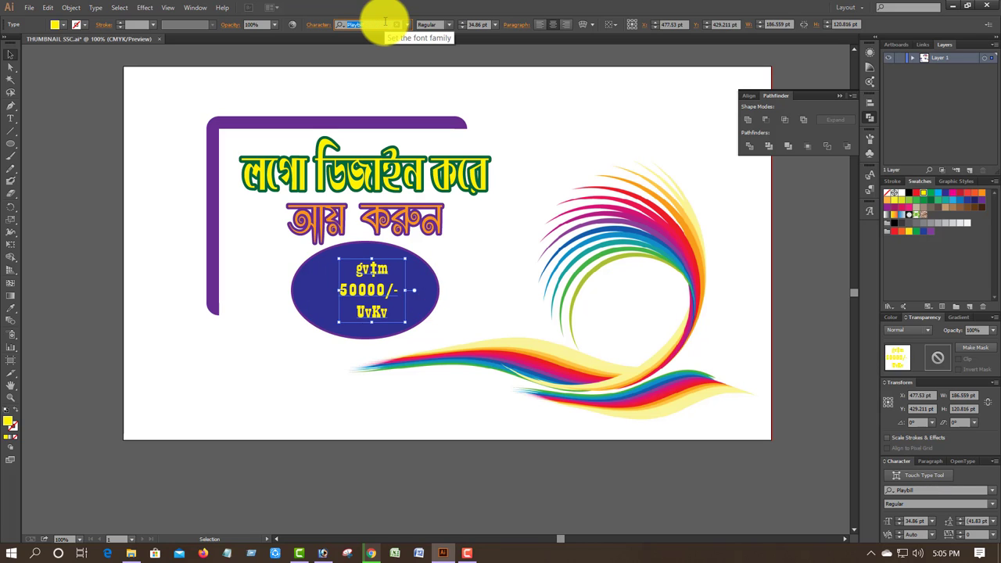
{"action": "key", "text": "Down"}
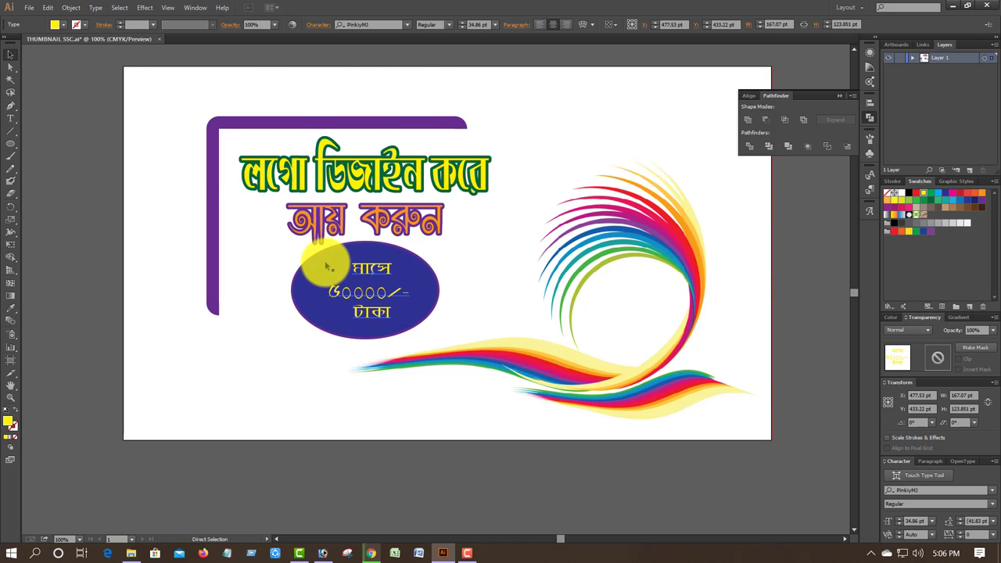
{"action": "key", "text": "ctrl+plus"}
Enlarge the price text block and set the number line '50000/-' in Arial Black.
{"action": "left_click_drag", "start_coordinate": [274, 244], "coordinate": [250, 221]}
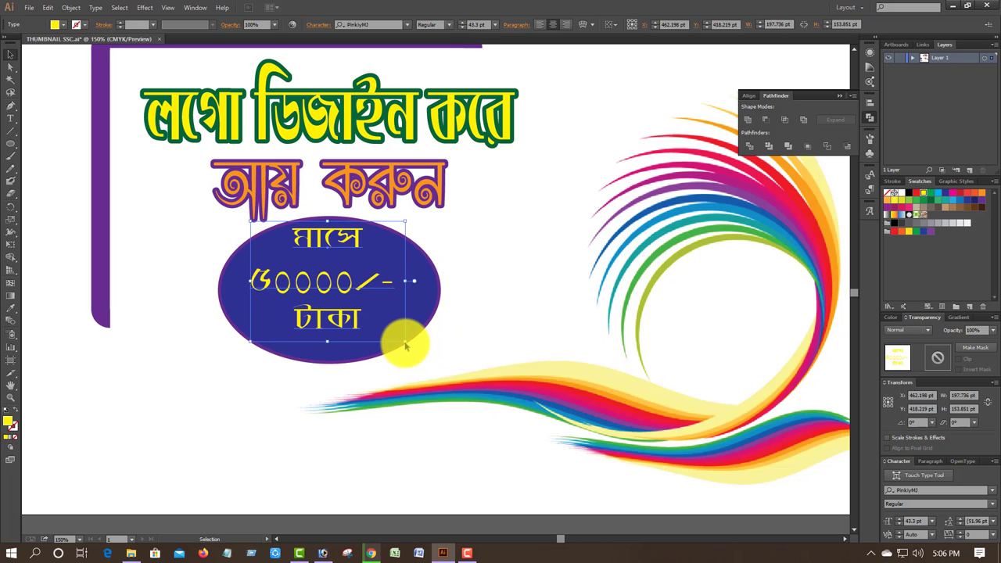
{"action": "left_click_drag", "start_coordinate": [405, 342], "coordinate": [422, 364]}
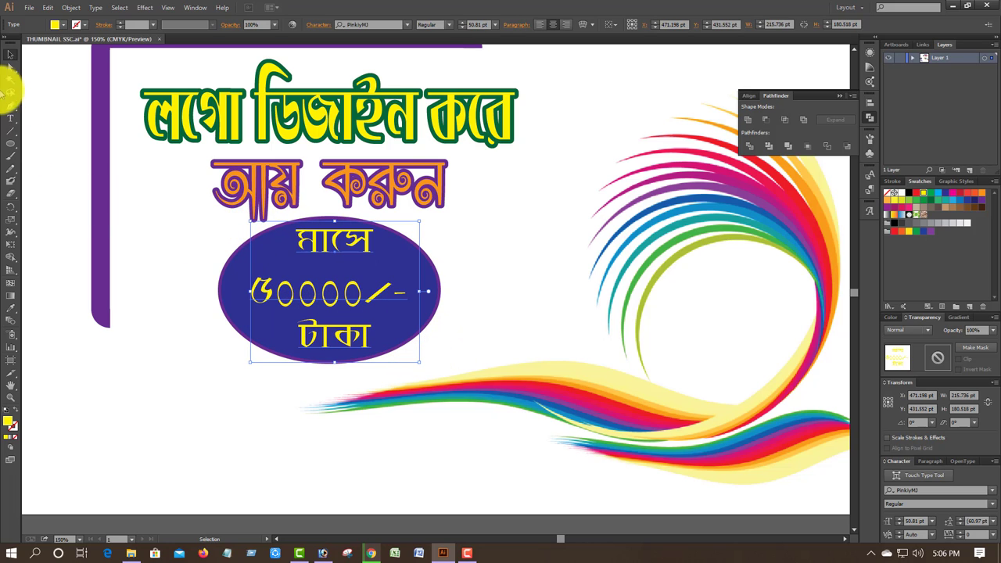
{"action": "left_click", "coordinate": [11, 119]}
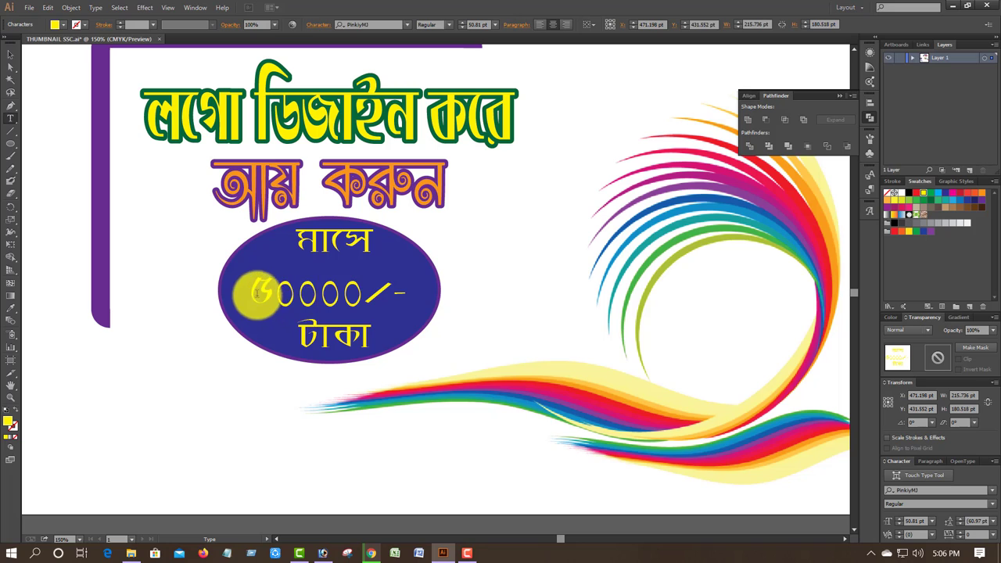
{"action": "left_click_drag", "start_coordinate": [250, 290], "coordinate": [428, 291]}
{"action": "left_click", "coordinate": [375, 25]}
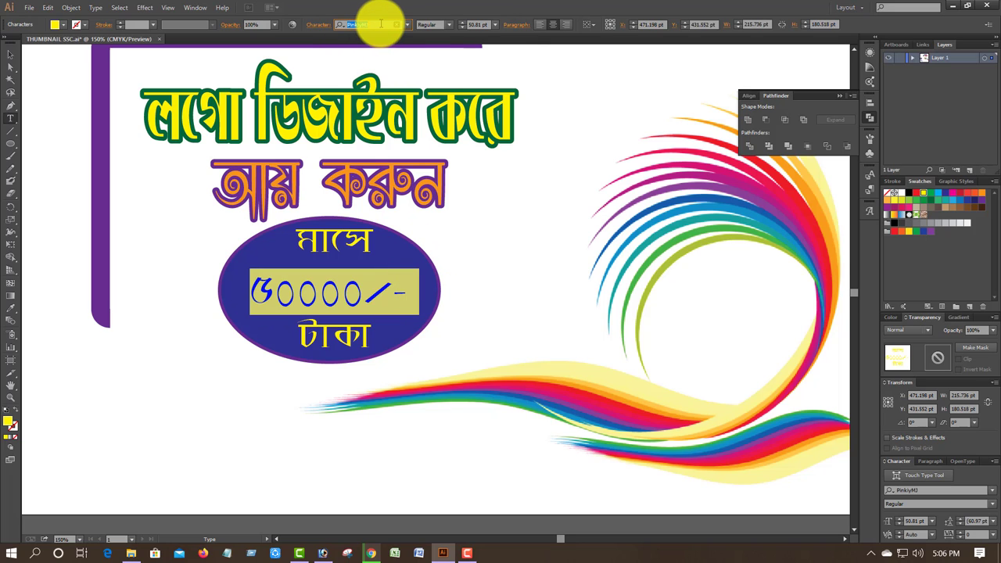
{"action": "type", "text": "S"}
{"action": "key", "text": "BackSpace"}
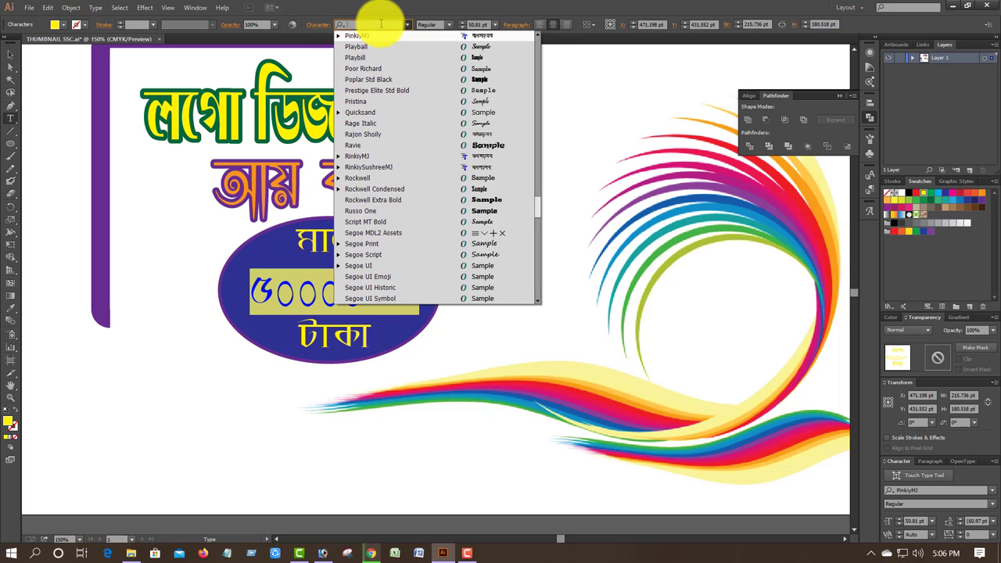
{"action": "type", "text": "arial"}
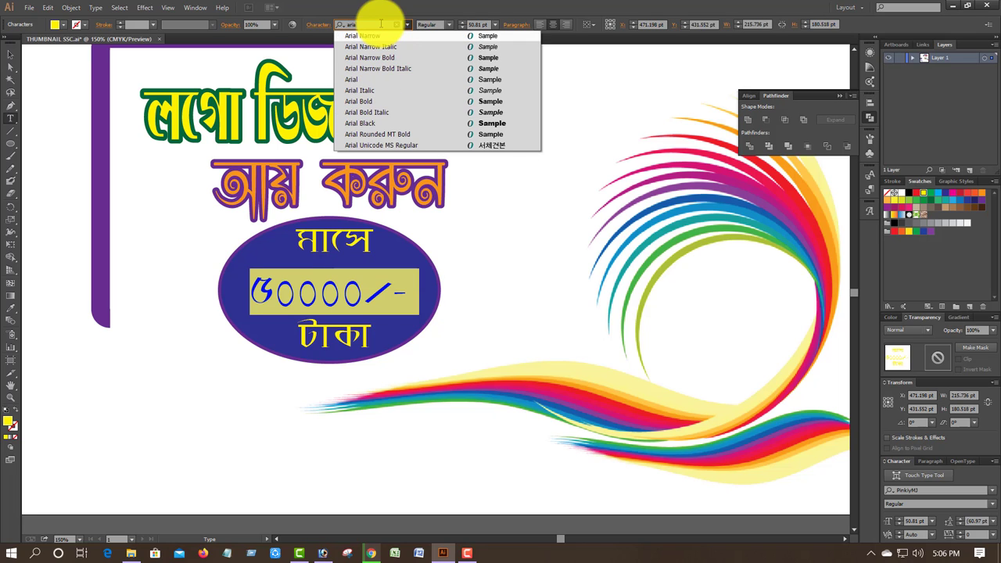
{"action": "left_click", "coordinate": [374, 123]}
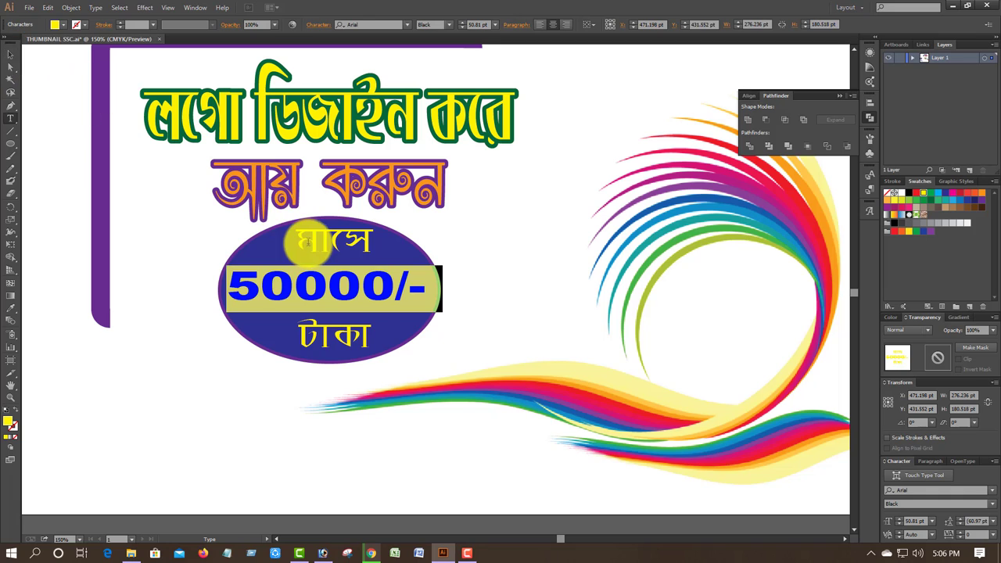
Keep 'মাসে' Regular, make 'টাকা' Bold, and select the 50000/- line.
{"action": "left_click_drag", "start_coordinate": [287, 236], "coordinate": [382, 240]}
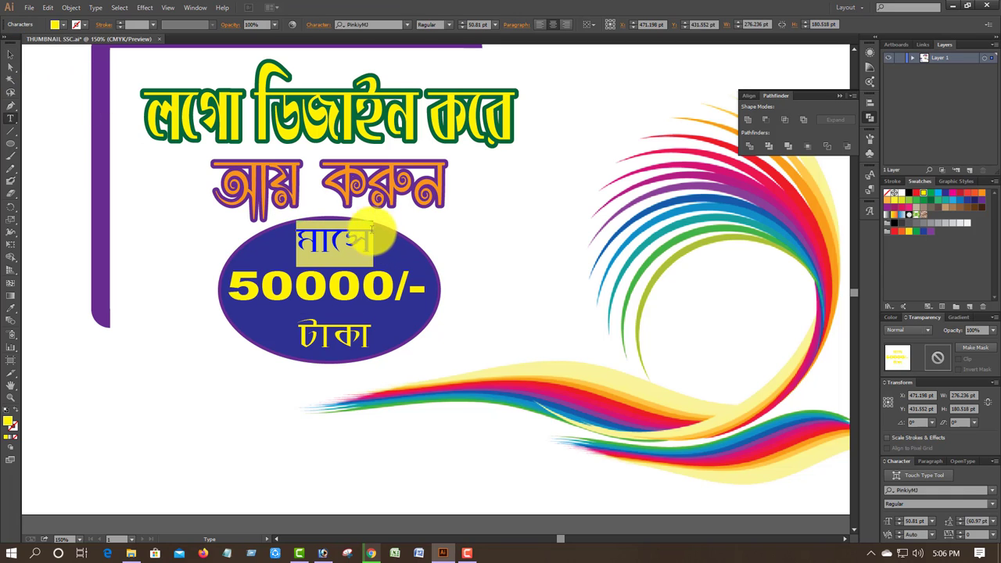
{"action": "left_click", "coordinate": [449, 25]}
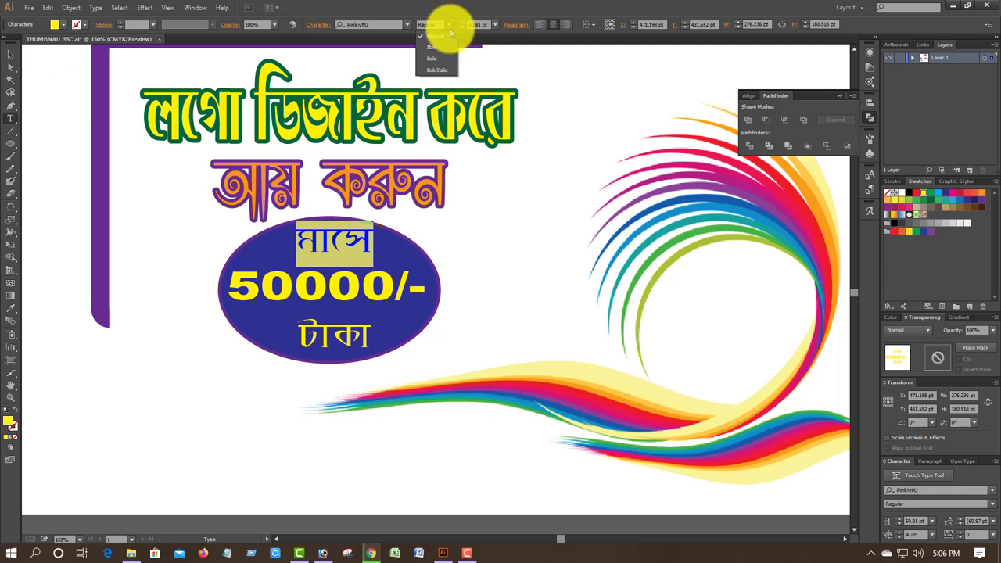
{"action": "left_click", "coordinate": [450, 35]}
{"action": "left_click", "coordinate": [300, 333]}
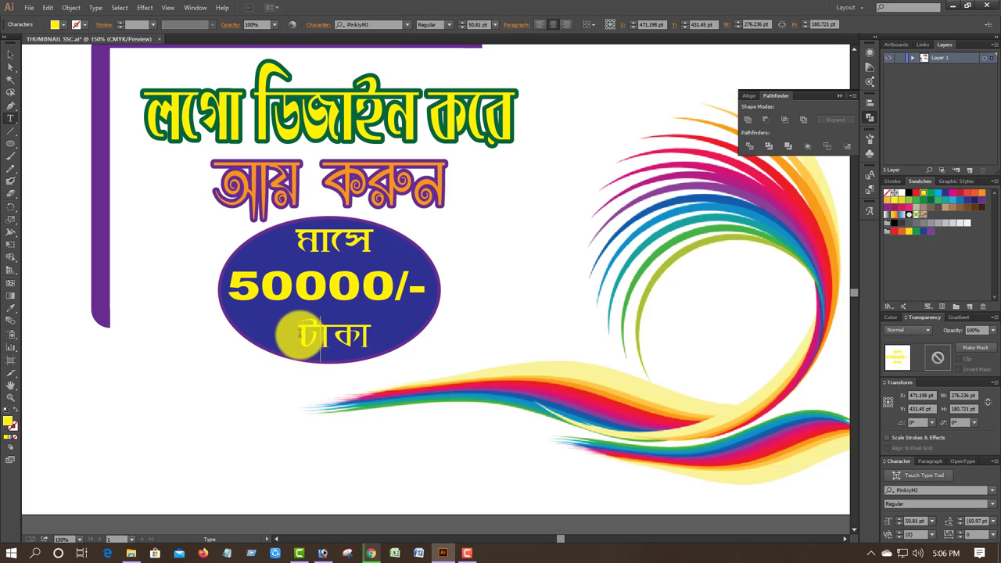
{"action": "left_click_drag", "start_coordinate": [300, 334], "coordinate": [372, 336]}
{"action": "left_click", "coordinate": [449, 25]}
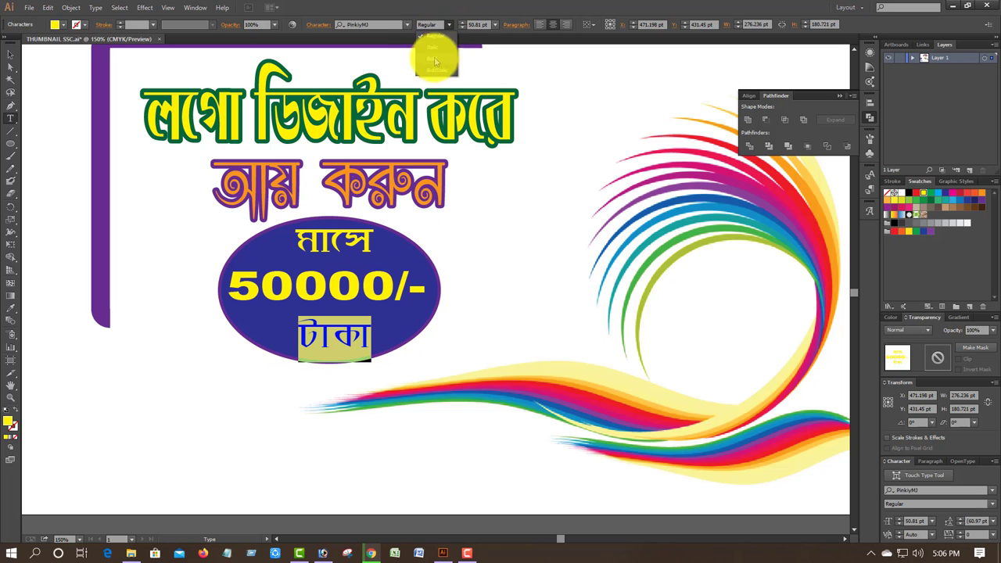
{"action": "left_click", "coordinate": [435, 61]}
{"action": "mouse_move", "coordinate": [295, 242]}
{"action": "left_mouse_down"}
{"action": "mouse_move", "coordinate": [309, 244]}
{"action": "mouse_move", "coordinate": [309, 235]}
{"action": "left_mouse_up"}
{"action": "left_click", "coordinate": [290, 237]}
{"action": "left_click_drag", "start_coordinate": [225, 279], "coordinate": [438, 234]}
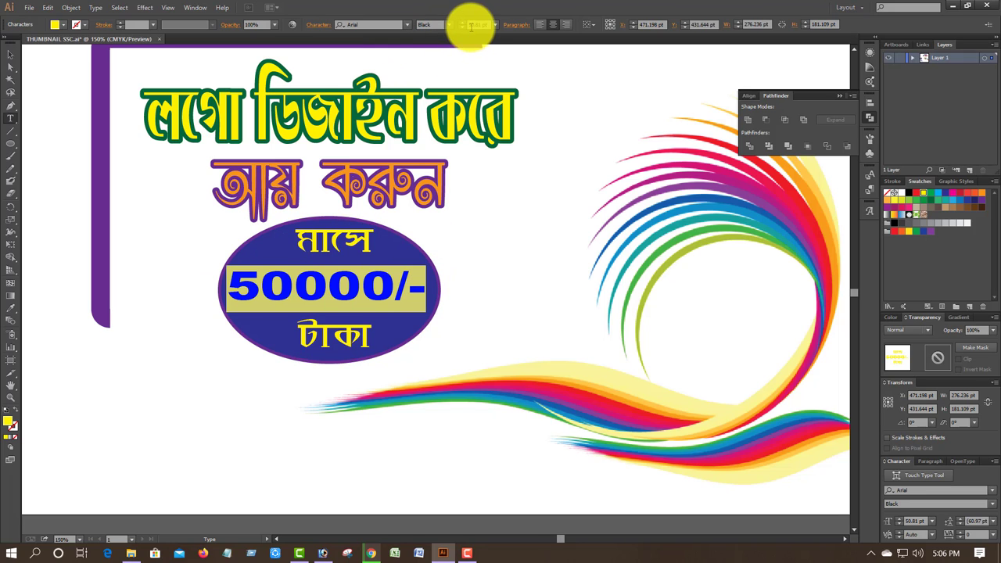
Reduce the 50000/- line to 37 pt and float the Character panel.
{"action": "scroll", "coordinate": [472, 24], "scroll_direction": "down", "scroll_amount": 9}
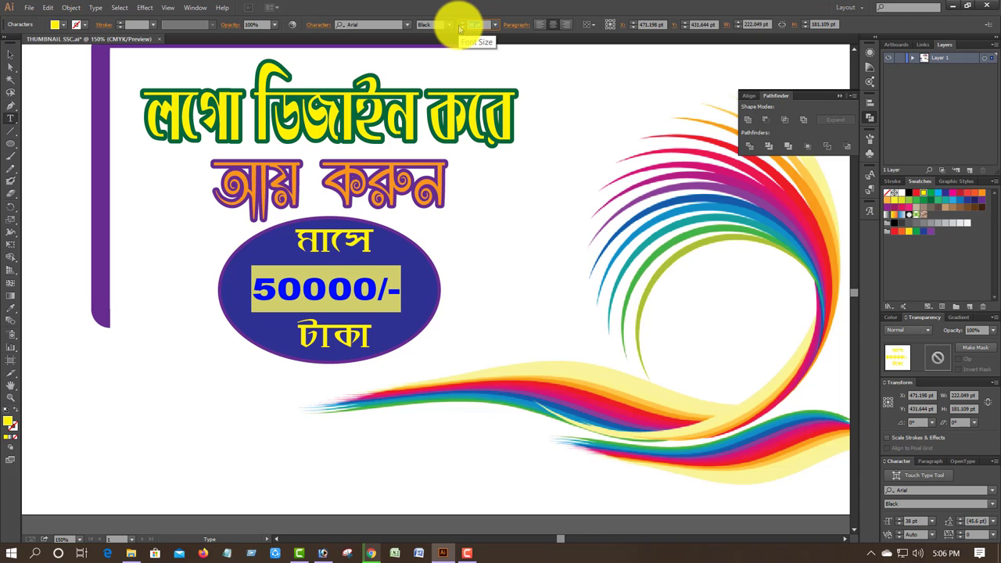
{"action": "scroll", "coordinate": [459, 27], "scroll_direction": "down", "scroll_amount": 1}
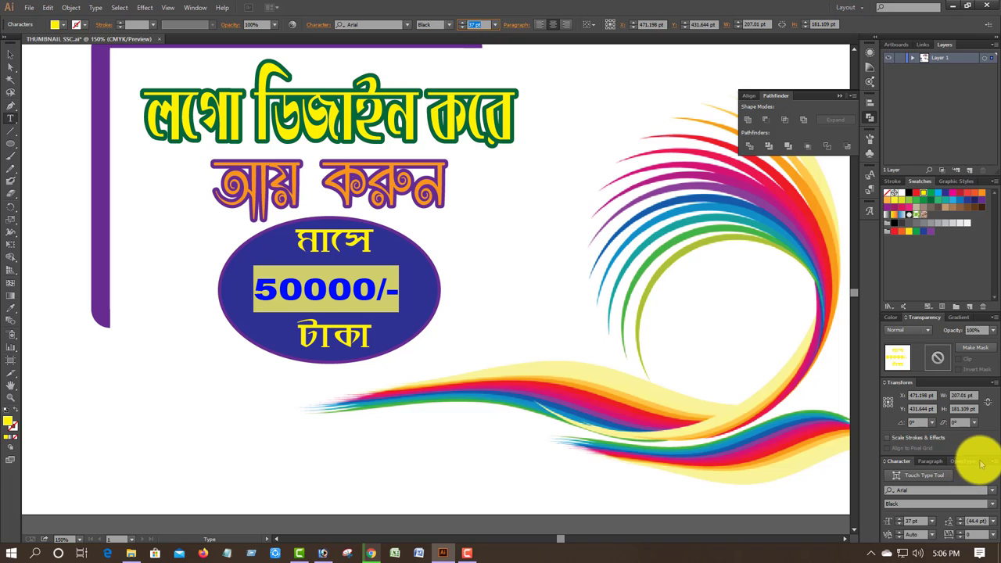
{"action": "left_click_drag", "start_coordinate": [984, 463], "coordinate": [931, 331]}
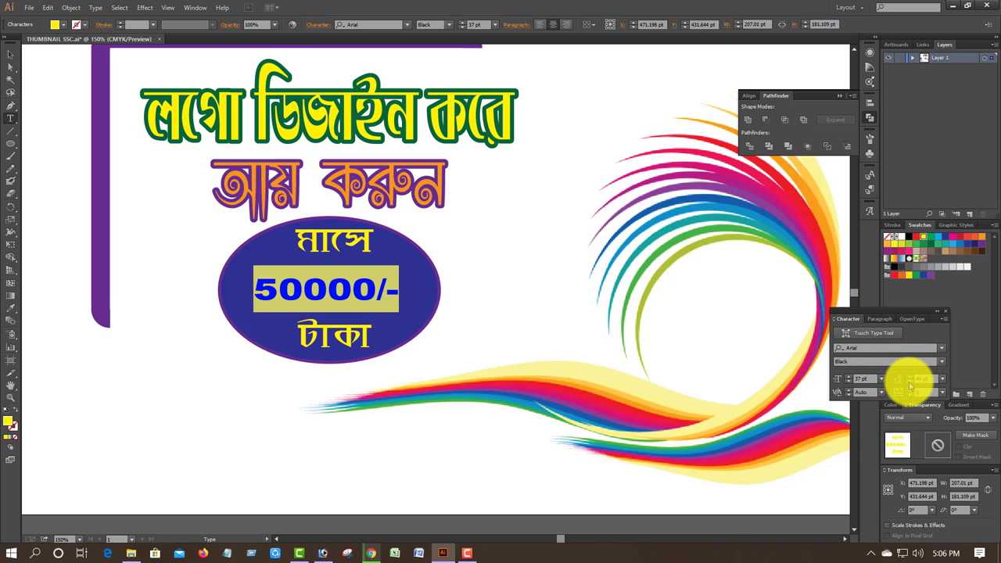
{"action": "left_click", "coordinate": [326, 291]}
{"action": "left_click", "coordinate": [10, 55]}
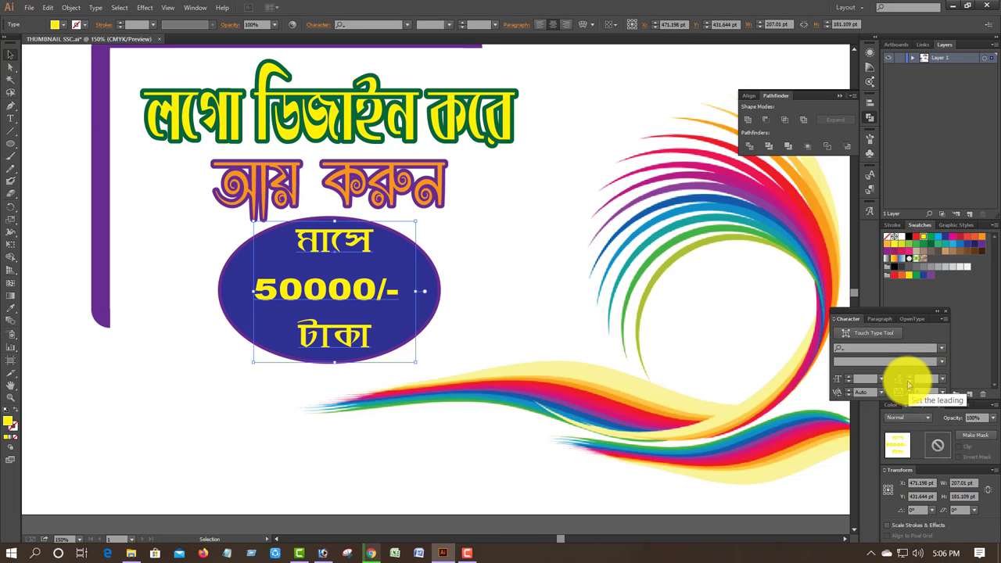
Set the leading to 37.64 pt and stretch the text block taller and wider.
{"action": "scroll", "coordinate": [907, 383], "scroll_direction": "down", "scroll_amount": 10}
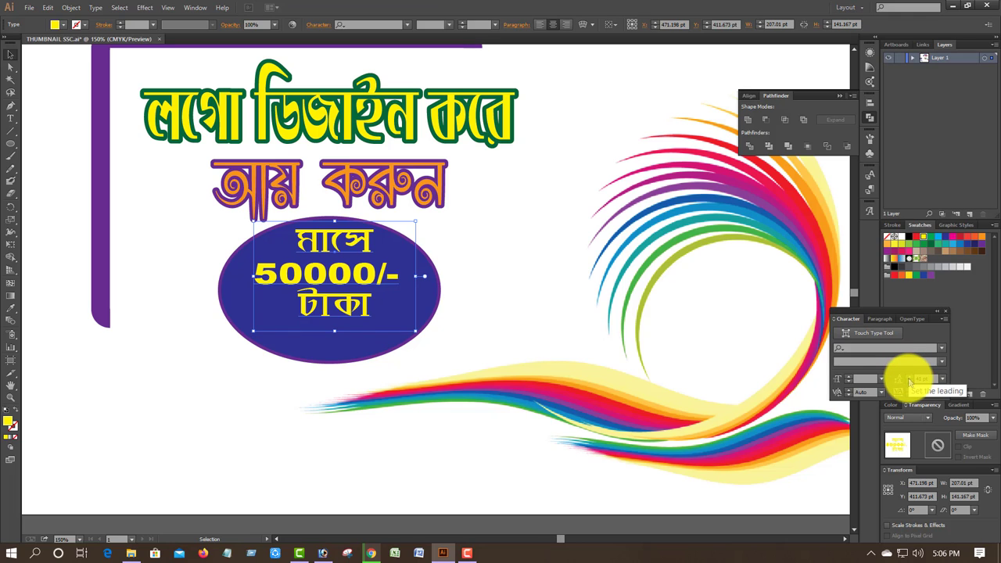
{"action": "scroll", "coordinate": [907, 381], "scroll_direction": "up", "scroll_amount": 6}
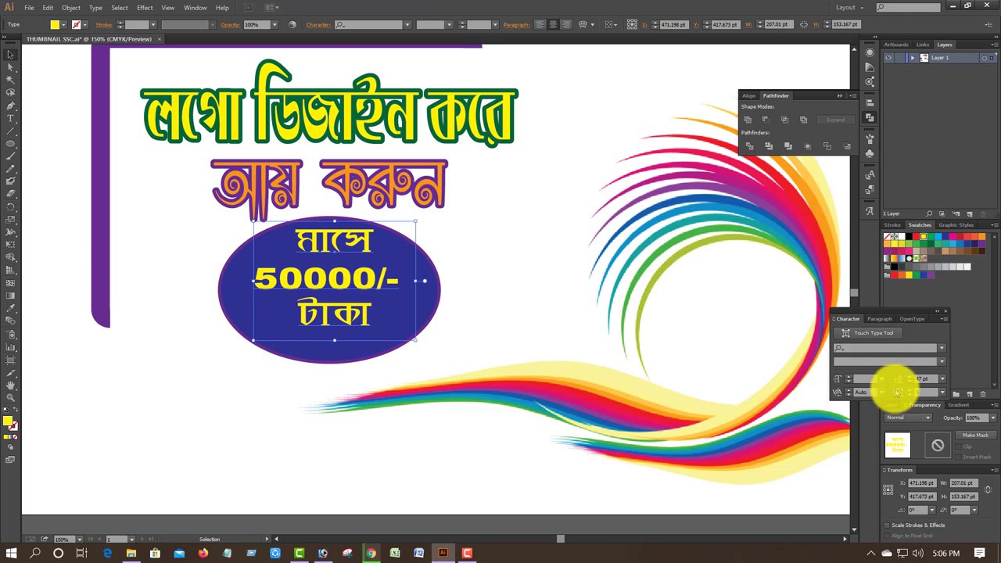
{"action": "left_click_drag", "start_coordinate": [414, 341], "coordinate": [409, 366]}
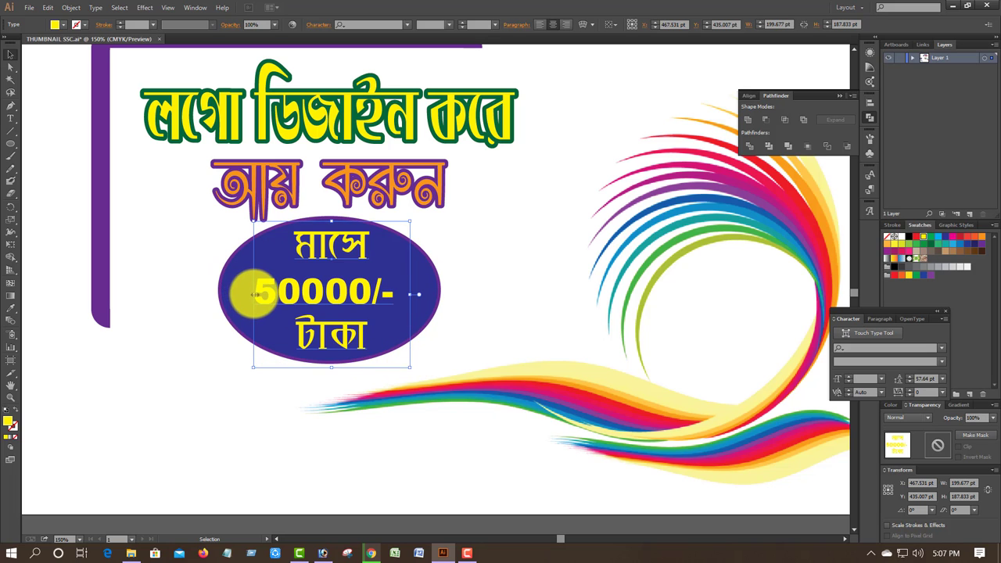
{"action": "left_click_drag", "start_coordinate": [255, 294], "coordinate": [240, 294]}
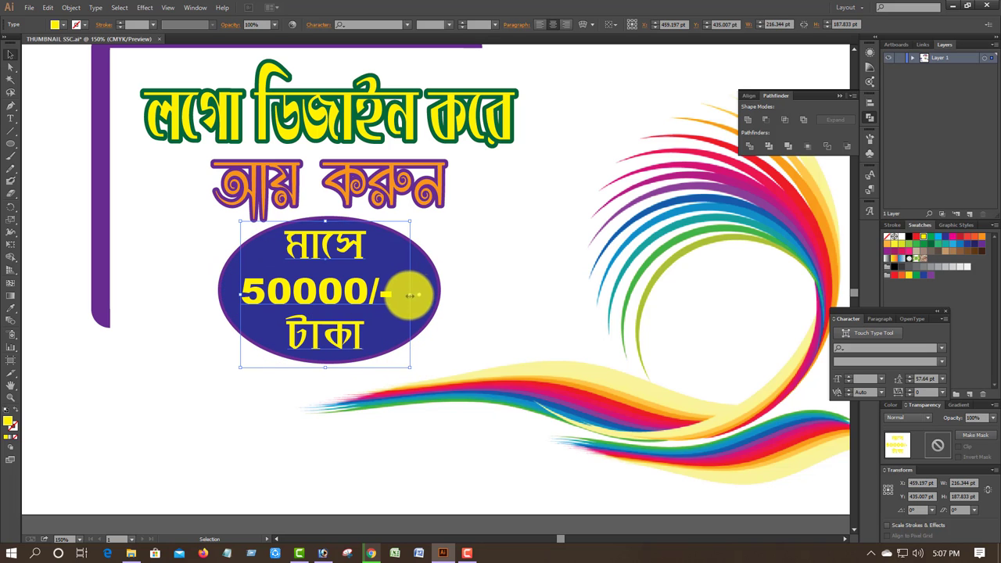
{"action": "mouse_move", "coordinate": [410, 295]}
{"action": "left_mouse_down"}
{"action": "mouse_move", "coordinate": [440, 294]}
{"action": "mouse_move", "coordinate": [415, 292]}
{"action": "left_mouse_up"}
Delete the '/-' and the leftover blank after 50000 in the price text.
{"action": "key", "text": "BackSpace"}
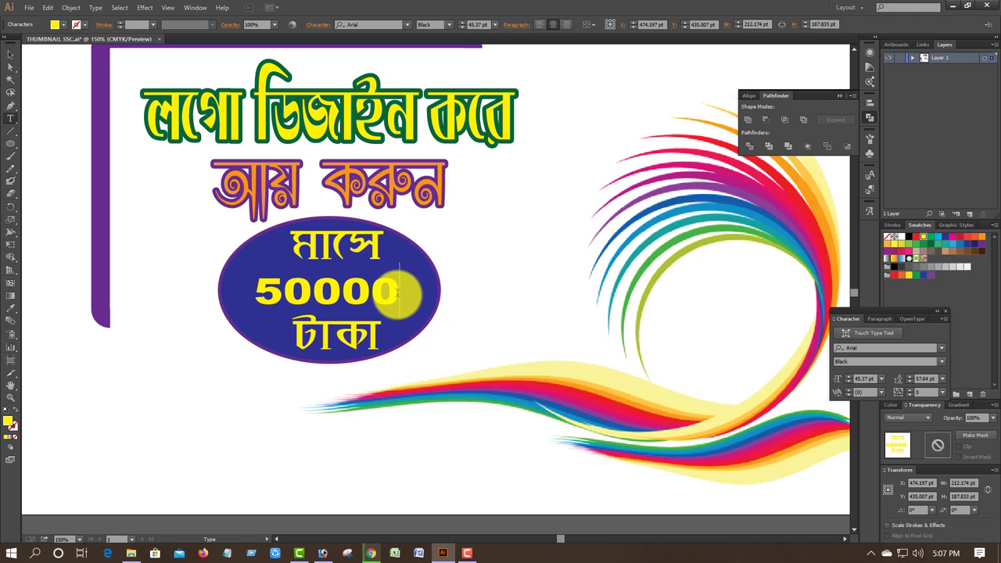
{"action": "left_click_drag", "start_coordinate": [404, 292], "coordinate": [428, 288]}
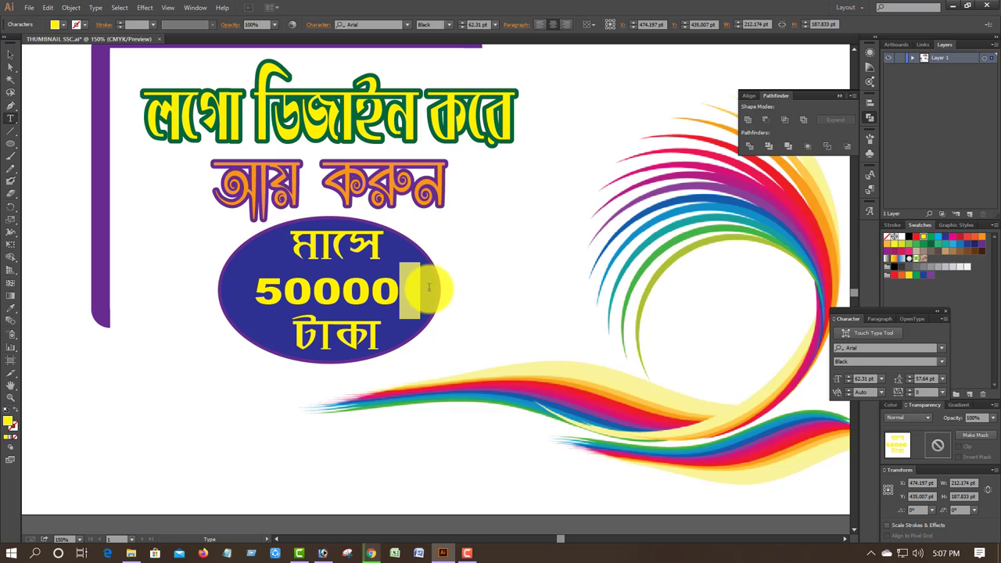
{"action": "key", "text": "BackSpace"}
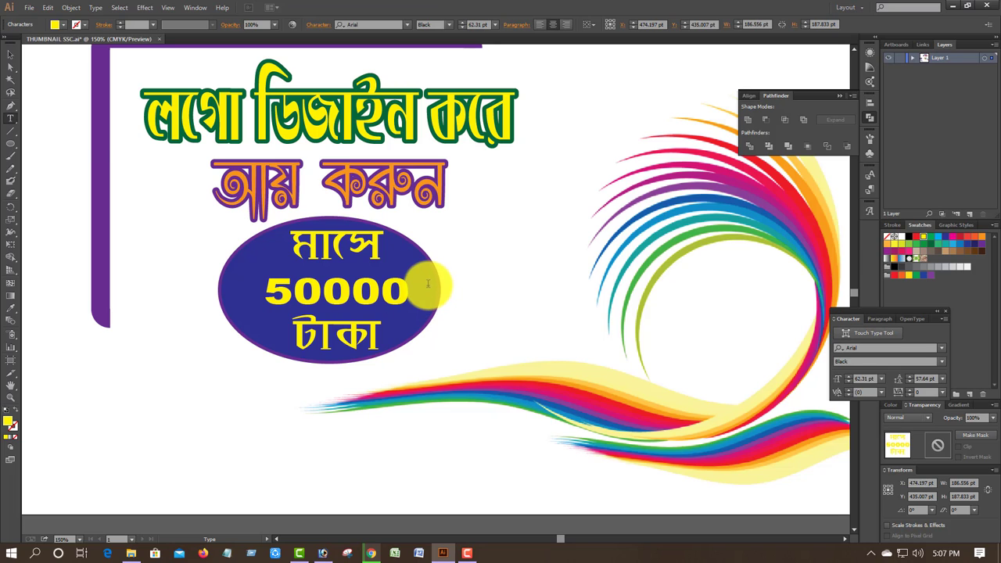
Nudge the 50,000 price text one step lower inside the blue oval.
{"action": "left_click", "coordinate": [10, 54]}
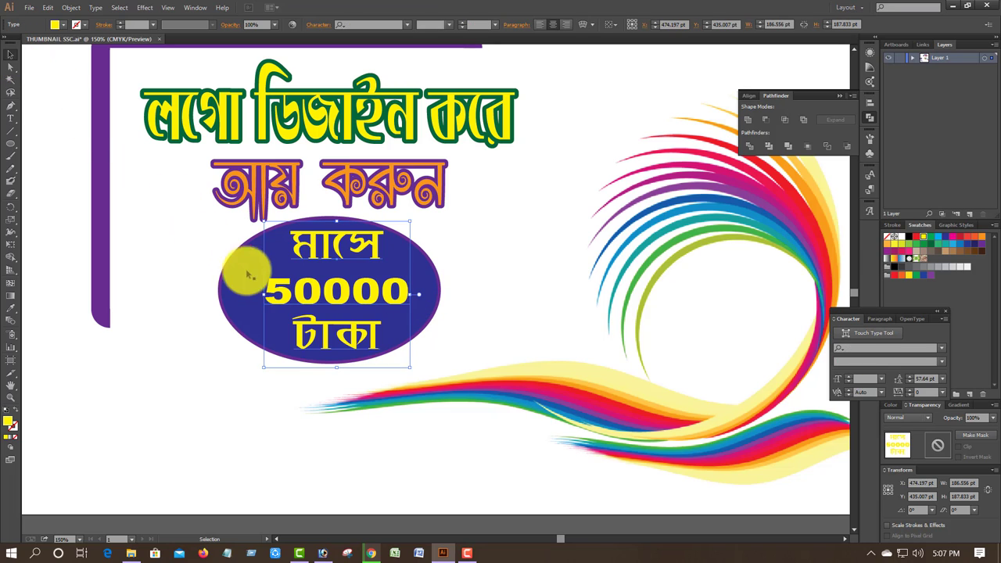
{"action": "left_click", "coordinate": [242, 290]}
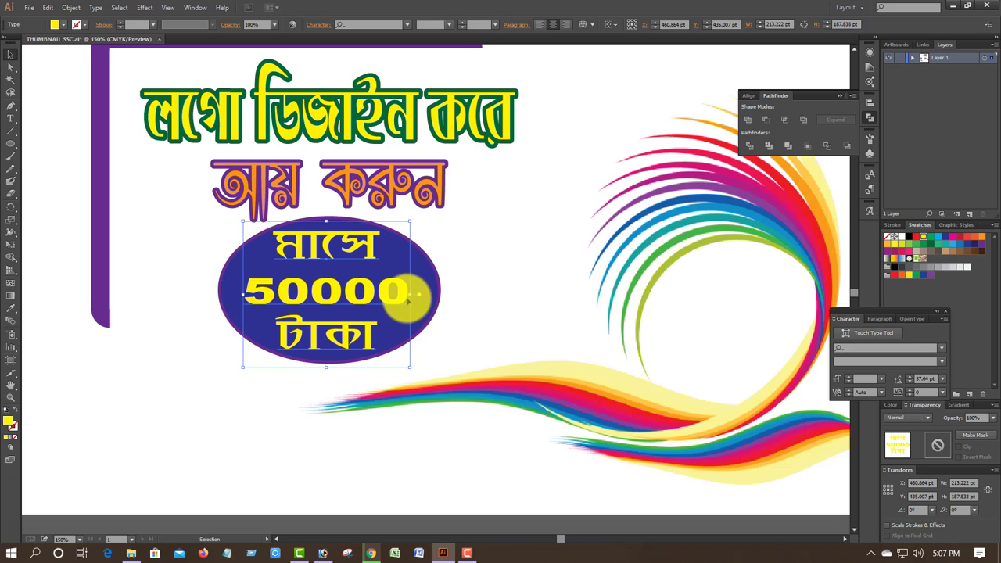
{"action": "double_click", "coordinate": [307, 293]}
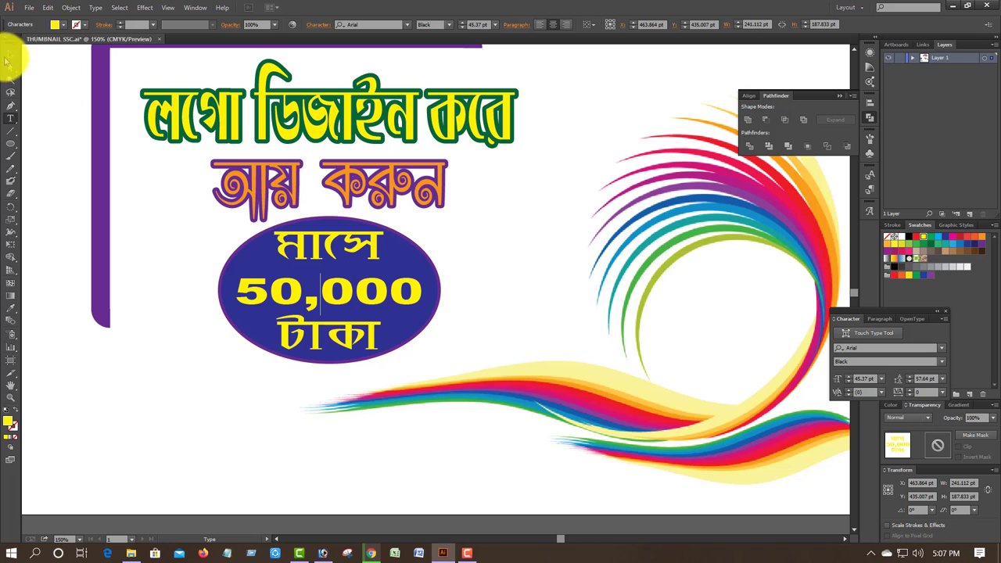
{"action": "left_click", "coordinate": [10, 55]}
{"action": "left_click", "coordinate": [49, 134]}
{"action": "key", "text": "ctrl+minus"}
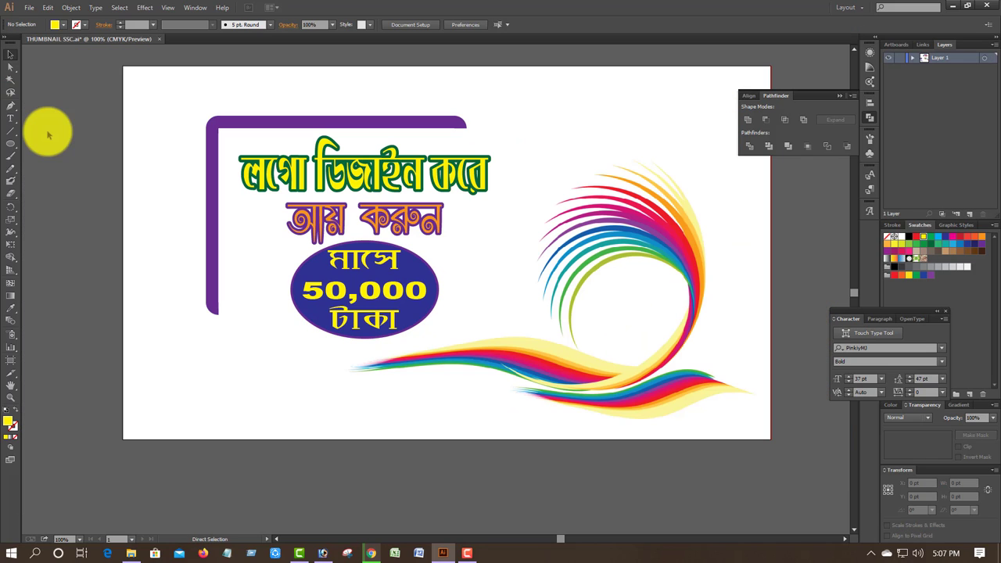
{"action": "left_click", "coordinate": [344, 283]}
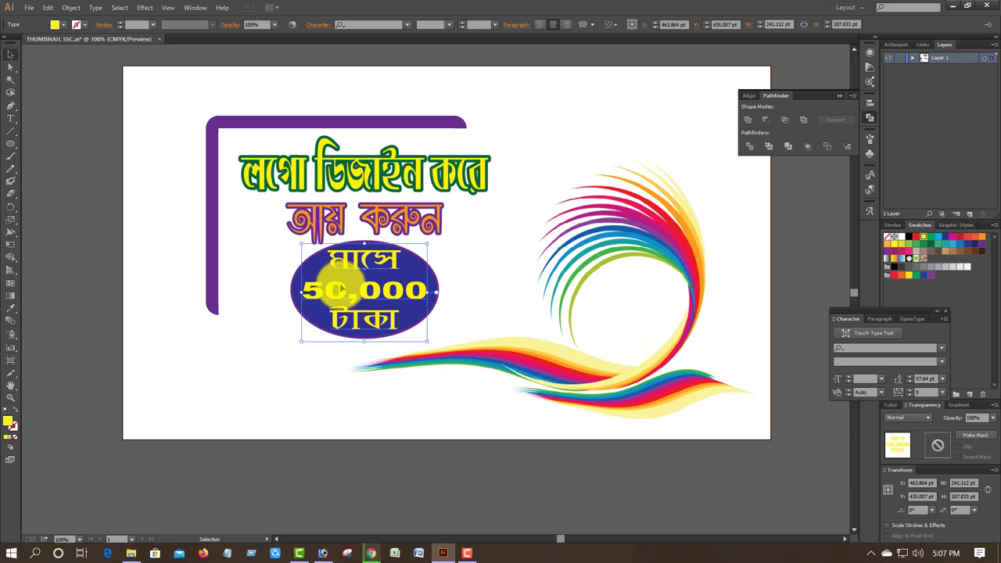
{"action": "key", "text": "Down"}
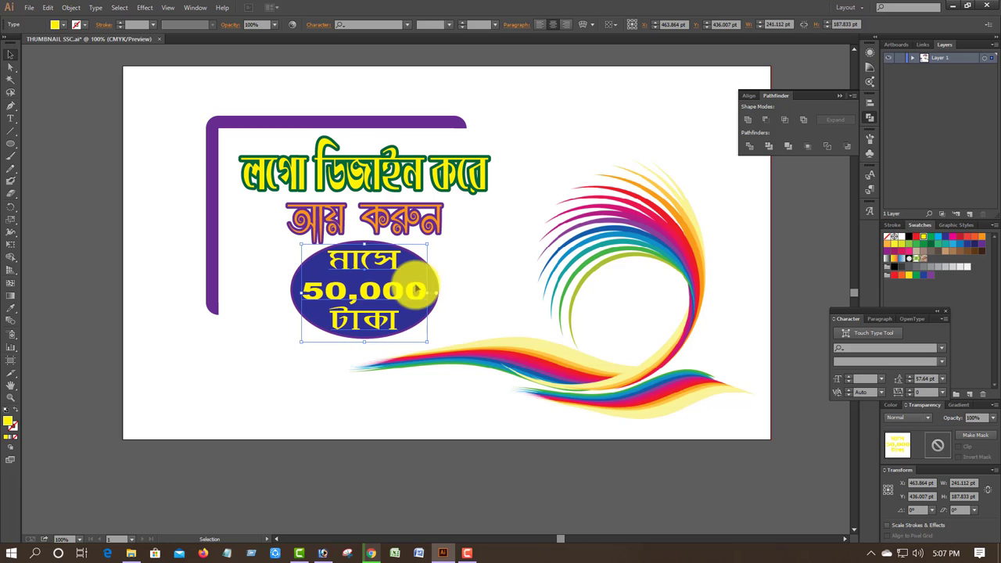
Change the blue price oval's outline to the orange swatch.
{"action": "left_click", "coordinate": [432, 276]}
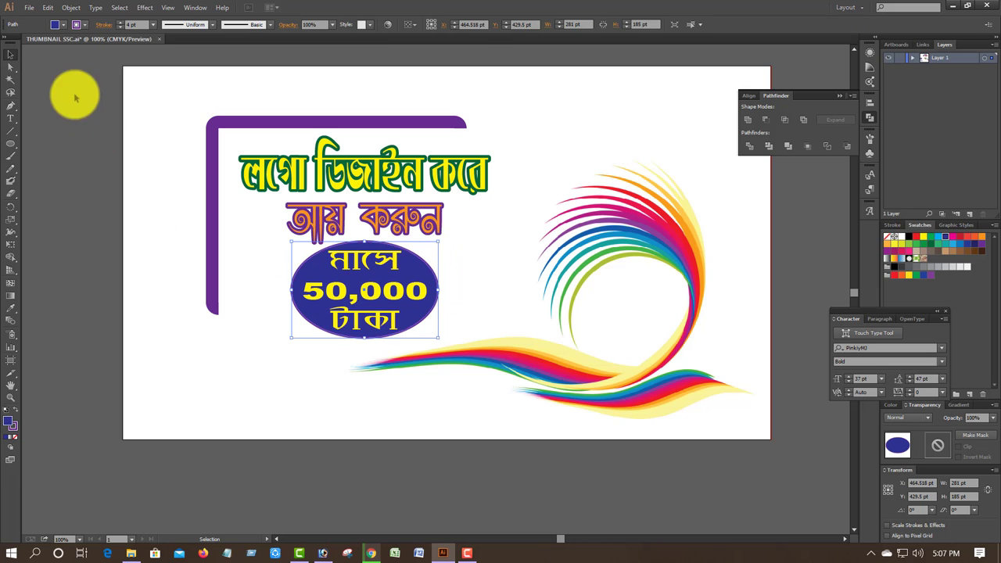
{"action": "left_click", "coordinate": [84, 26]}
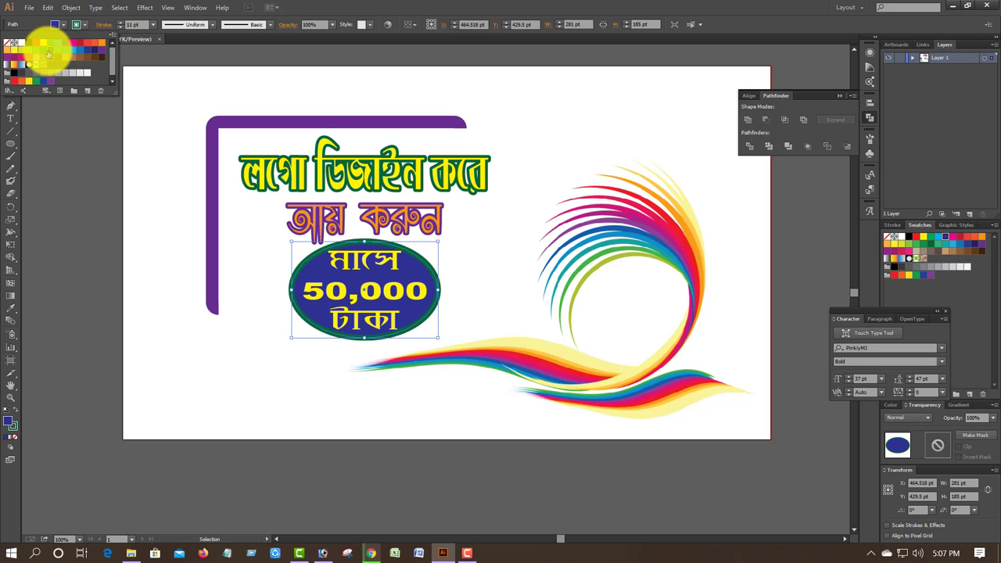
{"action": "left_click", "coordinate": [95, 43]}
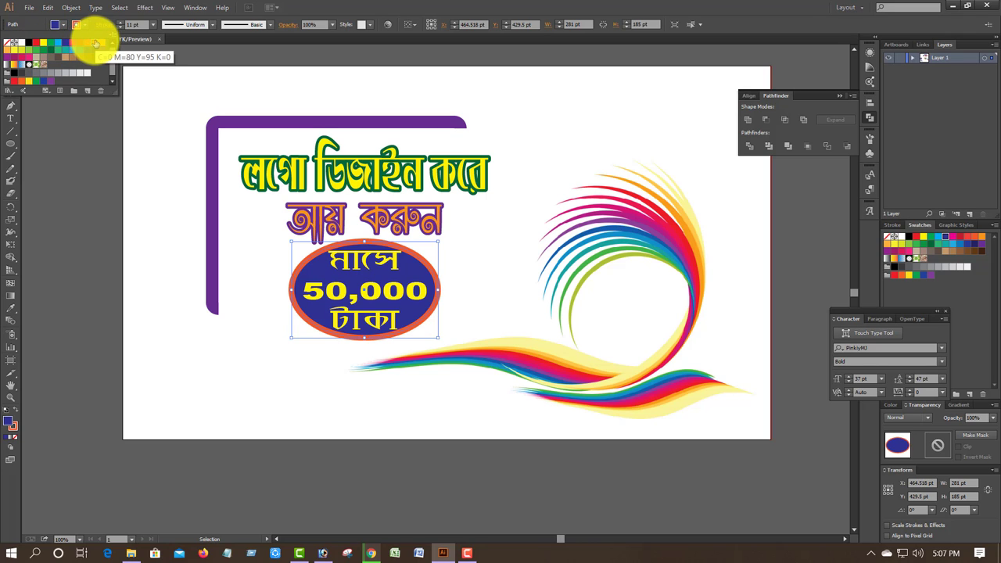
{"action": "left_click", "coordinate": [72, 252]}
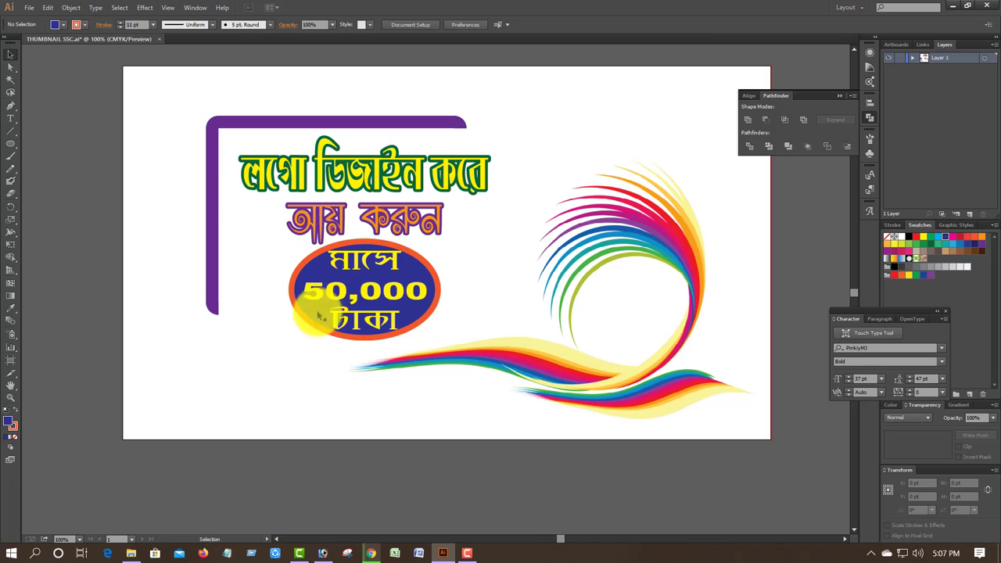
Move the oval badge and its text slightly lower, then deselect and reset the zoom.
{"action": "left_click", "coordinate": [359, 294]}
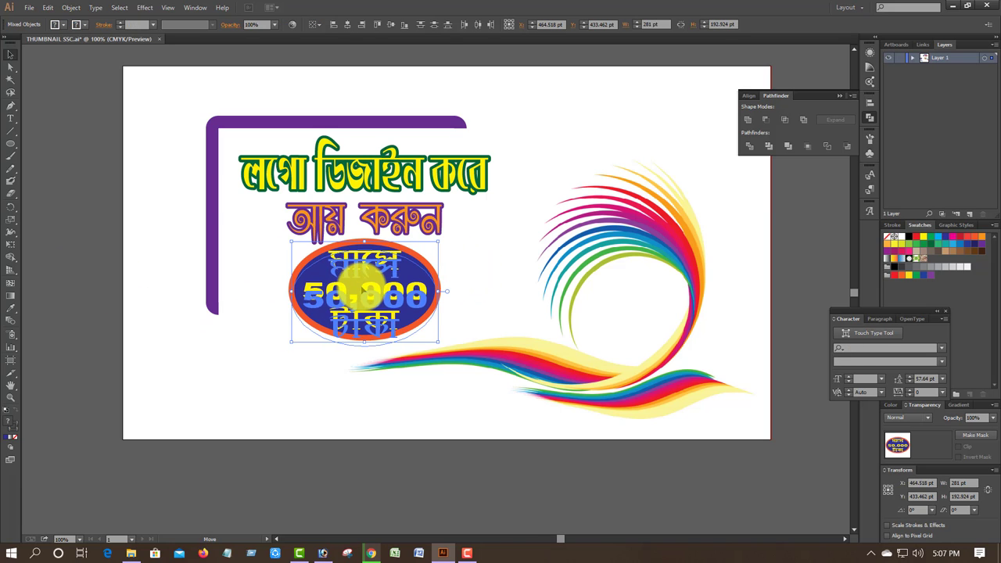
{"action": "left_click", "coordinate": [249, 432]}
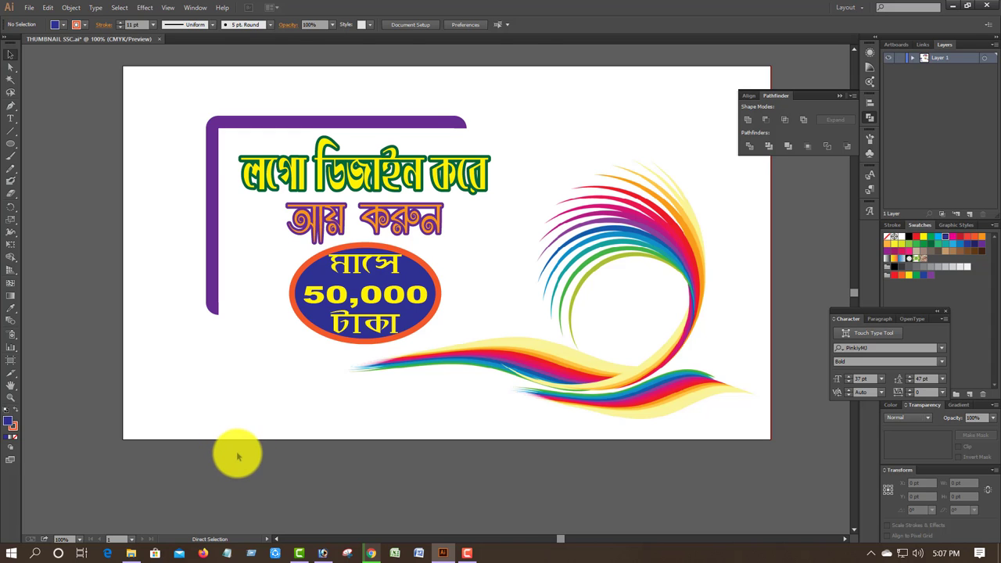
{"action": "key", "text": "ctrl+minus"}
{"action": "key", "text": "ctrl+minus"}
{"action": "key", "text": "ctrl+plus"}
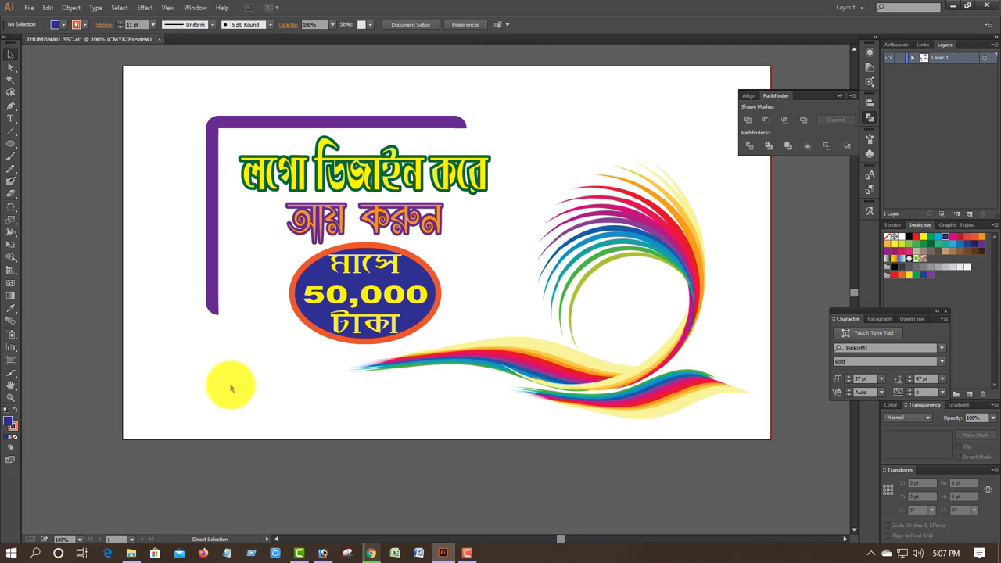
{"action": "scroll", "coordinate": [354, 405], "scroll_direction": "up", "scroll_amount": 1}
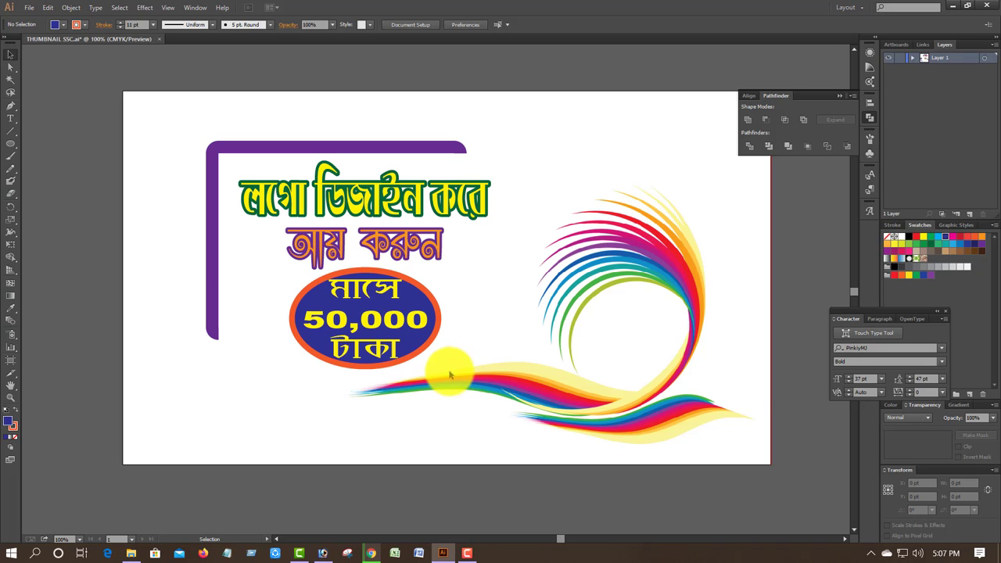
Stretch the purple corner bracket rightward and downward beside the price oval.
{"action": "left_click", "coordinate": [221, 155]}
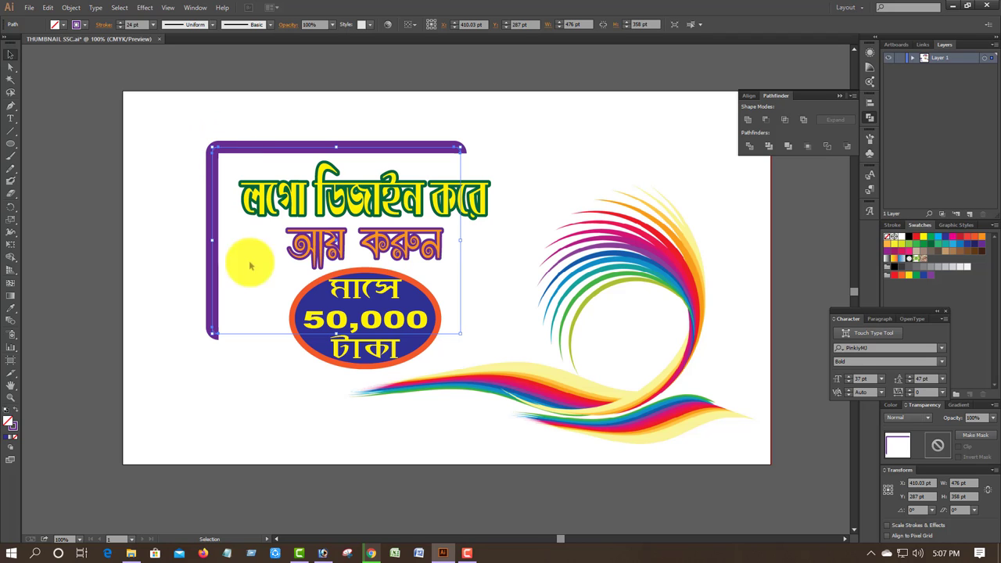
{"action": "left_click", "coordinate": [502, 442]}
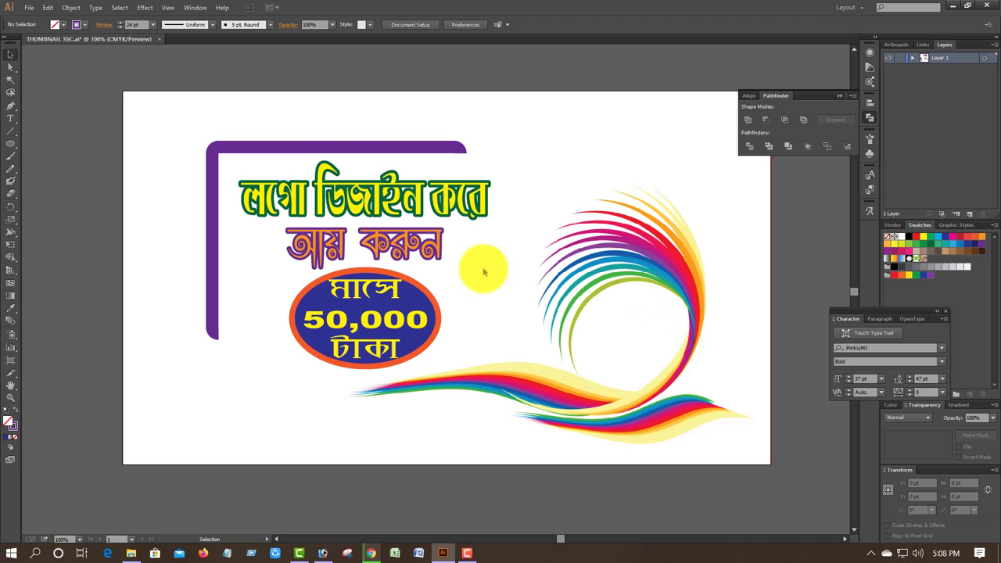
{"action": "left_click_drag", "start_coordinate": [185, 118], "coordinate": [230, 156]}
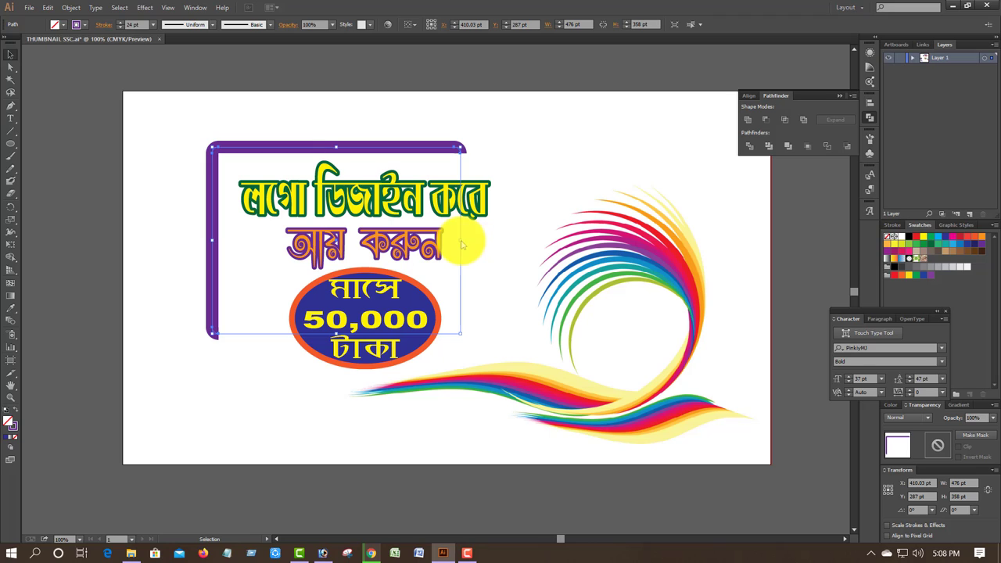
{"action": "left_click_drag", "start_coordinate": [461, 240], "coordinate": [535, 251]}
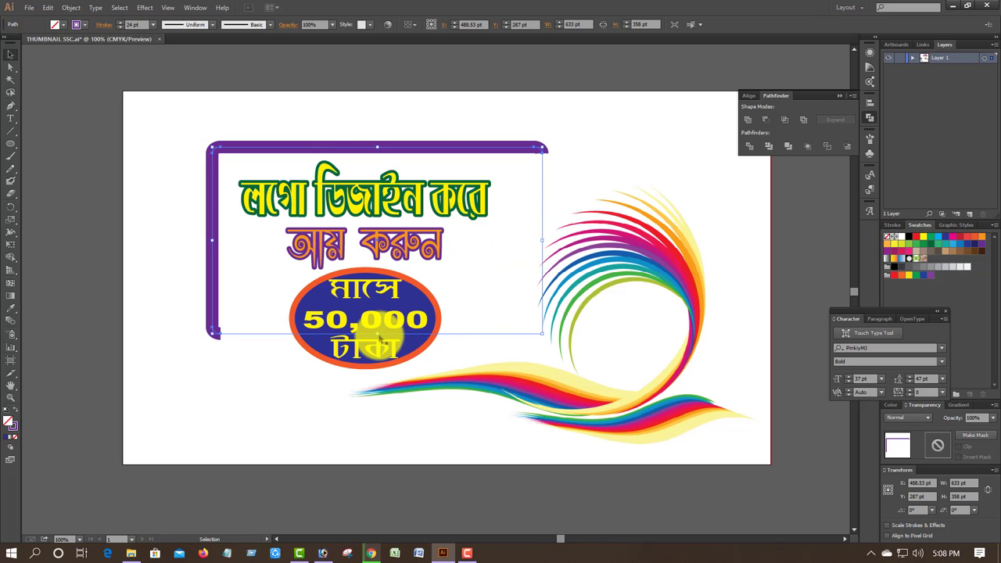
{"action": "left_click_drag", "start_coordinate": [378, 338], "coordinate": [378, 361]}
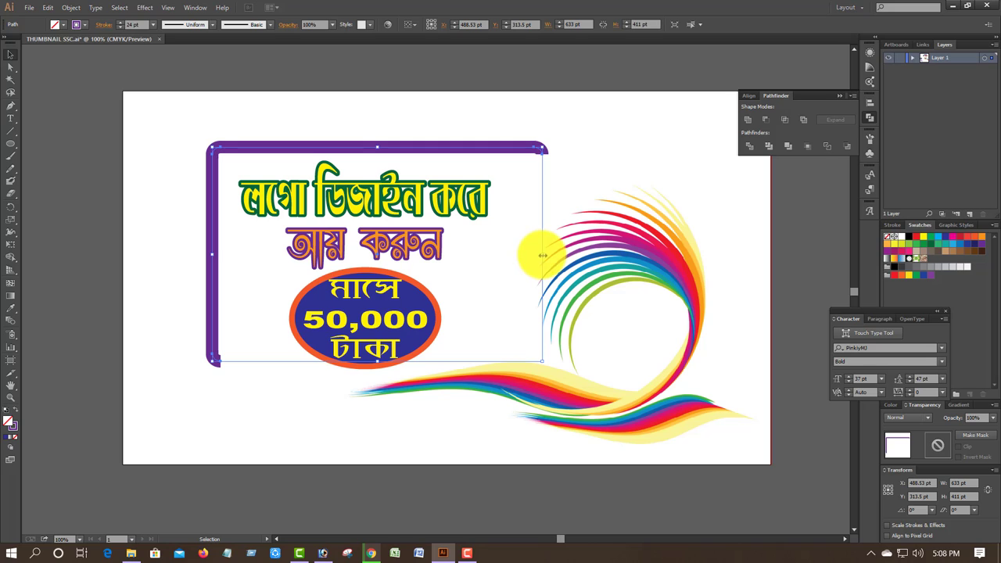
{"action": "left_click", "coordinate": [547, 98]}
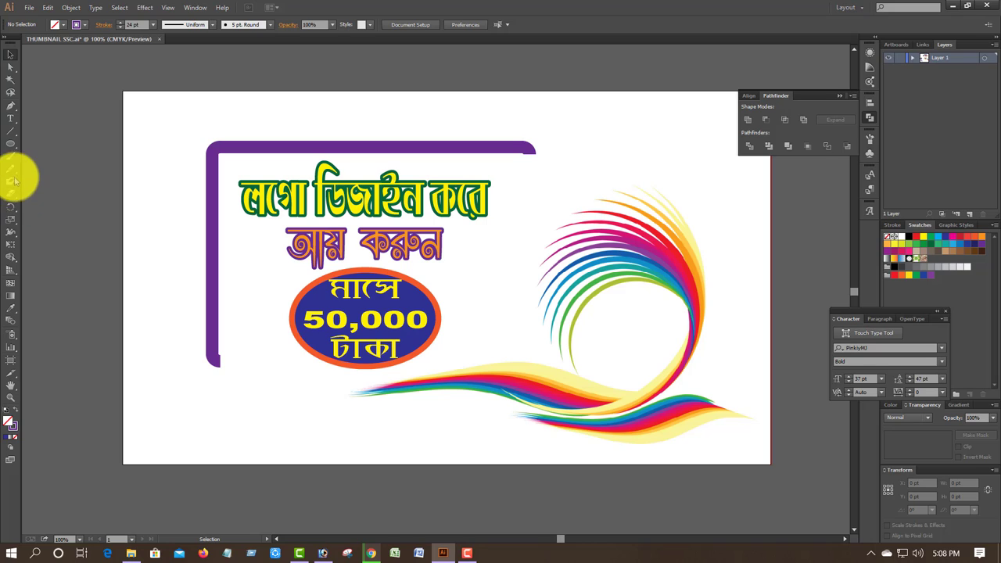
Draw an artboard-sized rectangle with no stroke and a light grey K=20 fill.
{"action": "left_click_drag", "start_coordinate": [13, 143], "coordinate": [24, 138]}
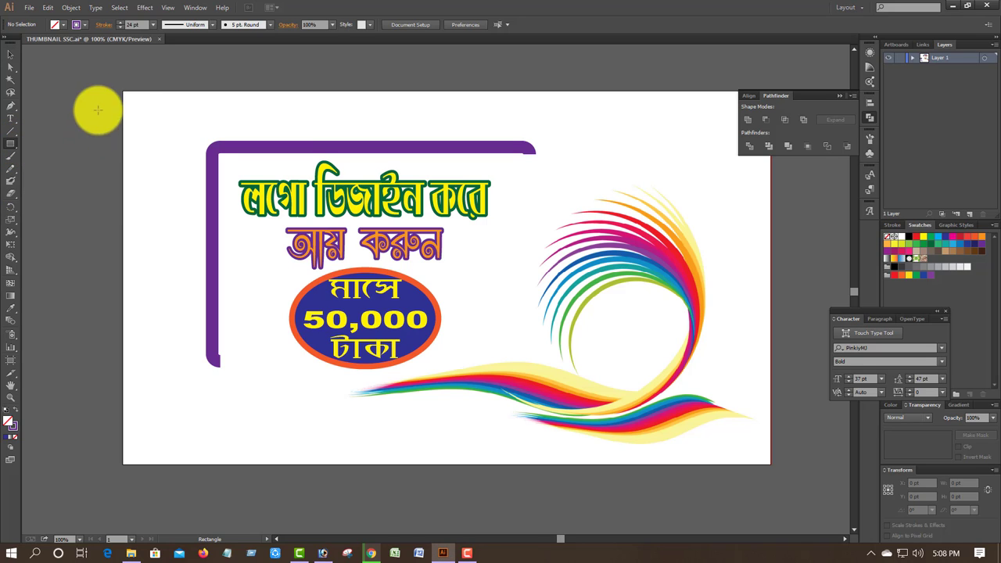
{"action": "mouse_move", "coordinate": [130, 100]}
{"action": "left_mouse_down"}
{"action": "mouse_move", "coordinate": [500, 380]}
{"action": "mouse_move", "coordinate": [722, 414]}
{"action": "mouse_move", "coordinate": [781, 466]}
{"action": "mouse_move", "coordinate": [772, 466]}
{"action": "left_mouse_up"}
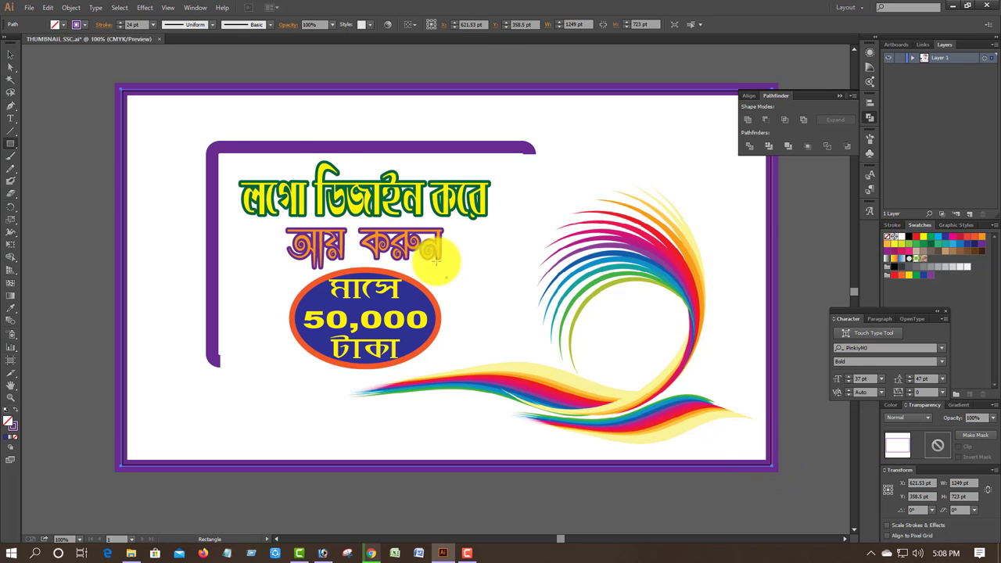
{"action": "left_click", "coordinate": [119, 29]}
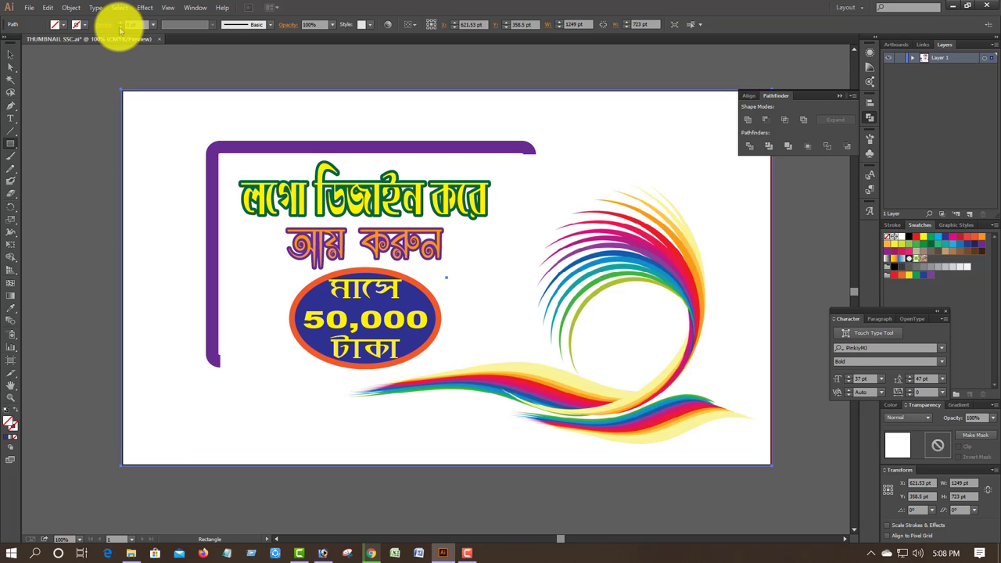
{"action": "left_click", "coordinate": [62, 24]}
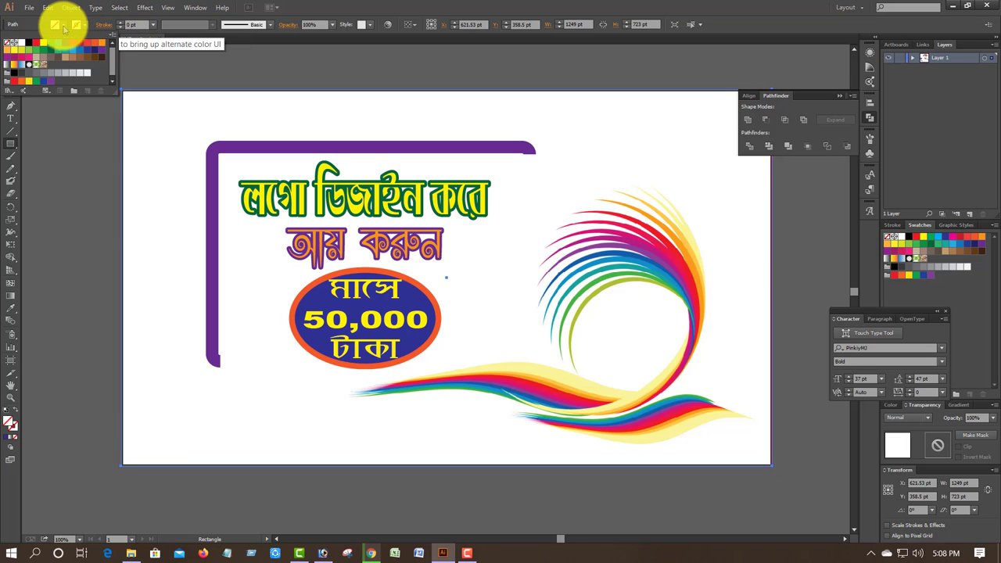
{"action": "left_click", "coordinate": [71, 75]}
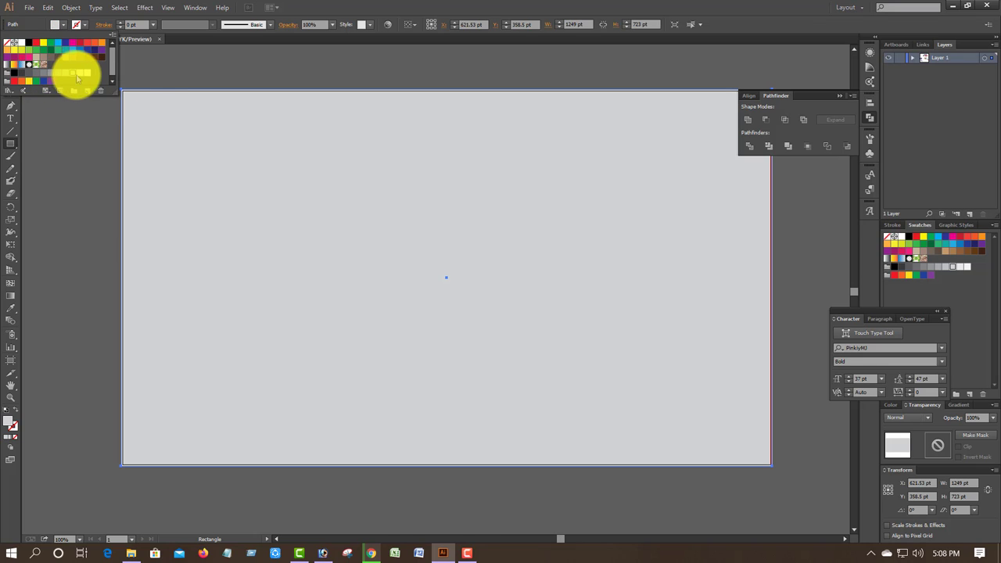
{"action": "left_click", "coordinate": [38, 139]}
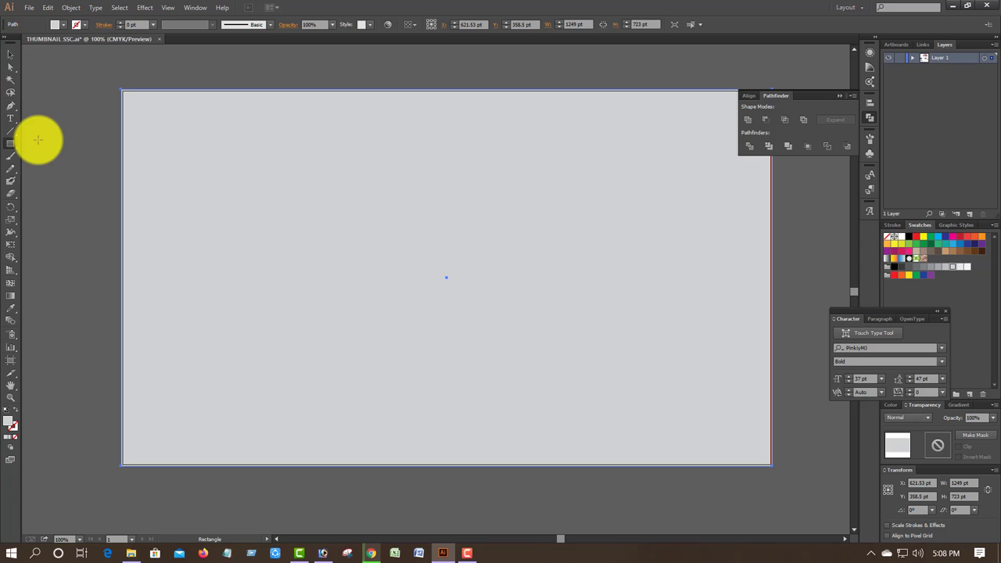
{"action": "left_click", "coordinate": [10, 55]}
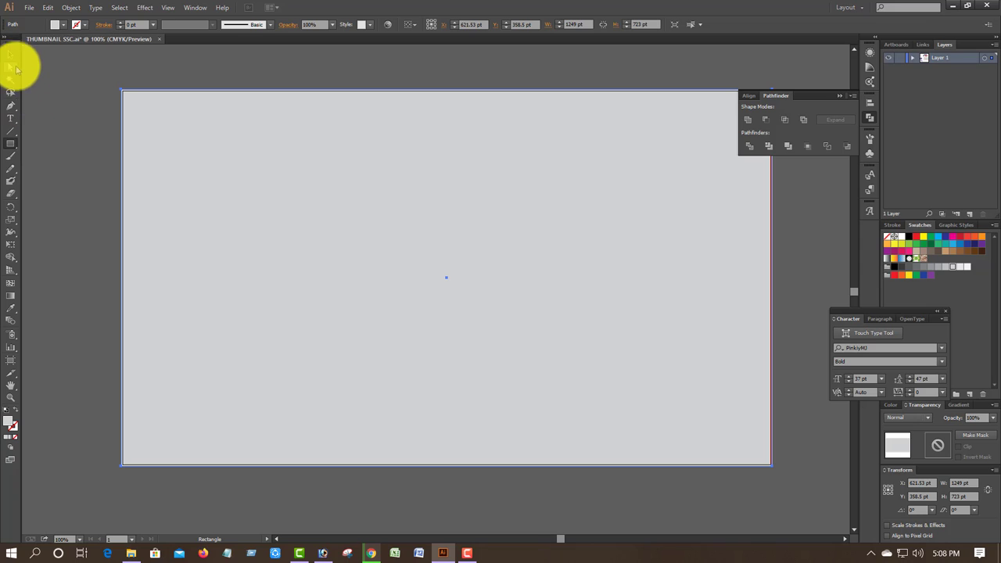
Send the grey rectangle to the back with Arrange > Send to Back.
{"action": "right_click", "coordinate": [137, 104]}
{"action": "mouse_move", "coordinate": [201, 261]}
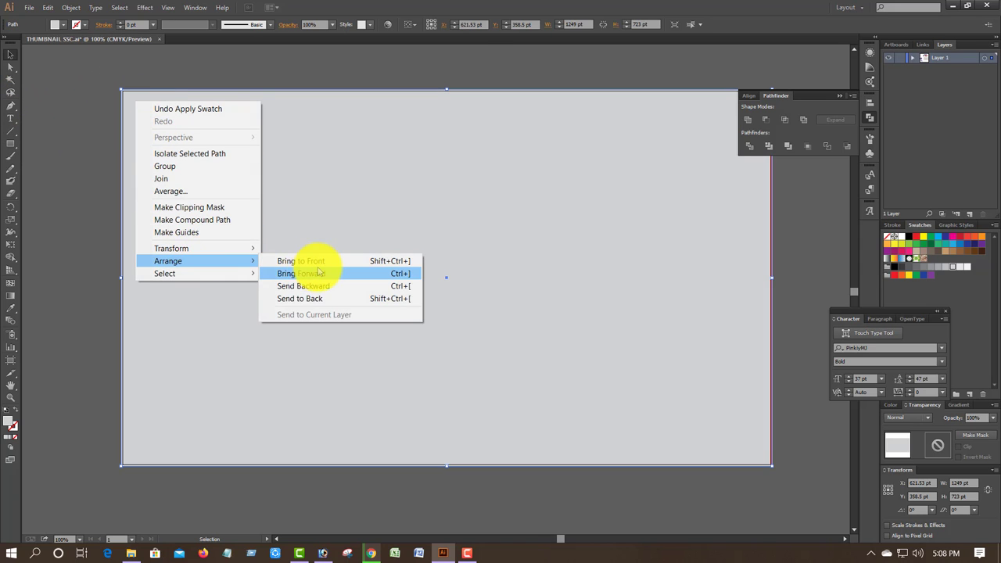
{"action": "left_click", "coordinate": [314, 299]}
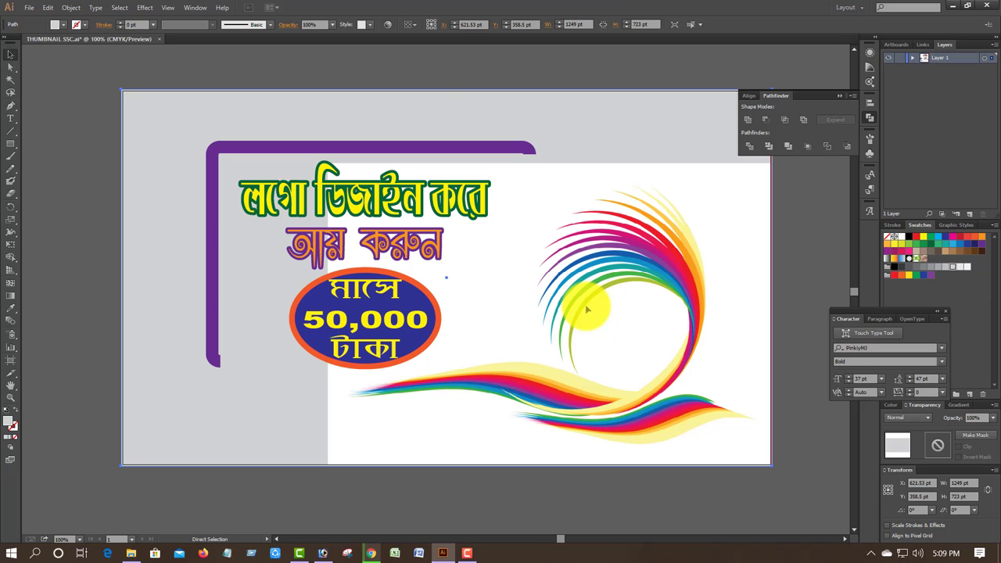
{"action": "left_click", "coordinate": [87, 92]}
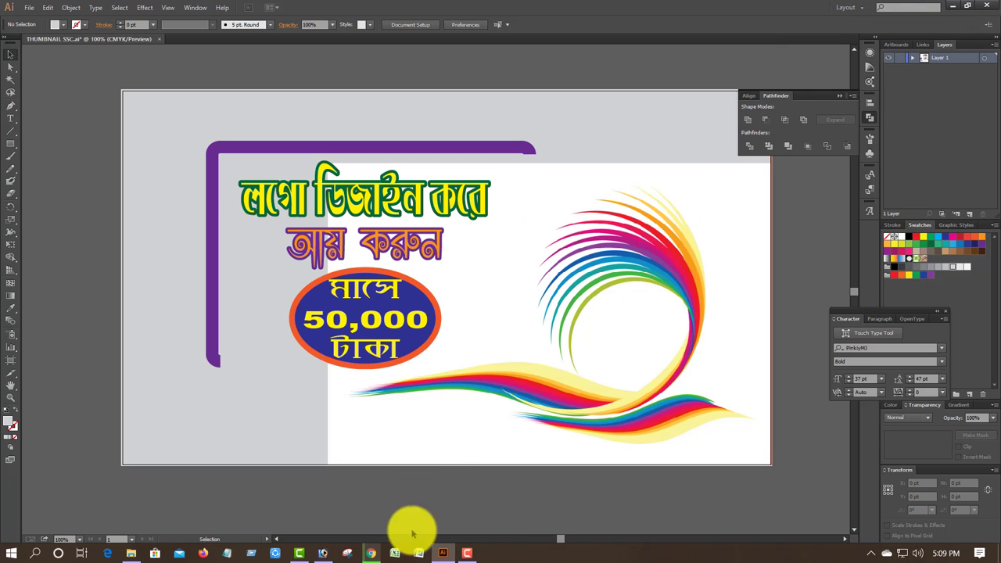
Open logo-design.png in Photoshop from the thumbnail folder and maximize its window.
{"action": "left_click", "coordinate": [324, 553]}
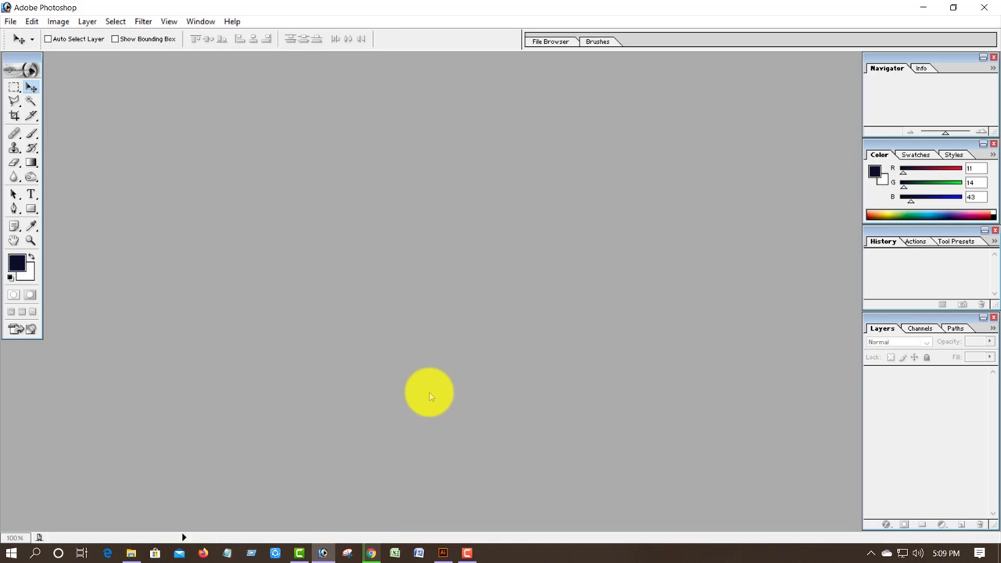
{"action": "left_click", "coordinate": [926, 9]}
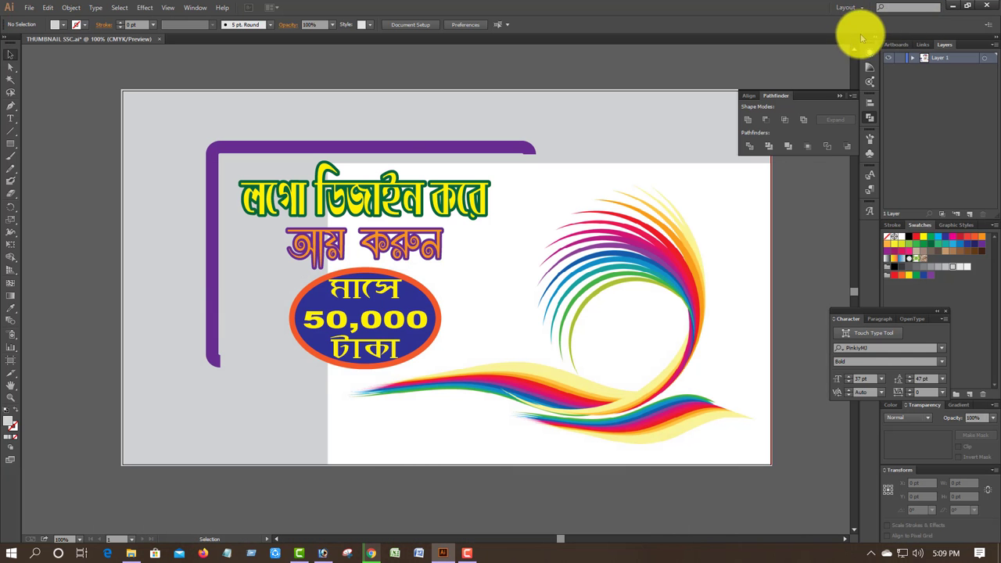
{"action": "left_click", "coordinate": [907, 8]}
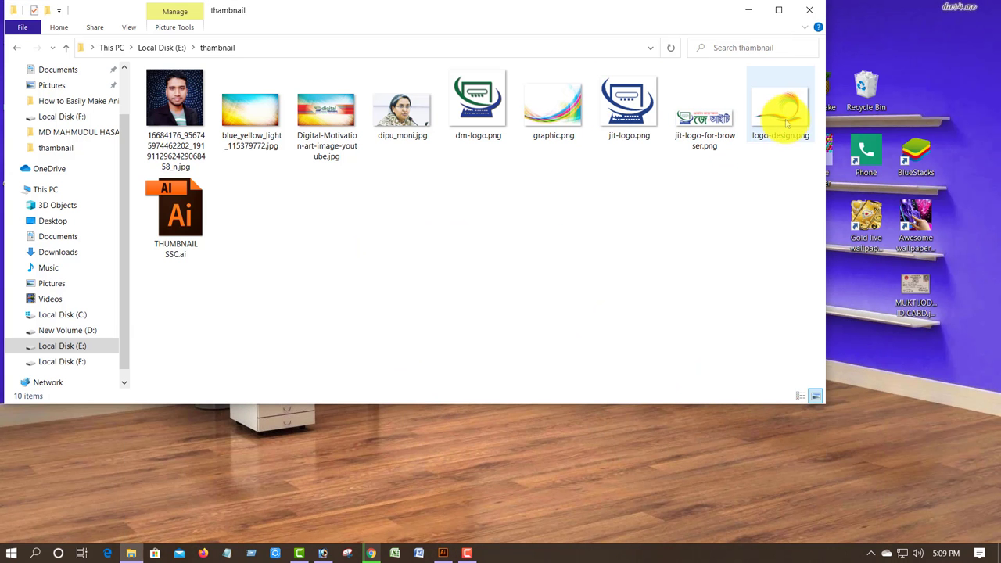
{"action": "left_click_drag", "start_coordinate": [780, 111], "coordinate": [398, 359]}
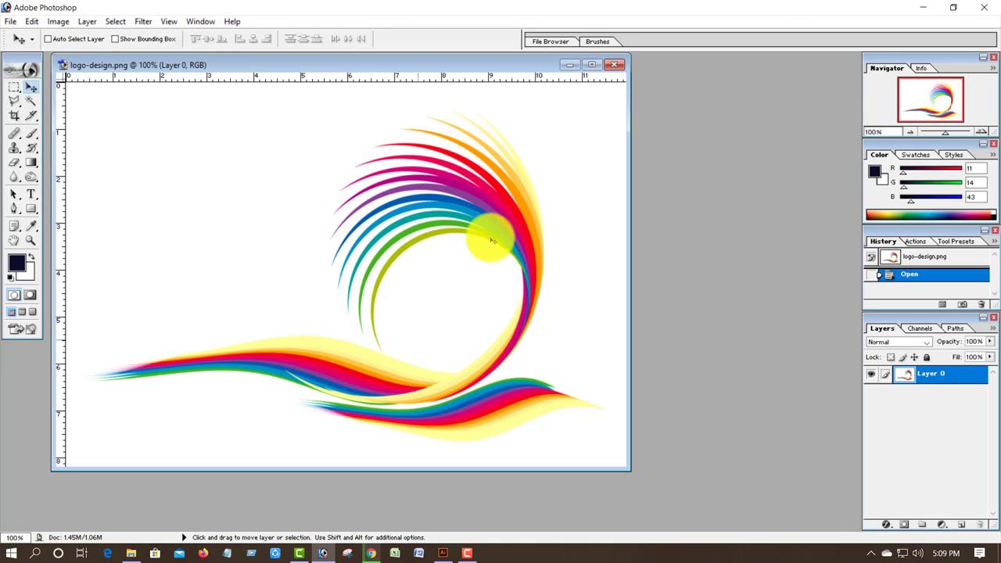
{"action": "double_click", "coordinate": [592, 66]}
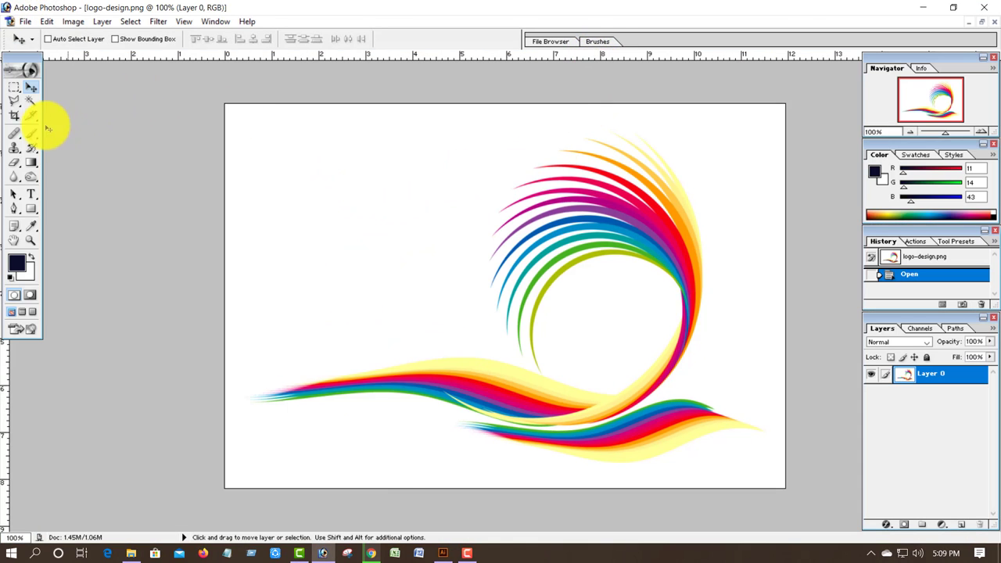
Paste the copied swoosh as Layer 1 and hide Layer 0.
{"action": "key", "text": "ctrl+a"}
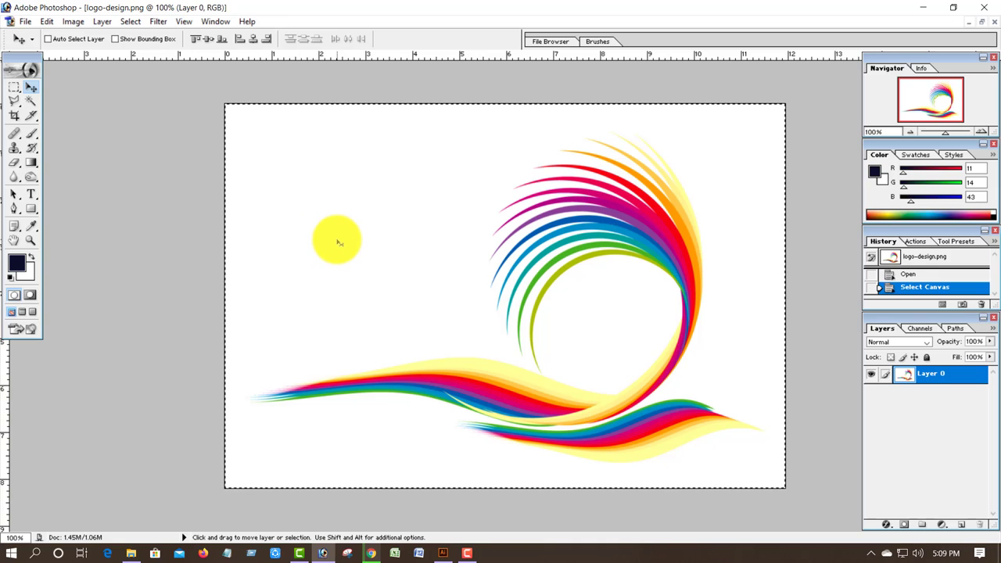
{"action": "key", "text": "ctrl+v"}
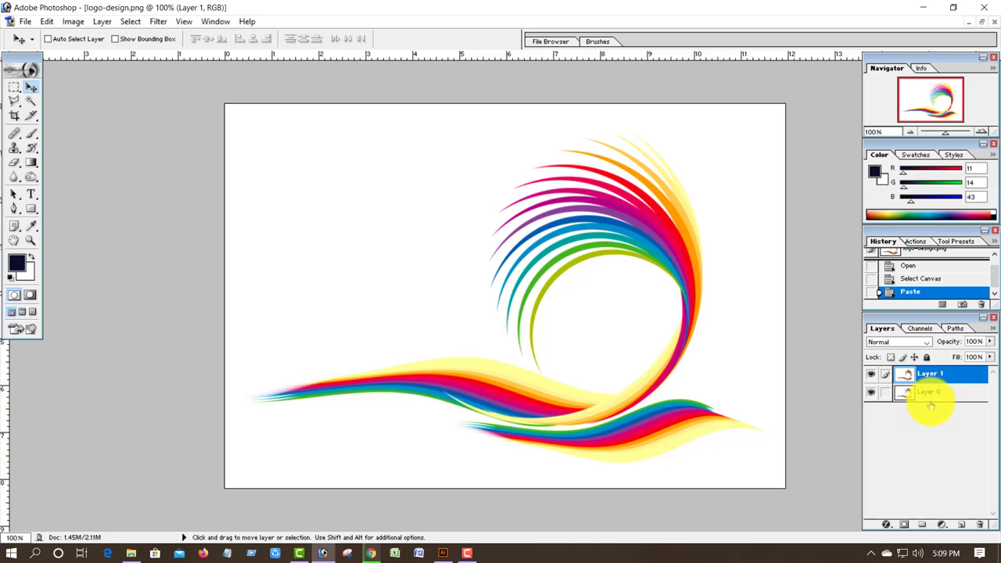
{"action": "left_click", "coordinate": [870, 397]}
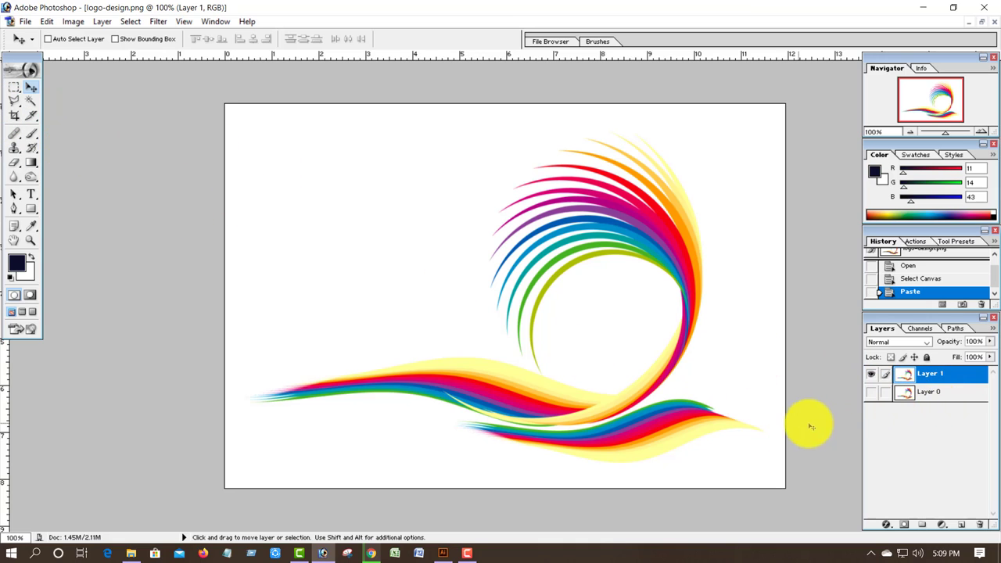
Magic-wand the white background around the swoosh and delete it.
{"action": "left_click", "coordinate": [31, 102]}
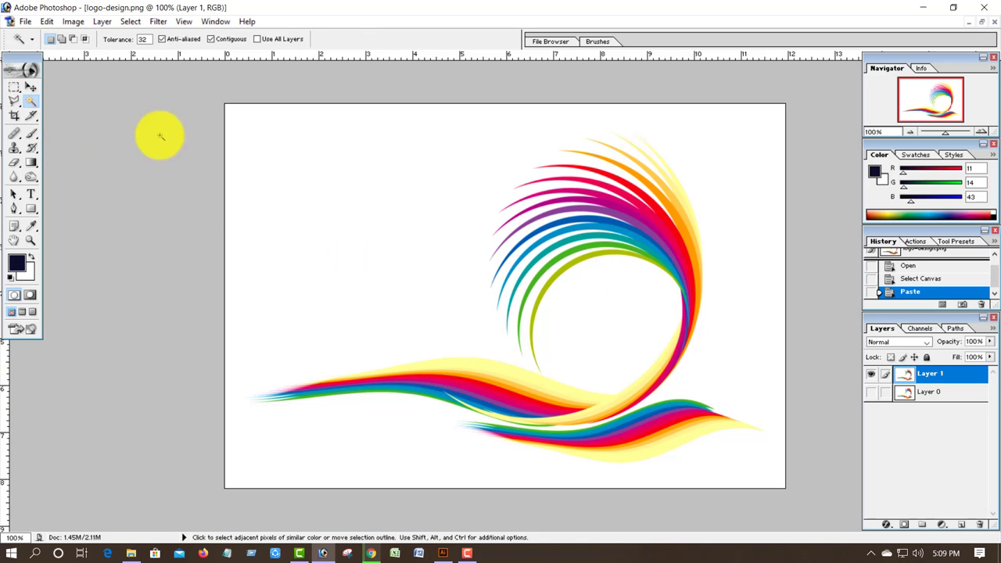
{"action": "left_click", "coordinate": [329, 192]}
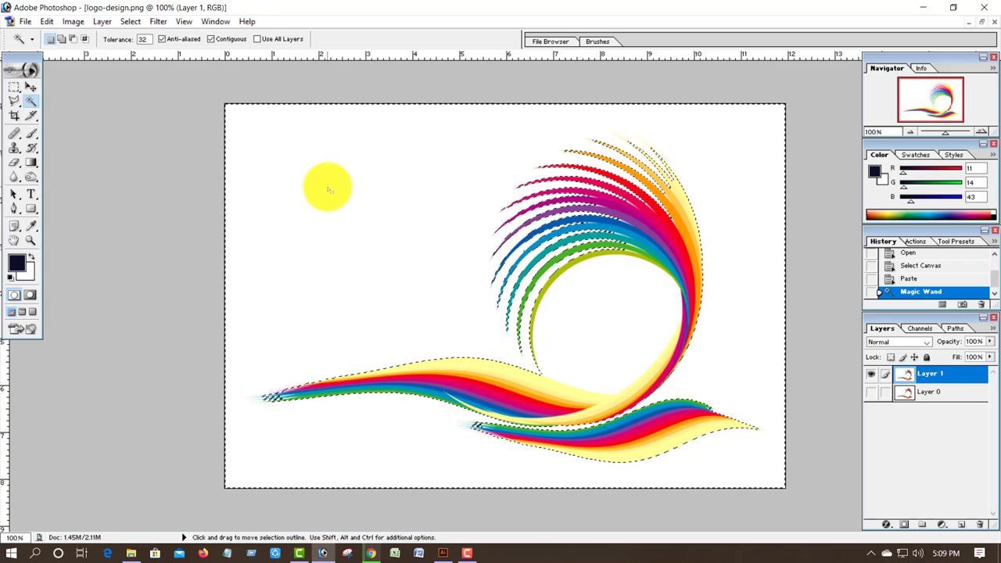
{"action": "key", "text": "Delete"}
{"action": "key", "text": "ctrl+d"}
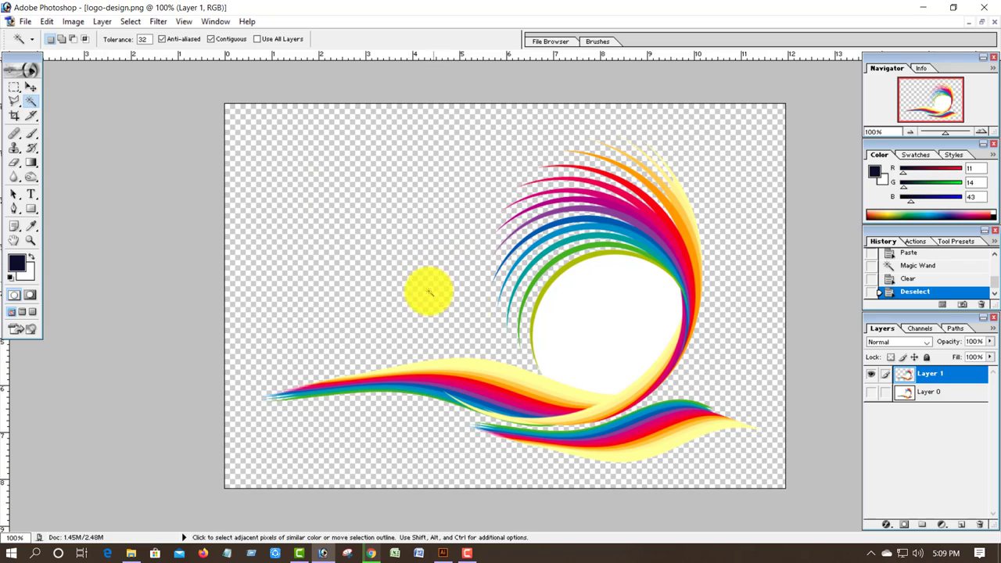
Delete the white circle inside the swirl and begin Save As.
{"action": "left_click", "coordinate": [592, 325]}
{"action": "key", "text": "Delete"}
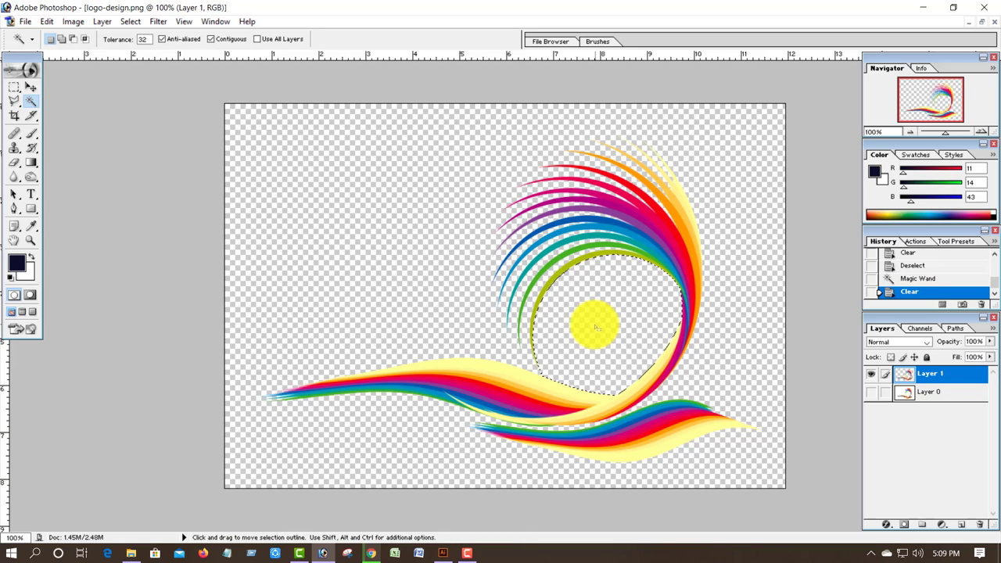
{"action": "left_click", "coordinate": [374, 214]}
{"action": "key", "text": "ctrl+d"}
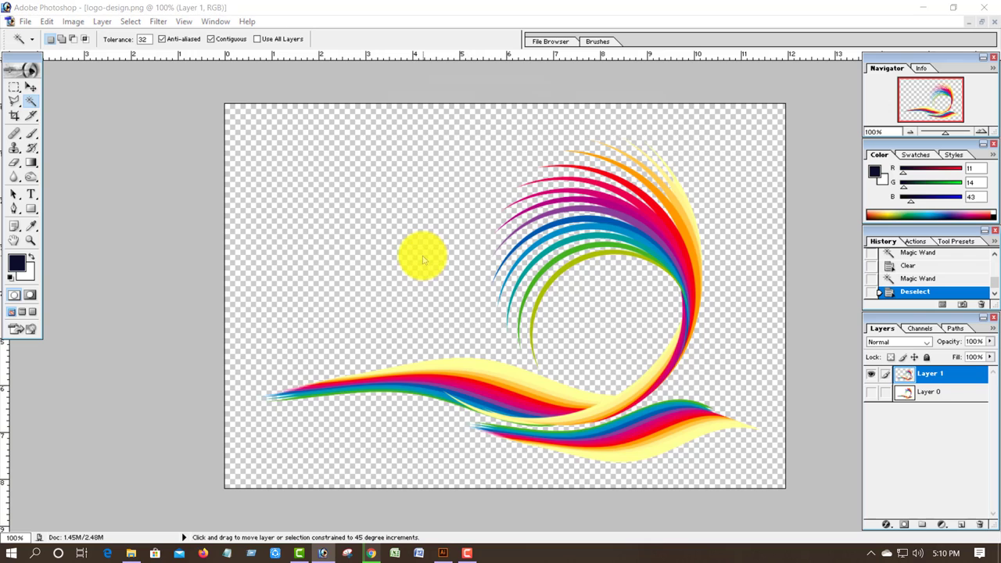
{"action": "key", "text": "ctrl+shift+s"}
Save the image as PNG over logo-design.png, accepting replace and PNG options.
{"action": "left_click", "coordinate": [563, 301]}
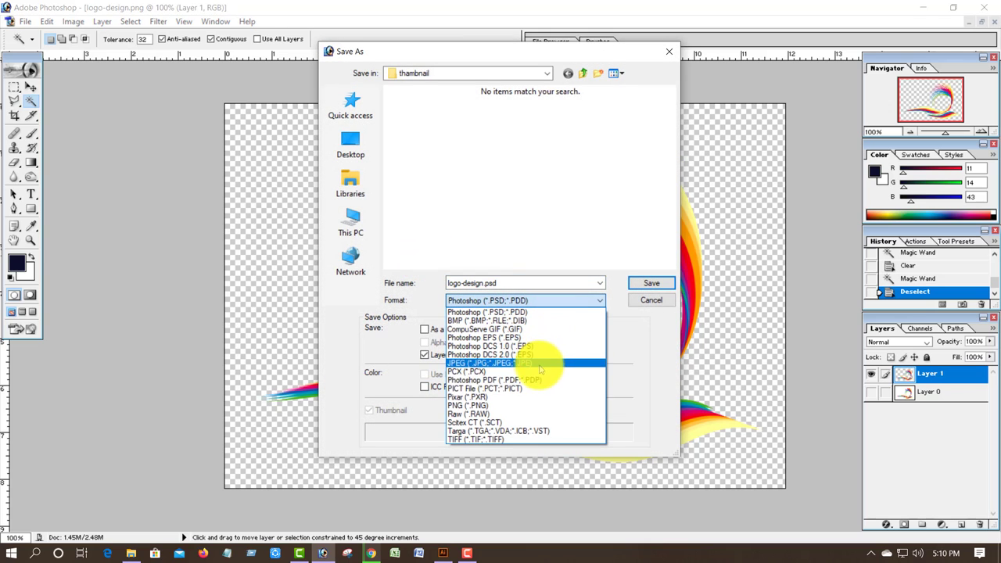
{"action": "left_click", "coordinate": [521, 407]}
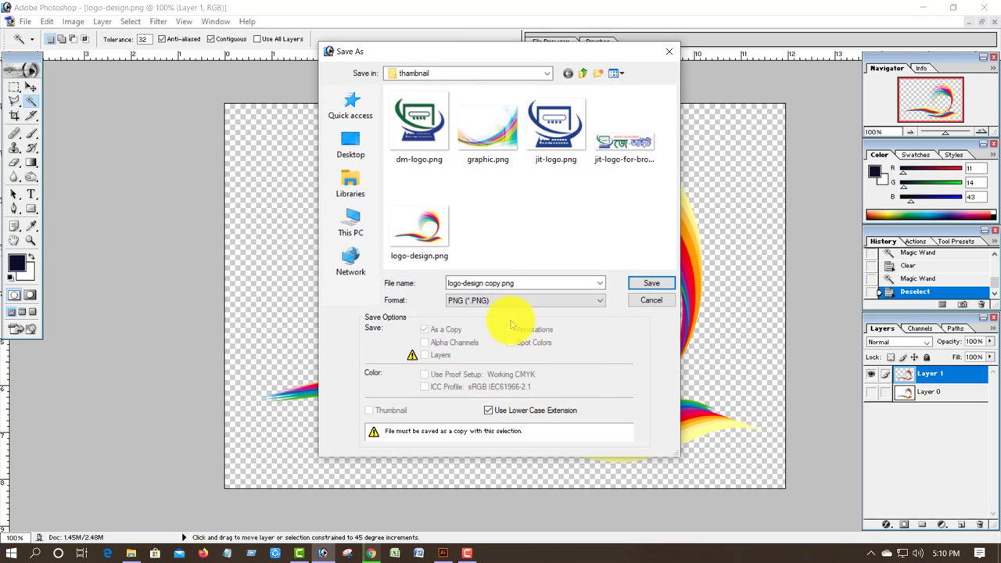
{"action": "left_click", "coordinate": [422, 228]}
{"action": "left_click", "coordinate": [652, 284]}
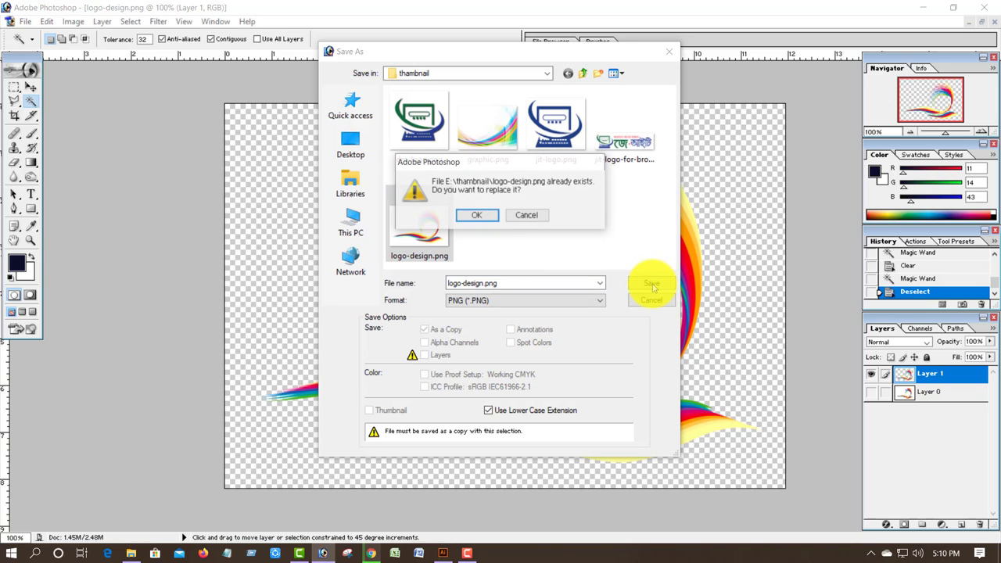
{"action": "left_click", "coordinate": [458, 215]}
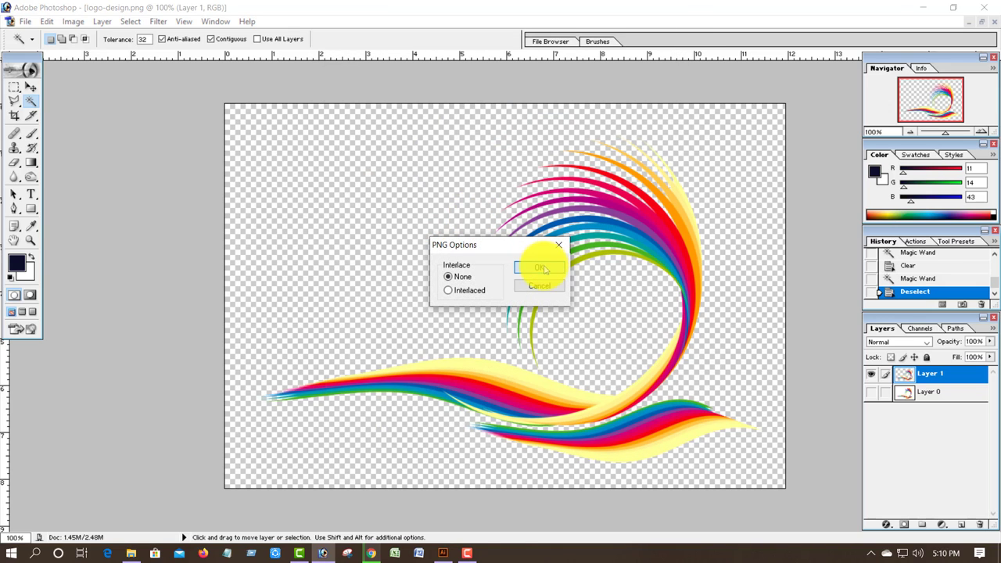
{"action": "left_click", "coordinate": [543, 269]}
Return to Illustrator, accept updating the modified swoosh link, and show THUMBNAIL SSC.ai.
{"action": "left_click", "coordinate": [918, 14]}
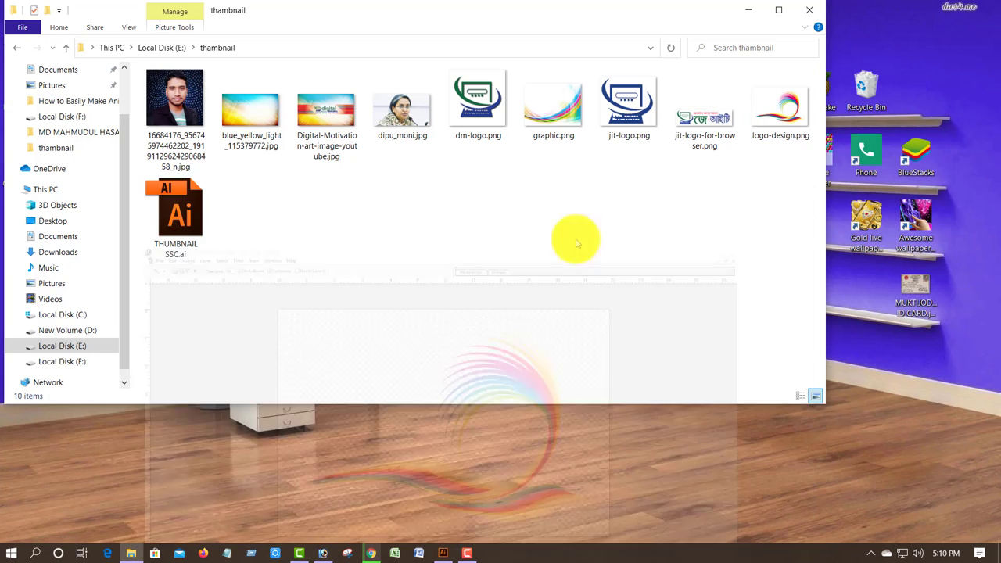
{"action": "left_click", "coordinate": [435, 553]}
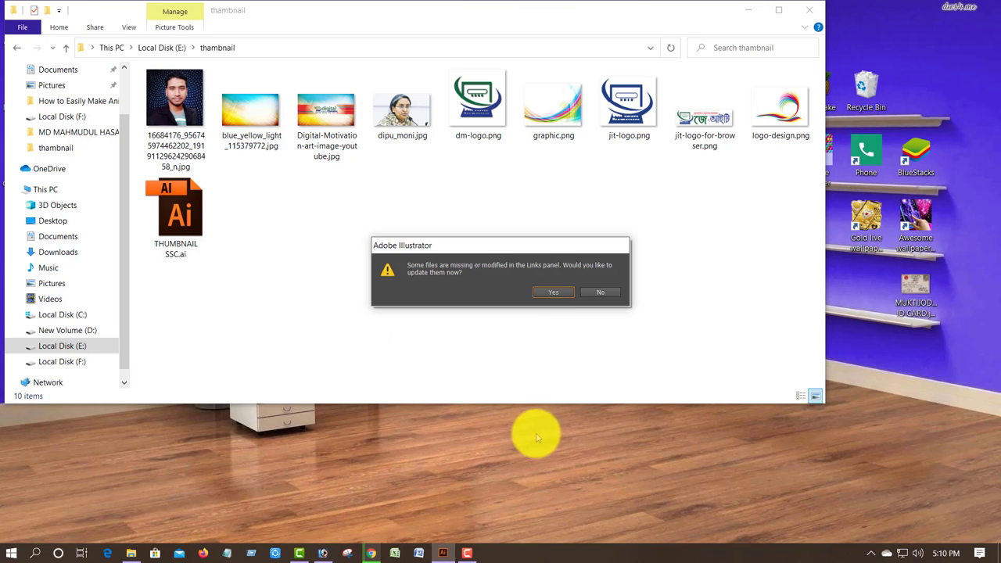
{"action": "left_click", "coordinate": [557, 296]}
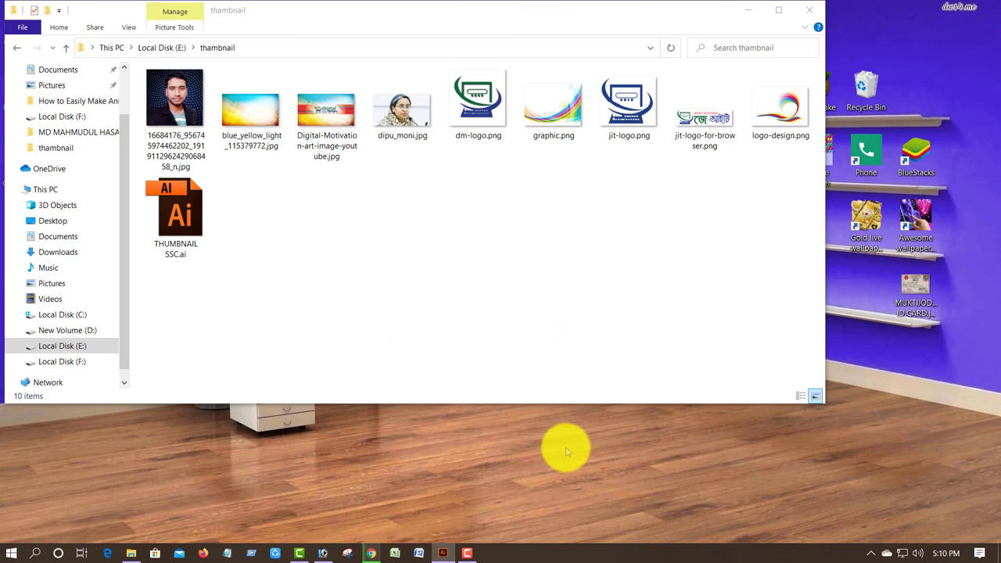
{"action": "left_click", "coordinate": [443, 553]}
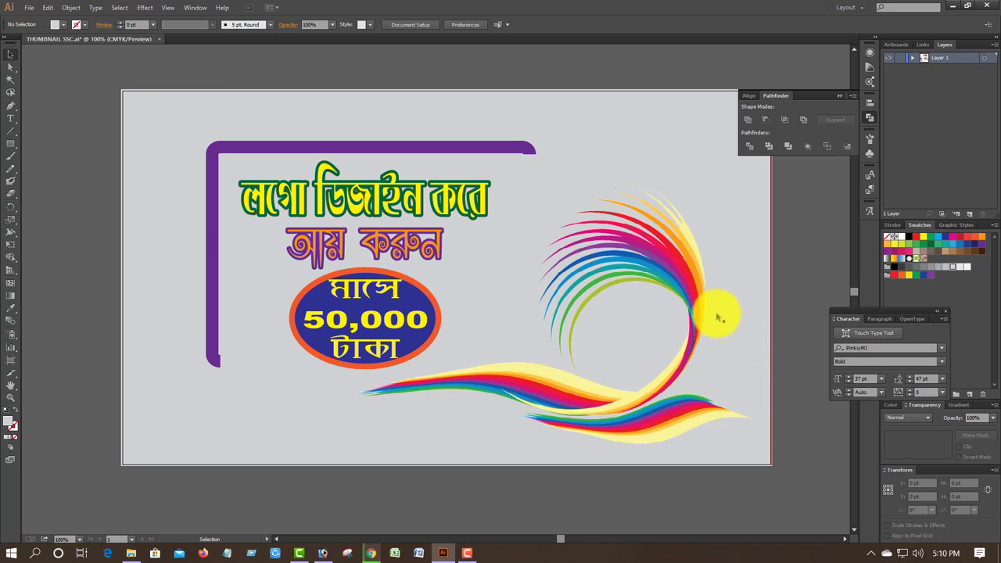
Select the text inside the blue oval.
{"action": "left_click", "coordinate": [669, 274]}
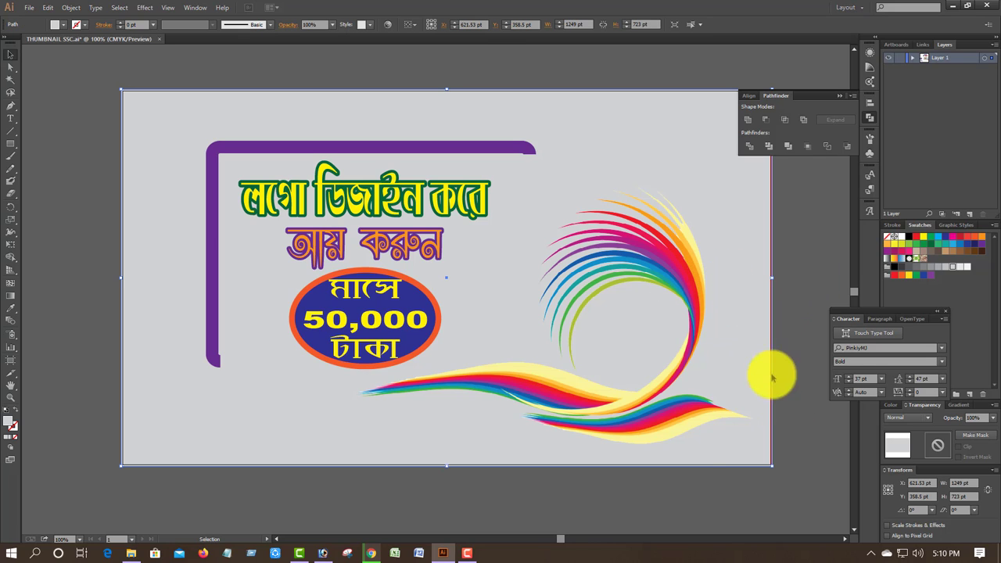
{"action": "left_click", "coordinate": [598, 509]}
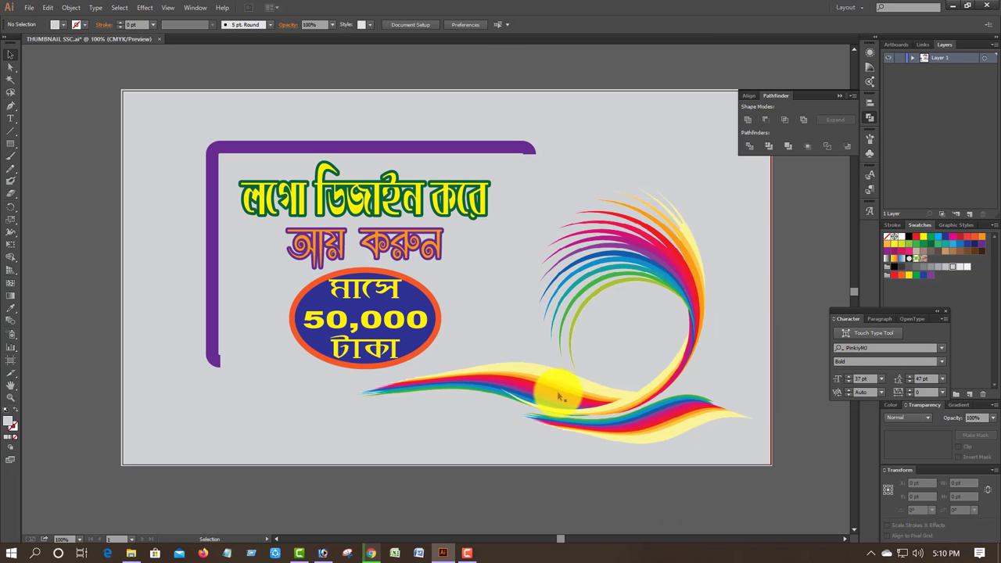
{"action": "scroll", "coordinate": [567, 388], "scroll_direction": "up", "scroll_amount": 1}
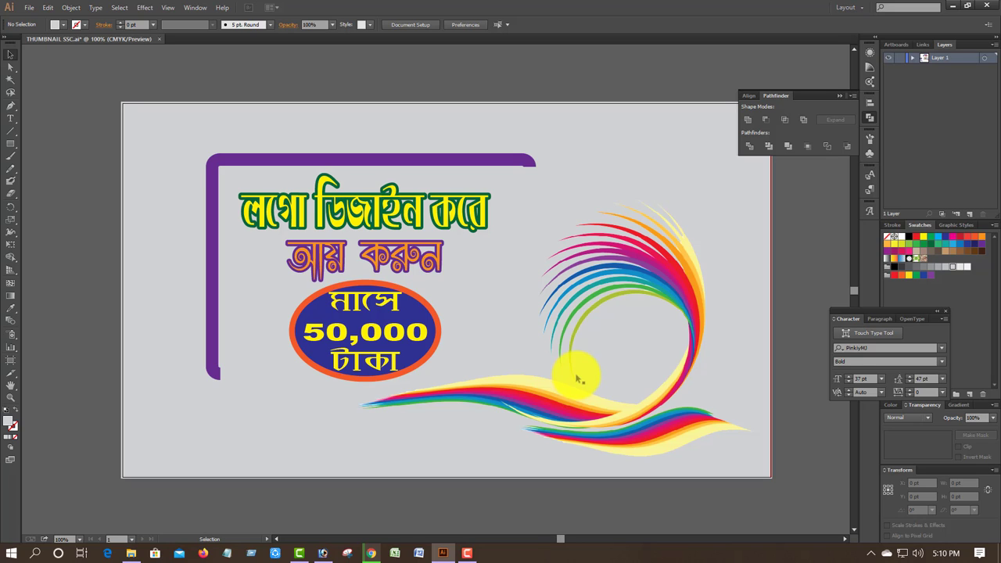
{"action": "left_click", "coordinate": [388, 305]}
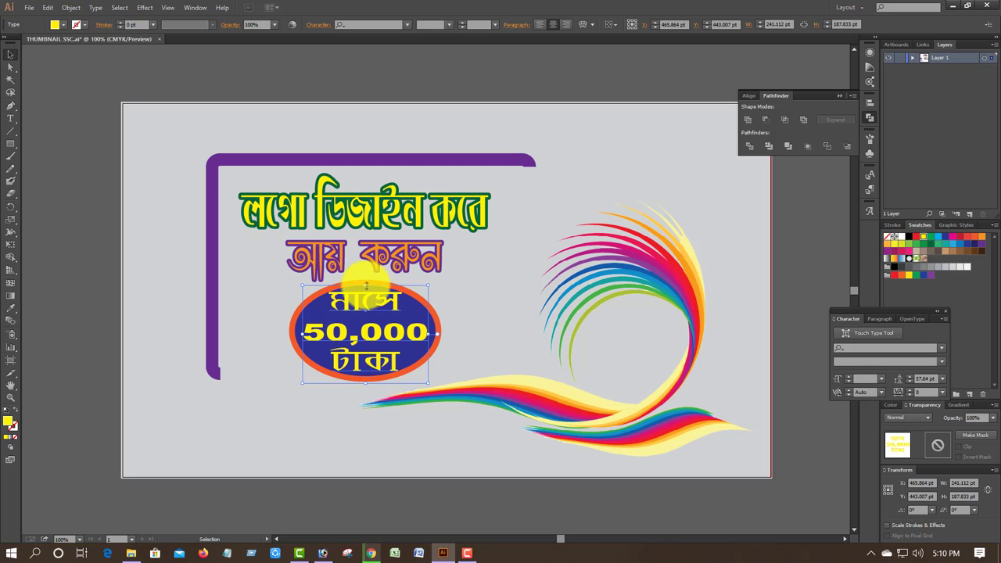
Shrink the oval text twice from its top handle and move it up slightly.
{"action": "mouse_move", "coordinate": [367, 286]}
{"action": "left_mouse_down"}
{"action": "mouse_move", "coordinate": [351, 290]}
{"action": "mouse_move", "coordinate": [367, 290]}
{"action": "left_mouse_up"}
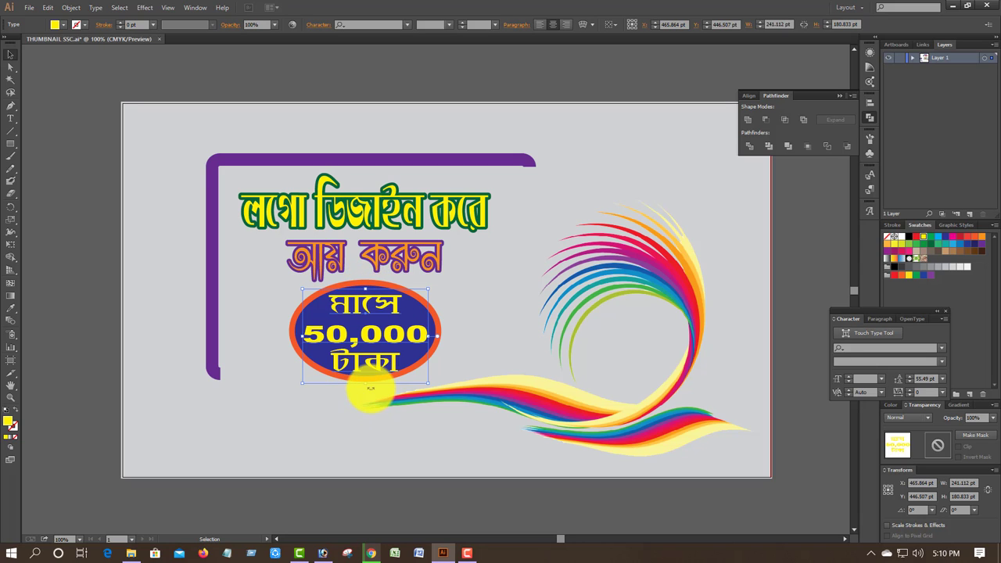
{"action": "left_click_drag", "start_coordinate": [366, 382], "coordinate": [365, 376]}
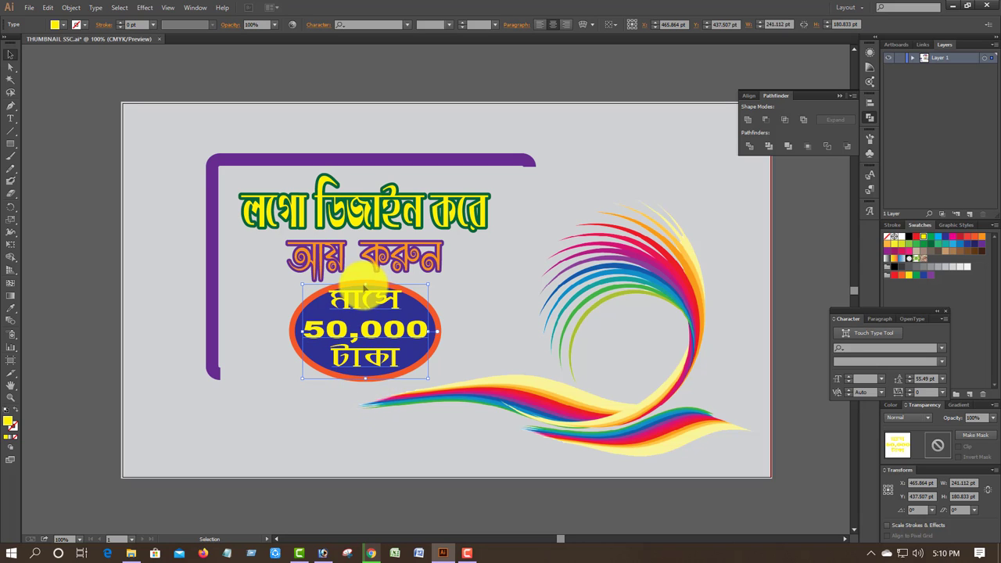
{"action": "left_click_drag", "start_coordinate": [365, 284], "coordinate": [365, 287]}
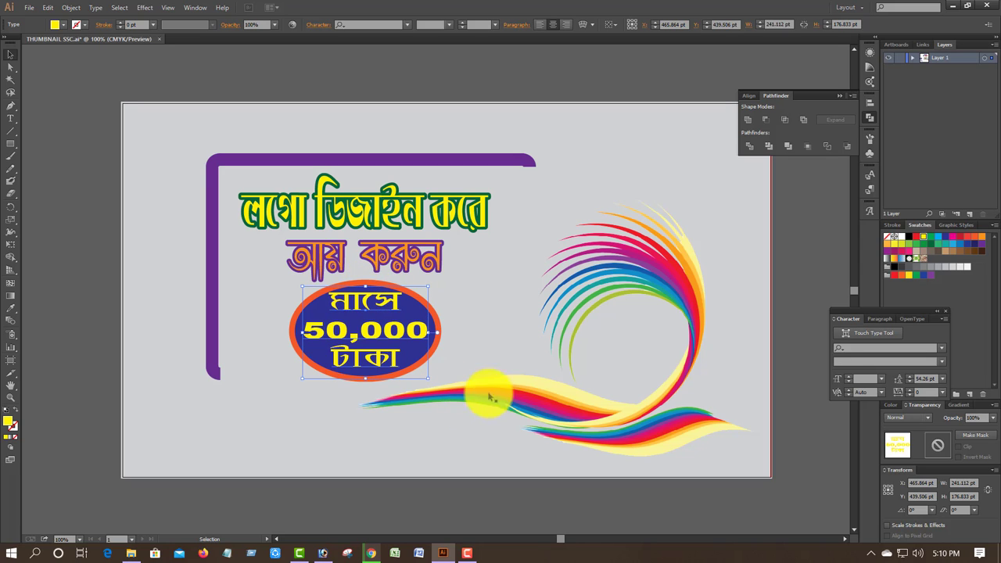
{"action": "left_click", "coordinate": [78, 40]}
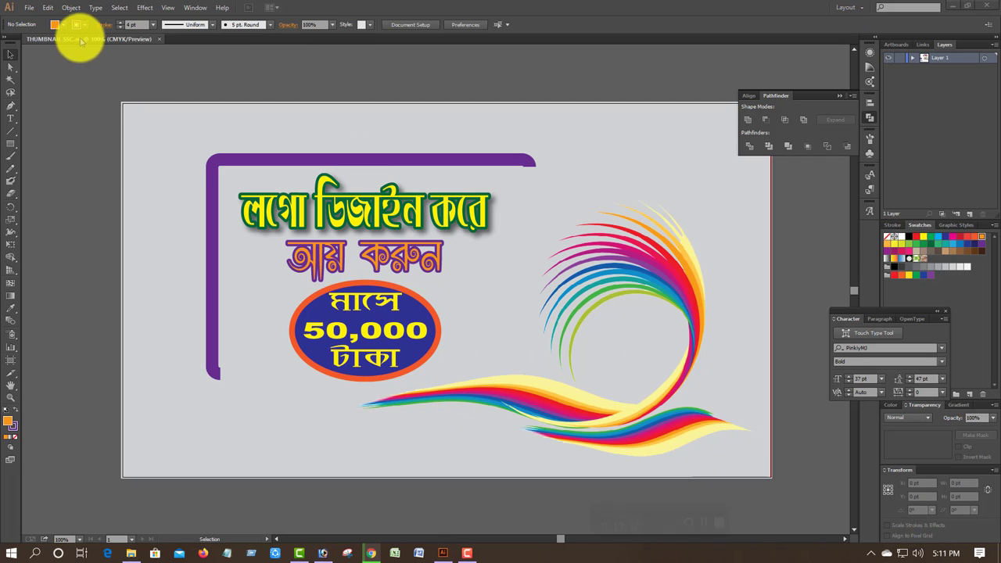
Select the আয় করুন text group, undoing an accidental background rectangle move.
{"action": "left_click", "coordinate": [291, 263]}
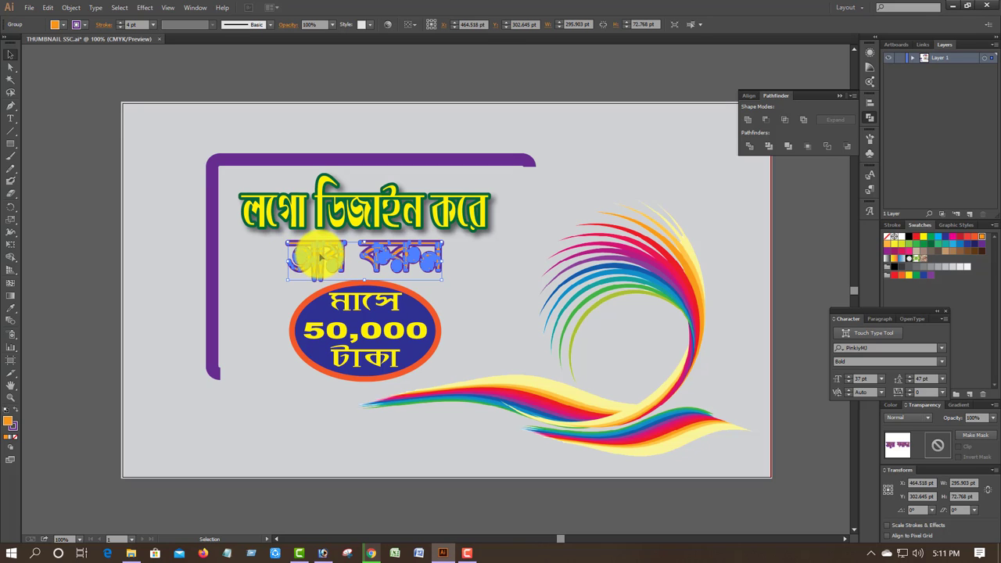
{"action": "left_click", "coordinate": [62, 24]}
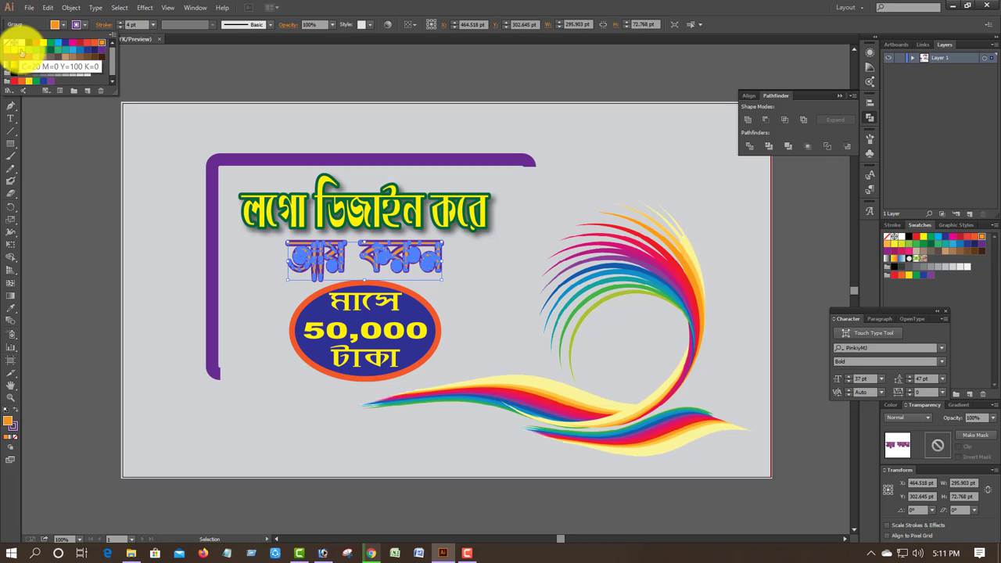
{"action": "left_click", "coordinate": [78, 208]}
{"action": "left_click", "coordinate": [78, 208]}
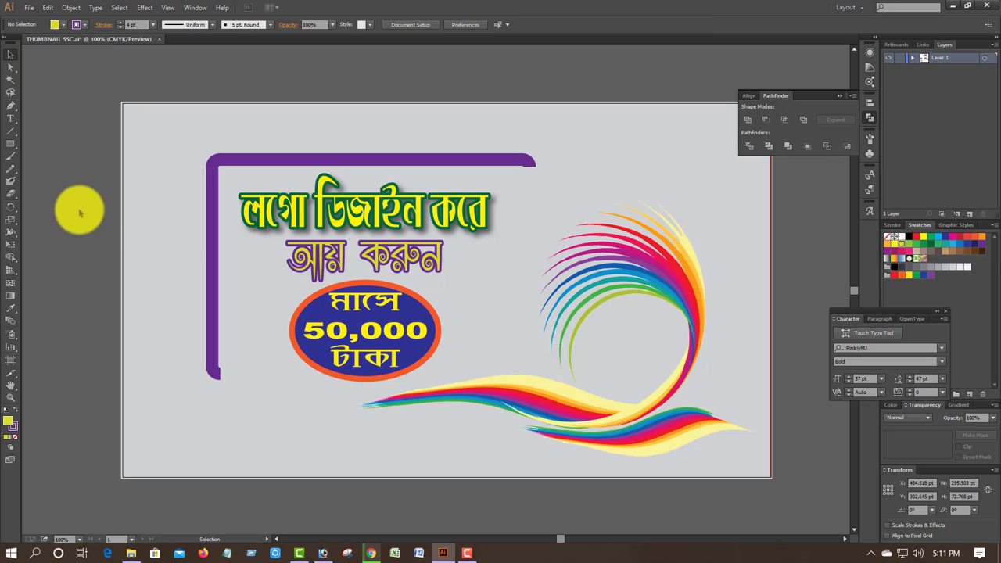
{"action": "left_click_drag", "start_coordinate": [266, 249], "coordinate": [260, 273]}
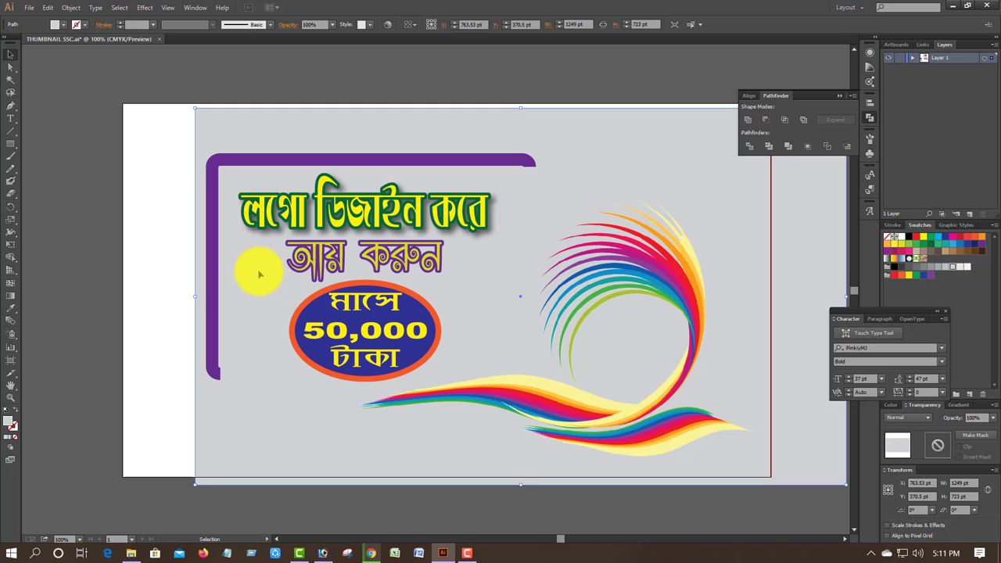
{"action": "key", "text": "ctrl+z"}
{"action": "left_click", "coordinate": [297, 258]}
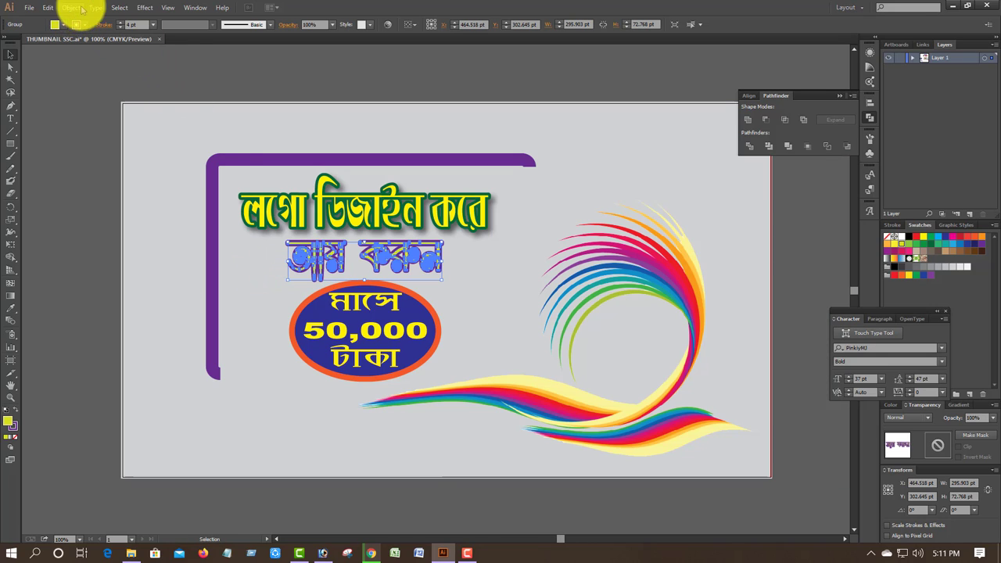
Give the 'আয় করুন' line a 75% Multiply drop shadow: X 3 pt, Y 5 pt, blur 3 pt.
{"action": "left_click", "coordinate": [143, 9]}
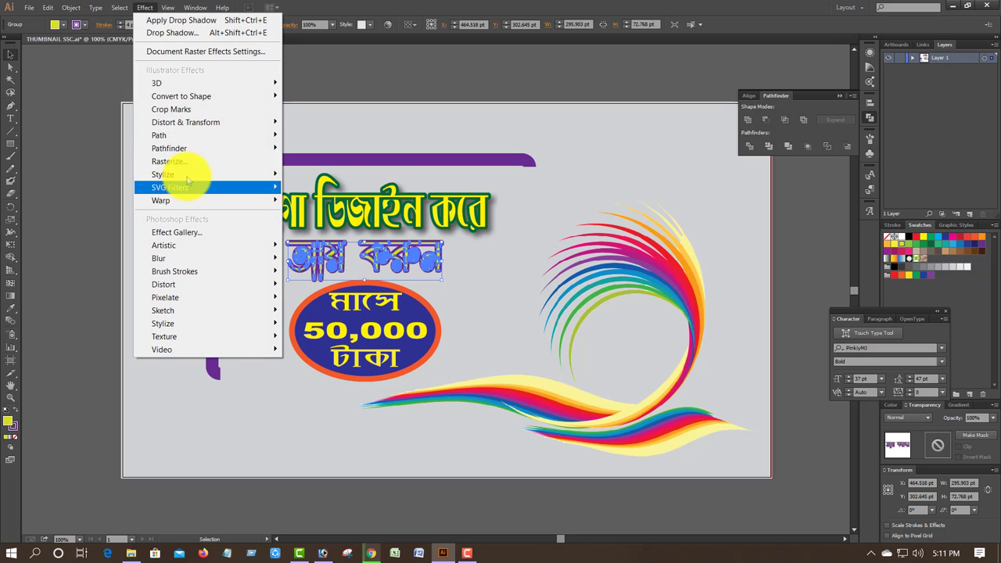
{"action": "mouse_move", "coordinate": [188, 175]}
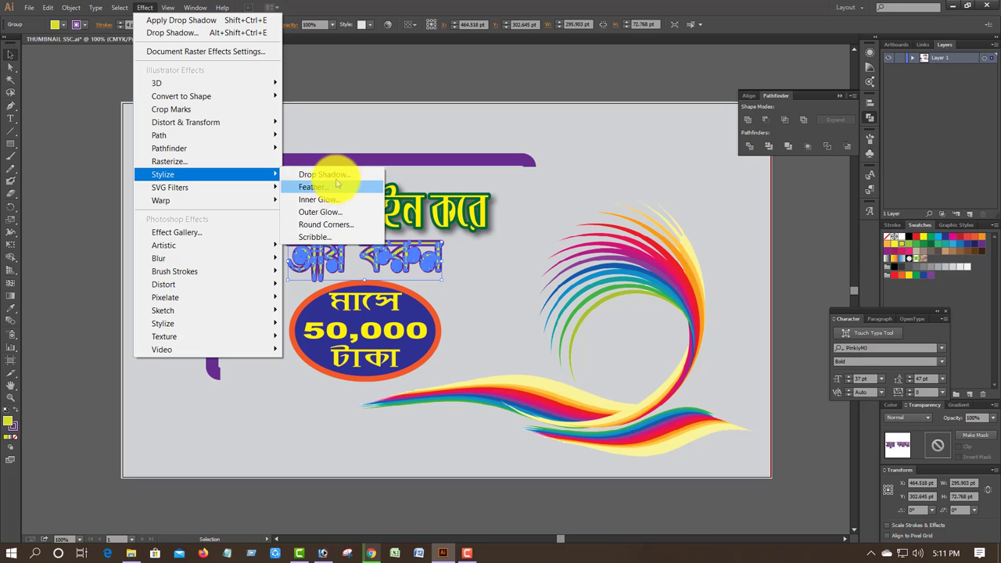
{"action": "left_click", "coordinate": [321, 174]}
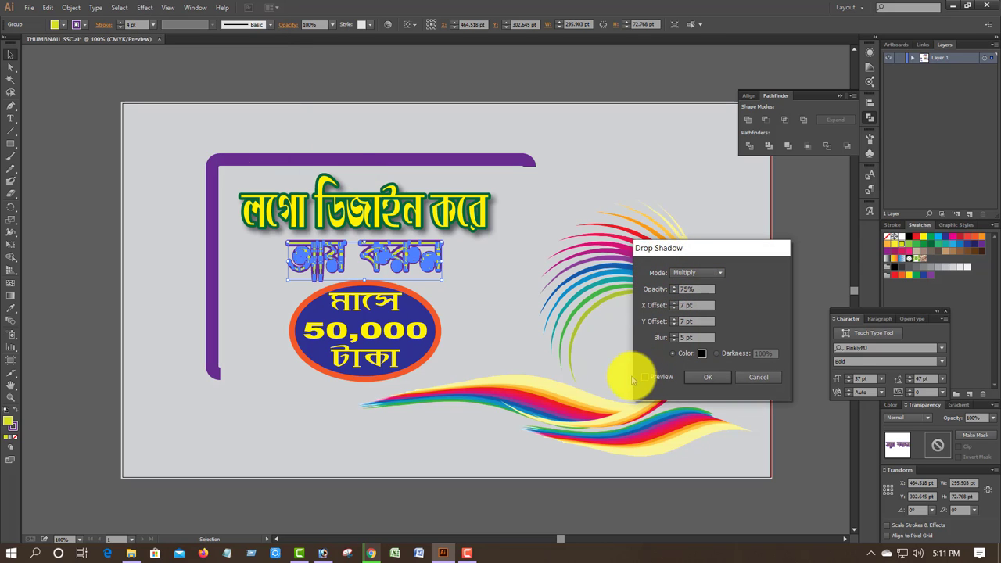
{"action": "left_click", "coordinate": [645, 376]}
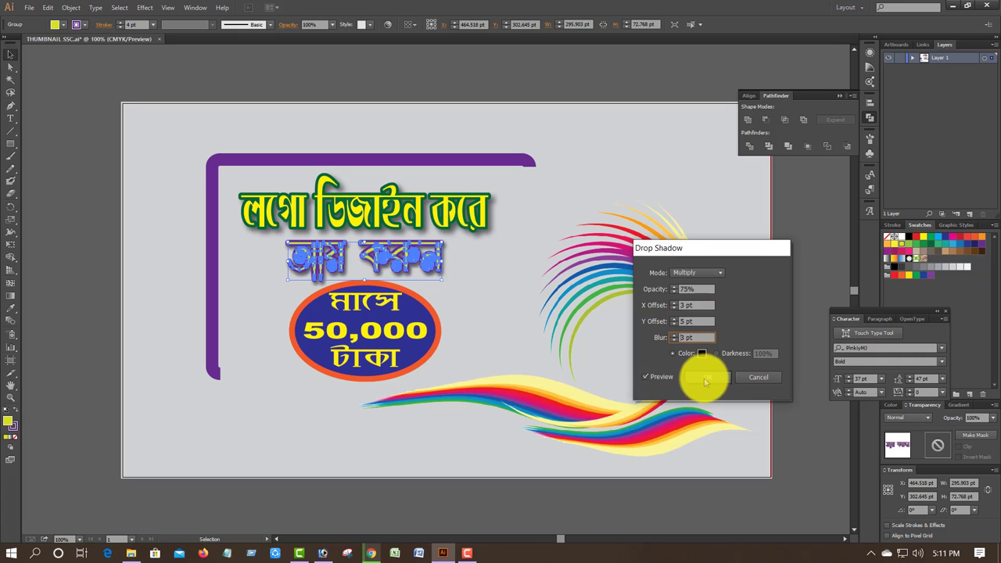
{"action": "left_click", "coordinate": [707, 377]}
{"action": "left_click", "coordinate": [77, 158]}
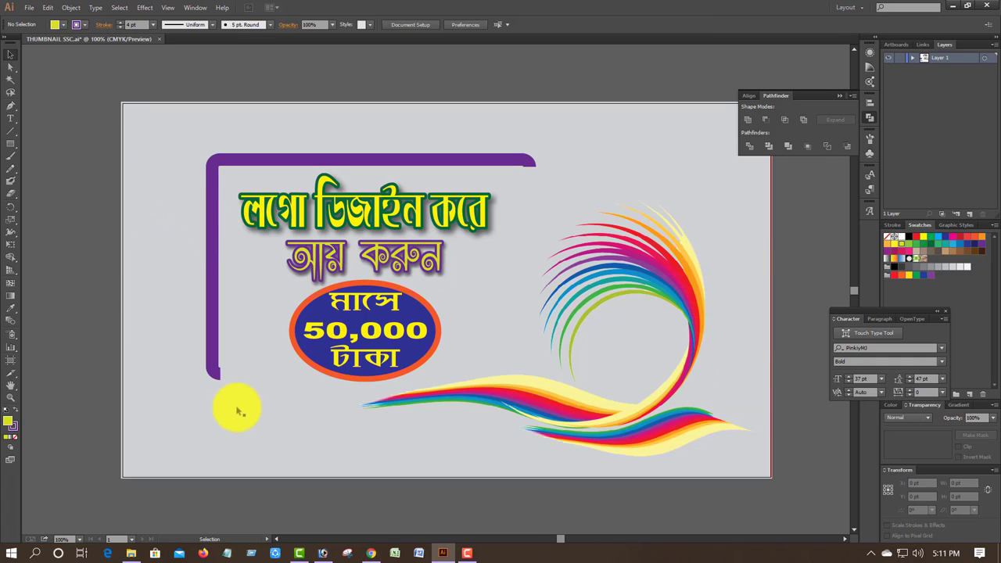
{"action": "left_click", "coordinate": [372, 330]}
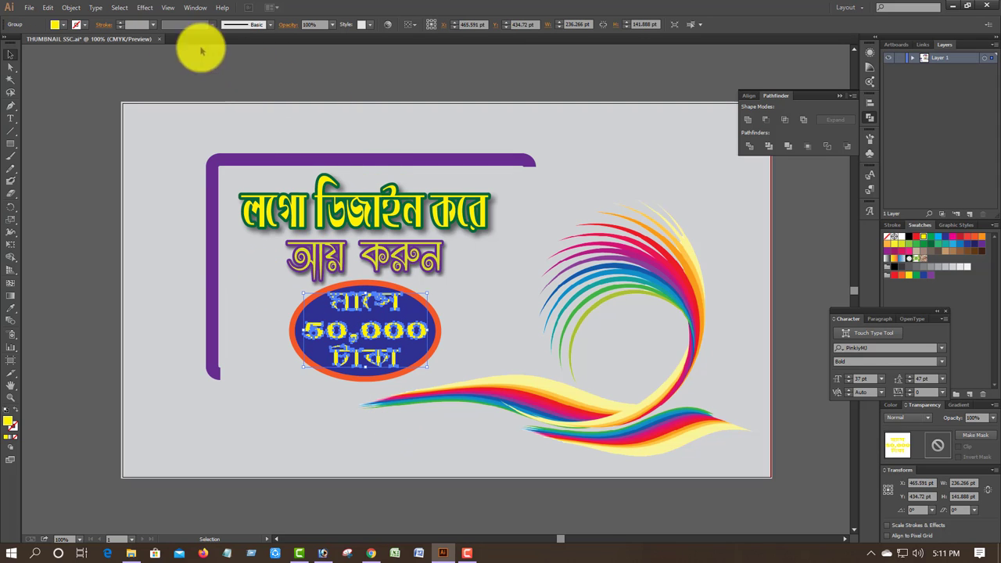
Select only the blue ellipse and apply the same 75% drop shadow (3 pt, 5 pt, 3 pt blur).
{"action": "left_click", "coordinate": [71, 8]}
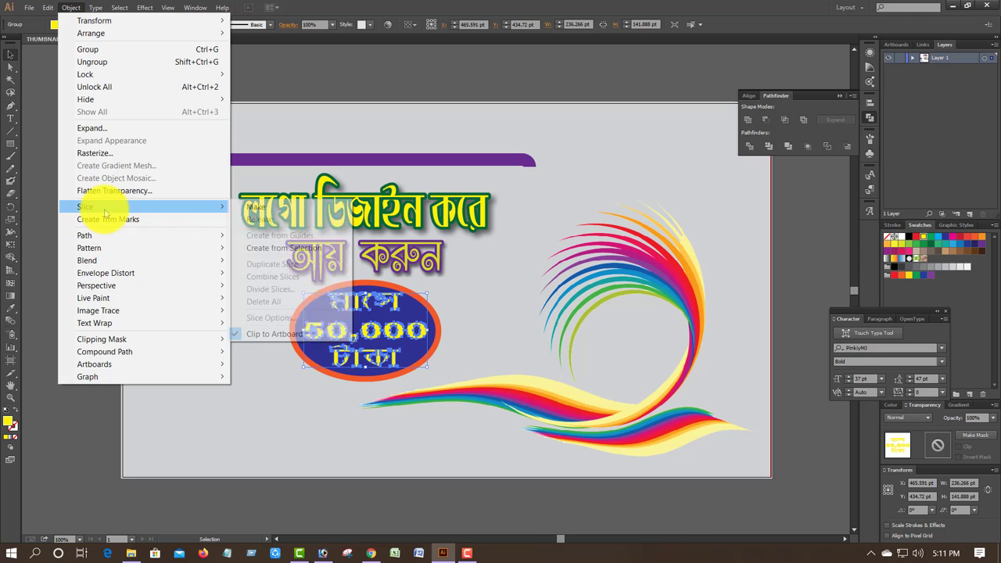
{"action": "left_click", "coordinate": [356, 388]}
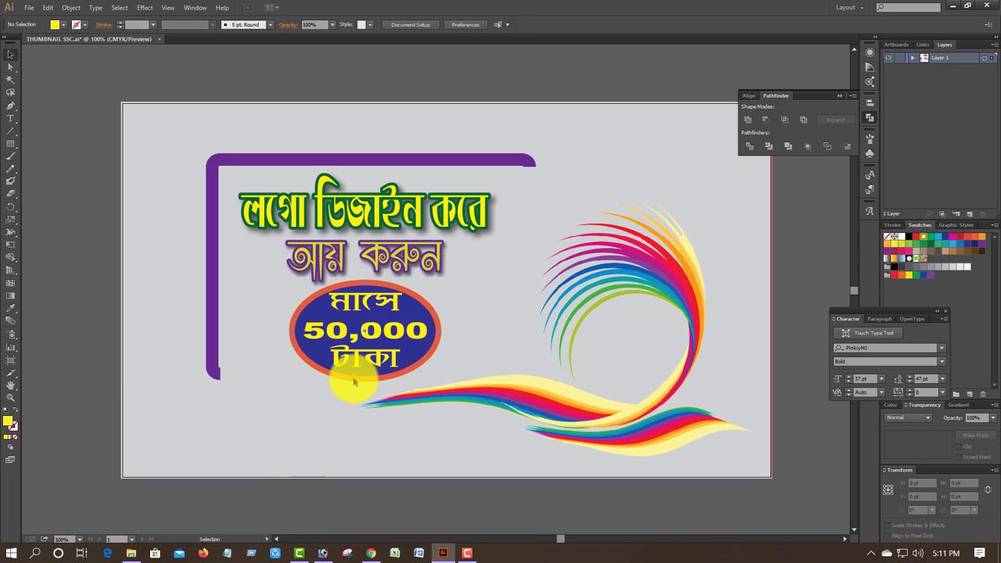
{"action": "left_click", "coordinate": [358, 376]}
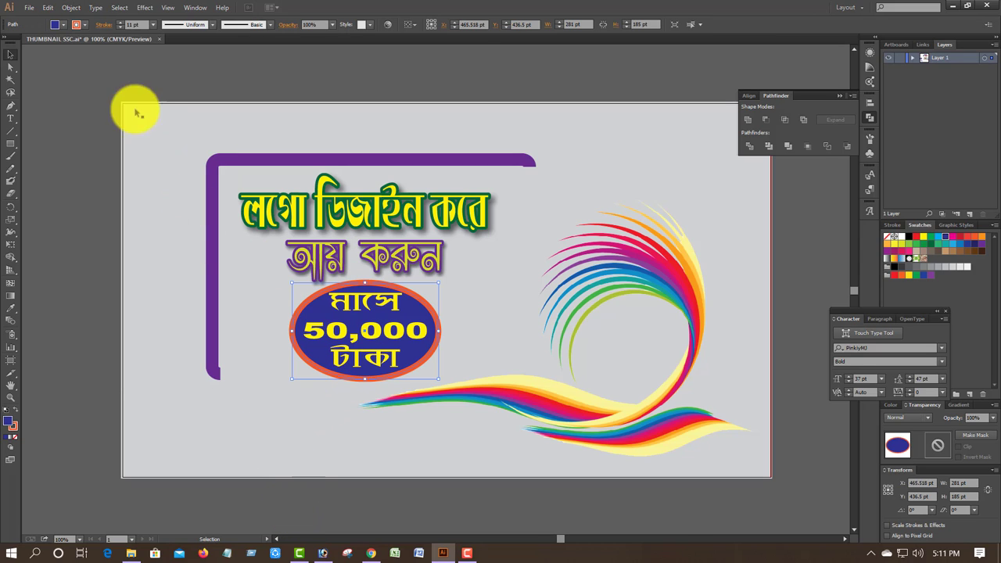
{"action": "left_click", "coordinate": [146, 8]}
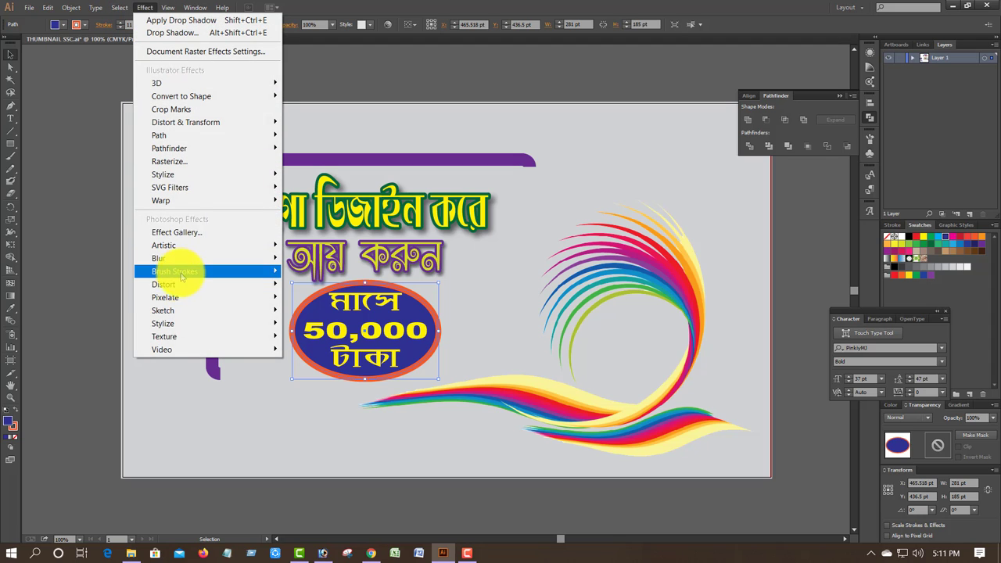
{"action": "mouse_move", "coordinate": [183, 179]}
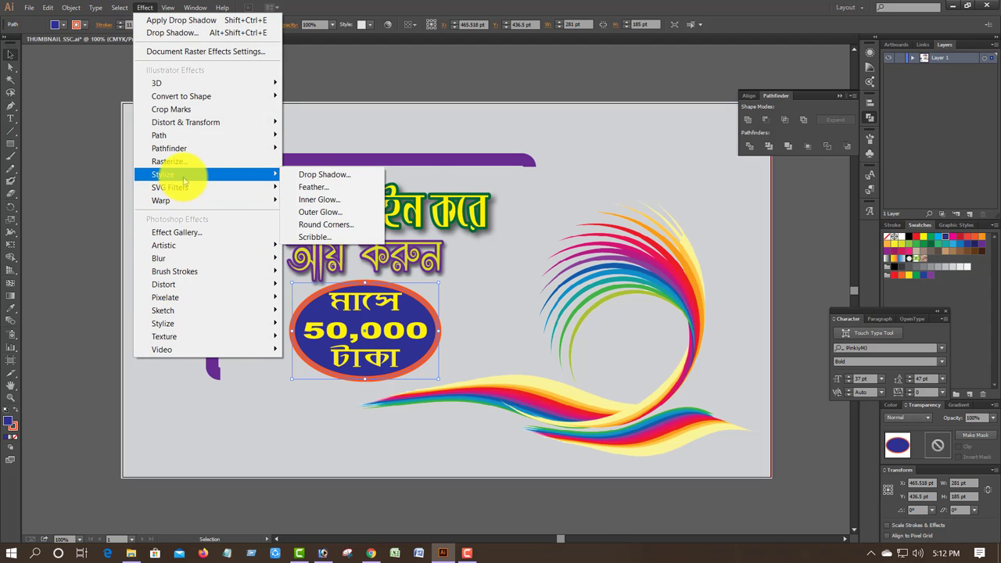
{"action": "left_click", "coordinate": [320, 174]}
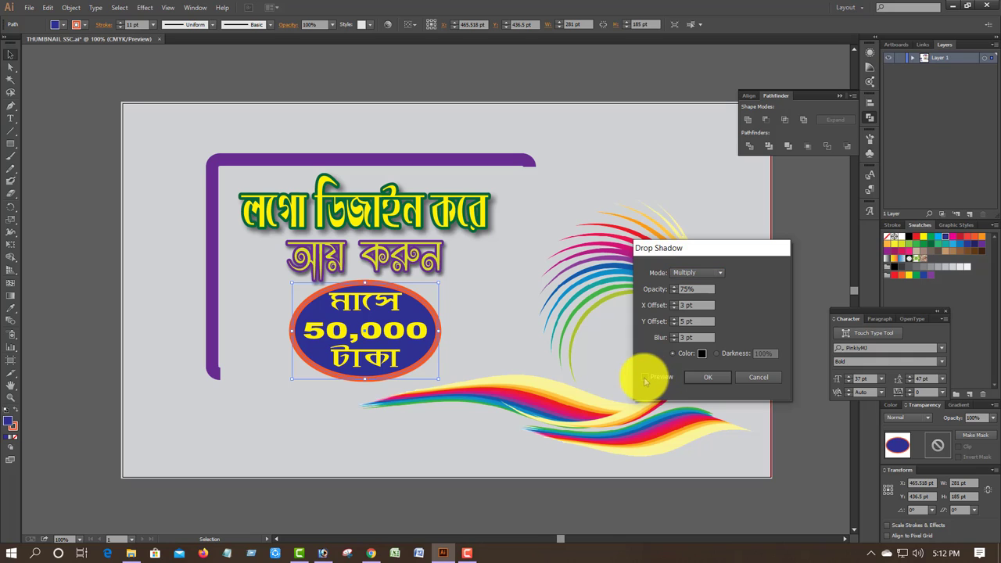
{"action": "left_click", "coordinate": [708, 378]}
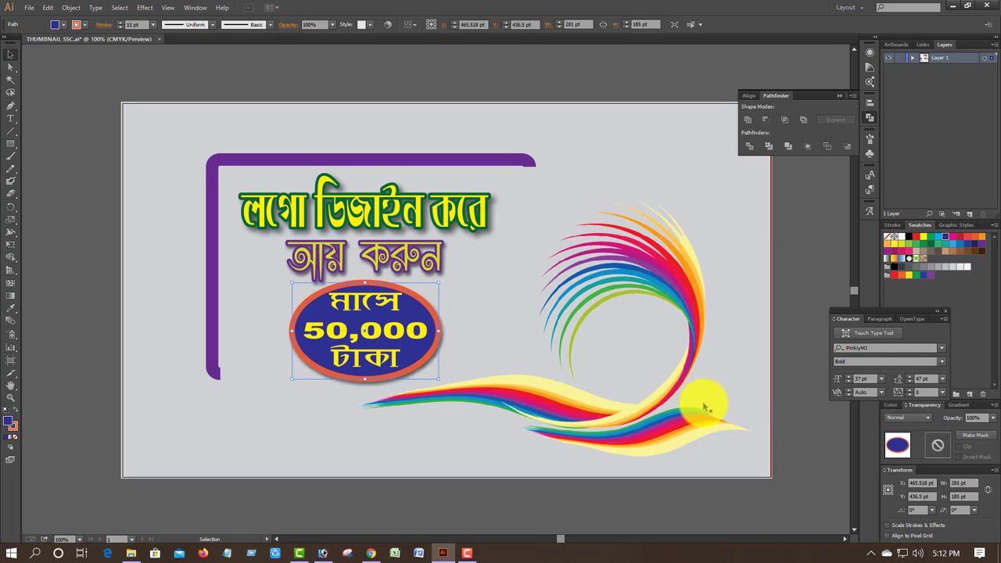
{"action": "left_click", "coordinate": [799, 416]}
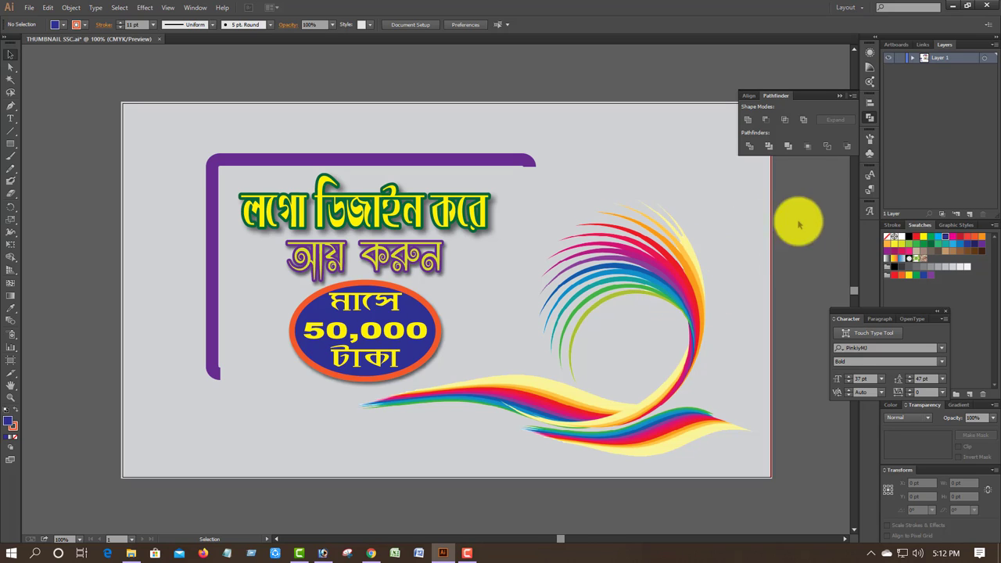
Select the rainbow swoosh image in Layer 1 and apply the 75% drop shadow (3 pt, 5 pt, 3 pt blur).
{"action": "left_click", "coordinate": [980, 54]}
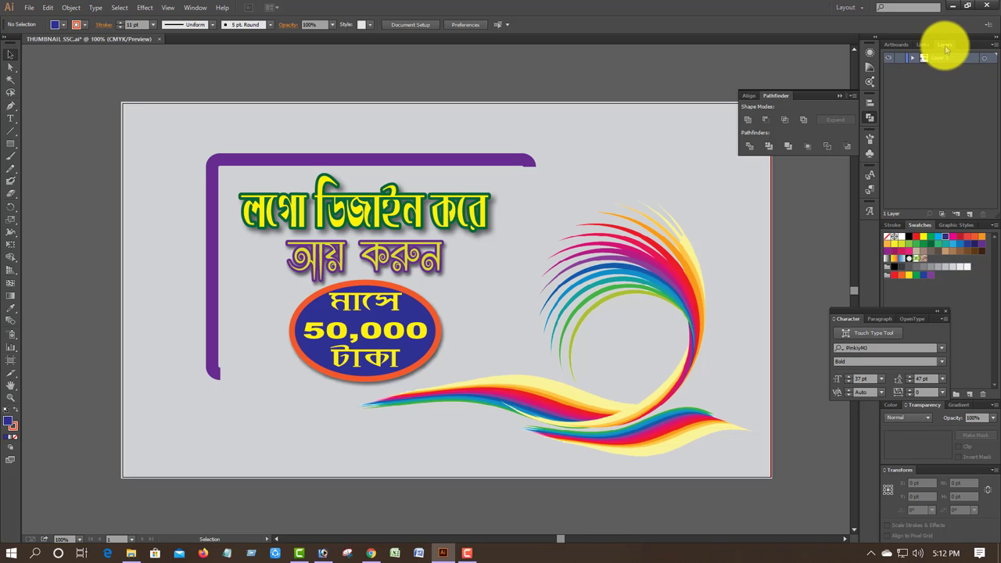
{"action": "left_click", "coordinate": [912, 58]}
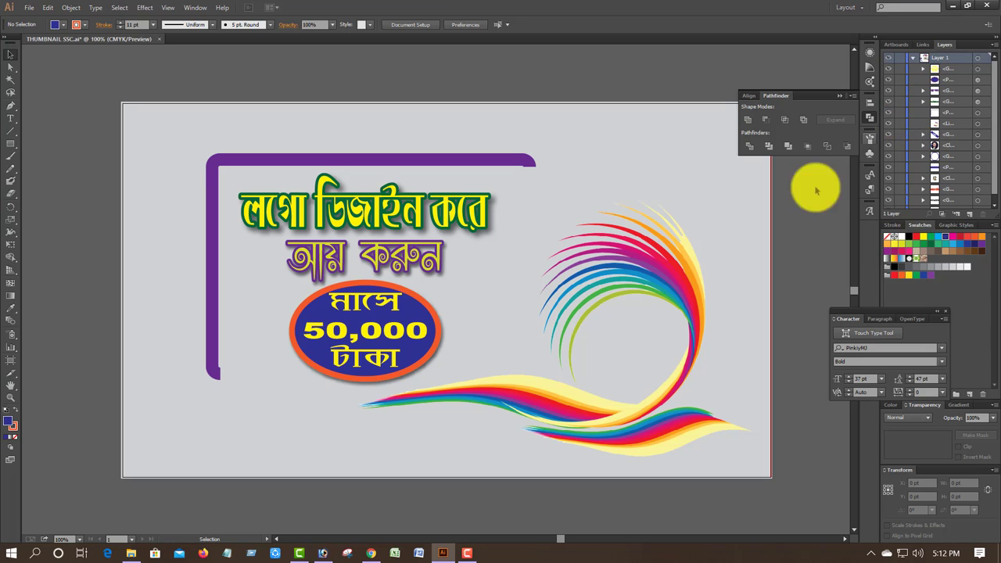
{"action": "left_click", "coordinate": [692, 286]}
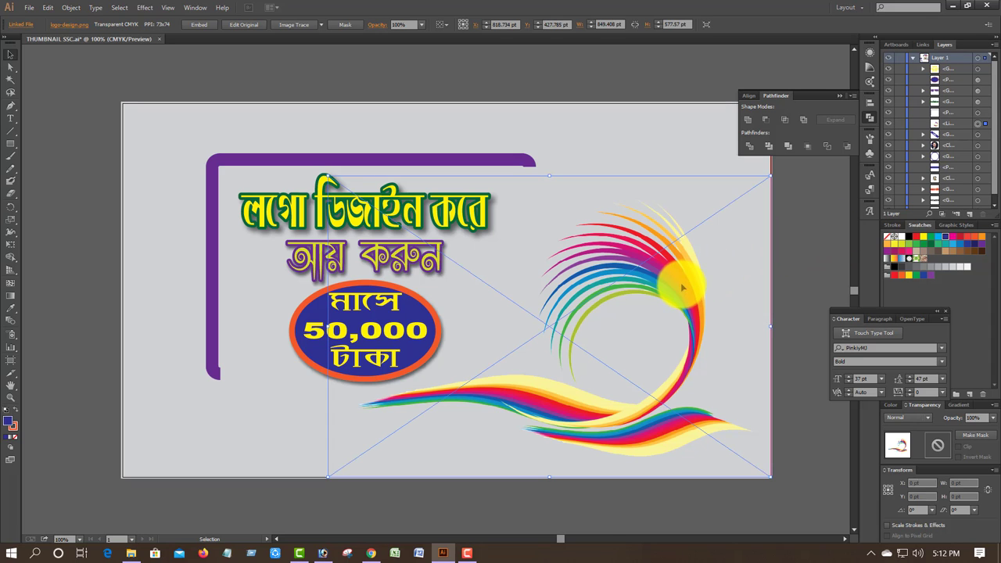
{"action": "left_click", "coordinate": [195, 7]}
{"action": "mouse_move", "coordinate": [145, 7]}
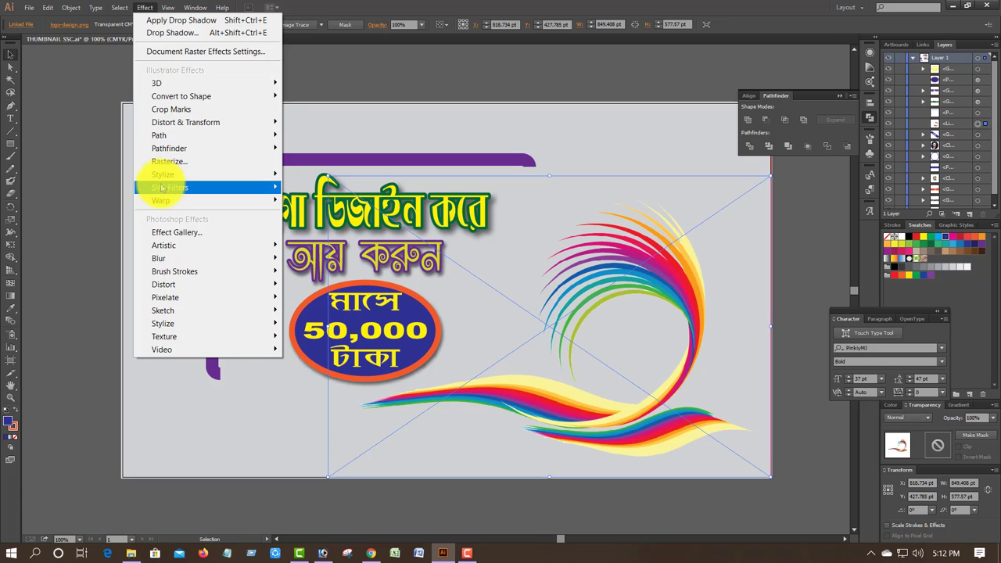
{"action": "mouse_move", "coordinate": [166, 190]}
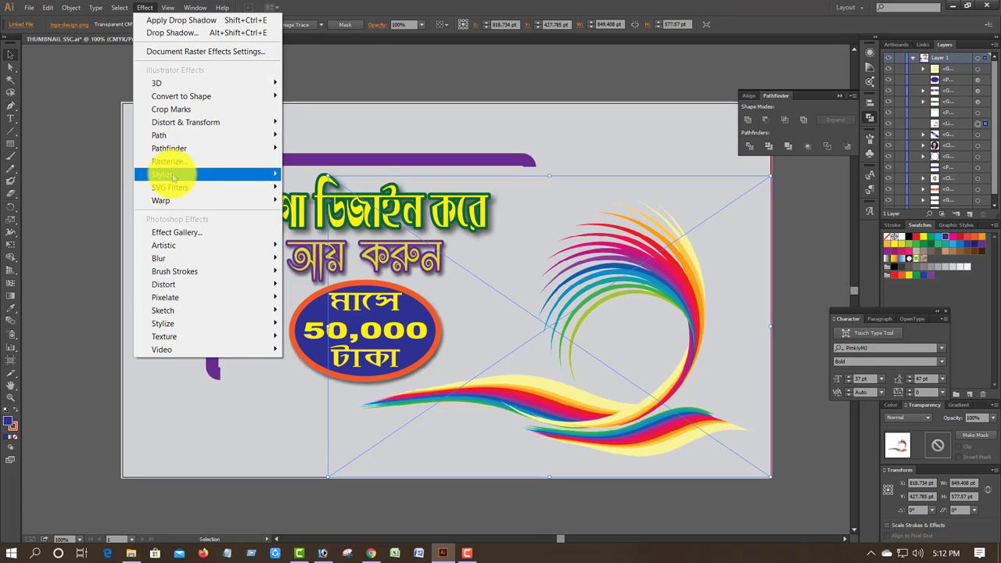
{"action": "mouse_move", "coordinate": [263, 173]}
{"action": "left_click", "coordinate": [325, 175]}
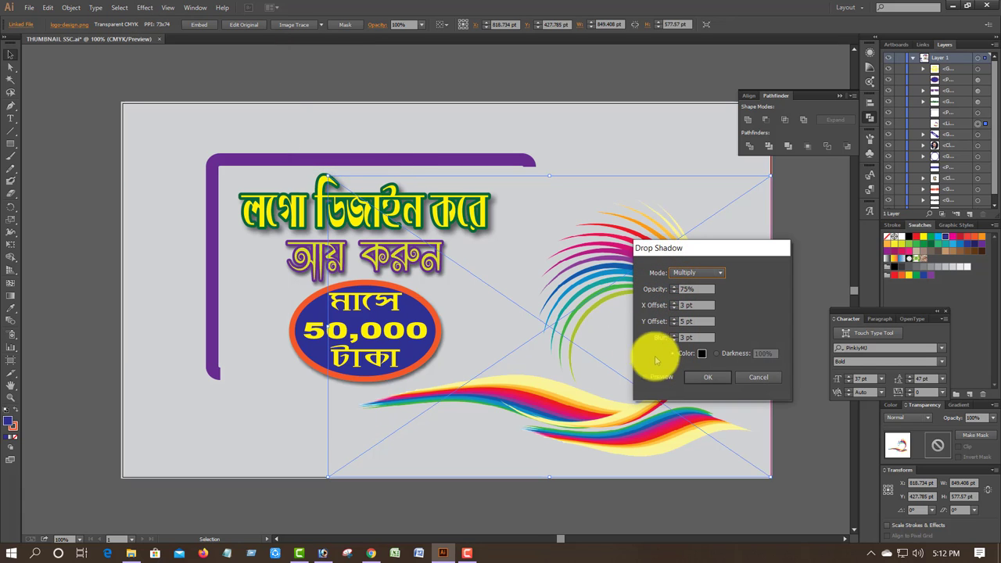
{"action": "left_click", "coordinate": [645, 378]}
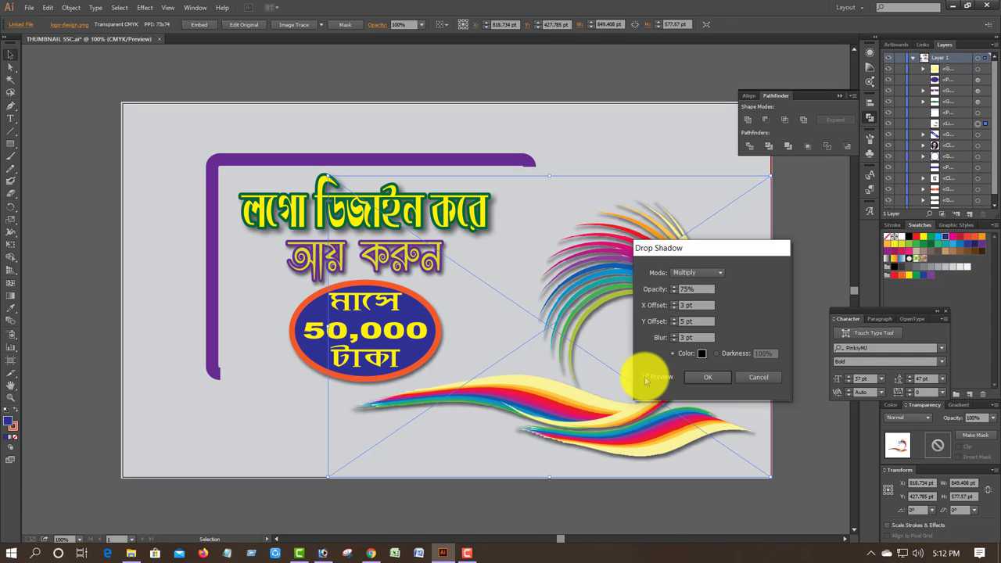
{"action": "left_click", "coordinate": [709, 378]}
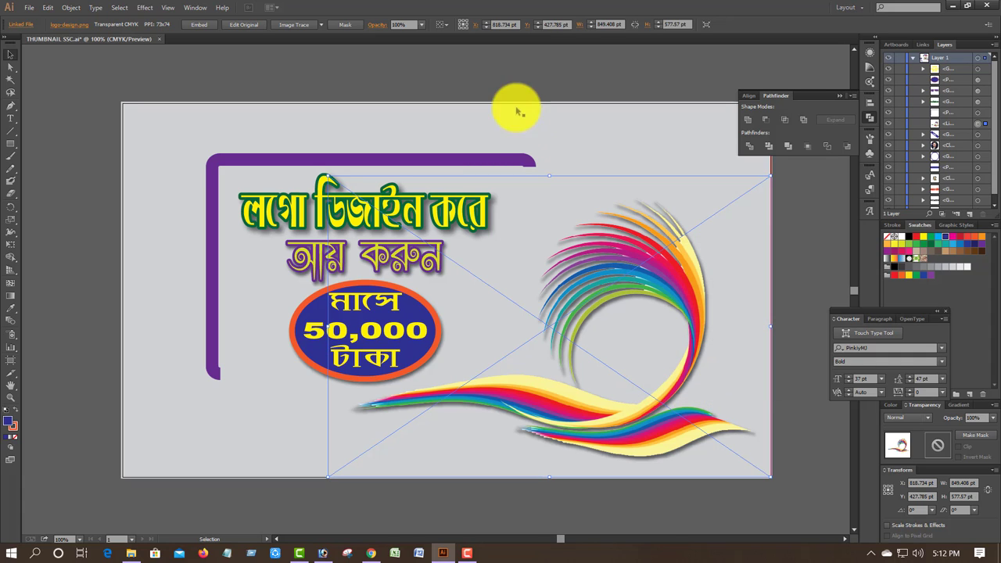
{"action": "left_click", "coordinate": [514, 67]}
Close the Pathfinder panel and nudge the rainbow swoosh 10 pt up and 7 pt left.
{"action": "left_click", "coordinate": [837, 97]}
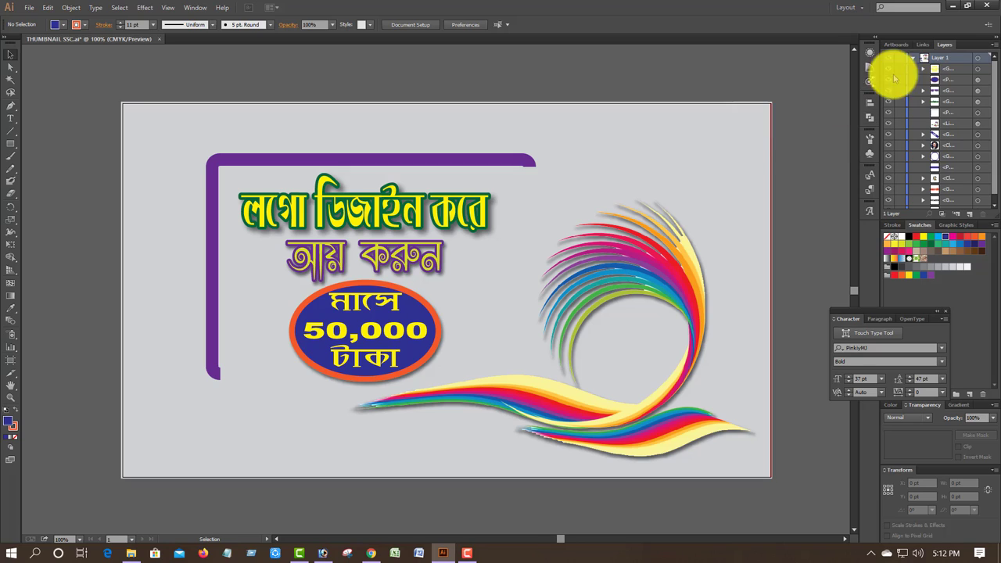
{"action": "scroll", "coordinate": [774, 324], "scroll_direction": "down", "scroll_amount": 2}
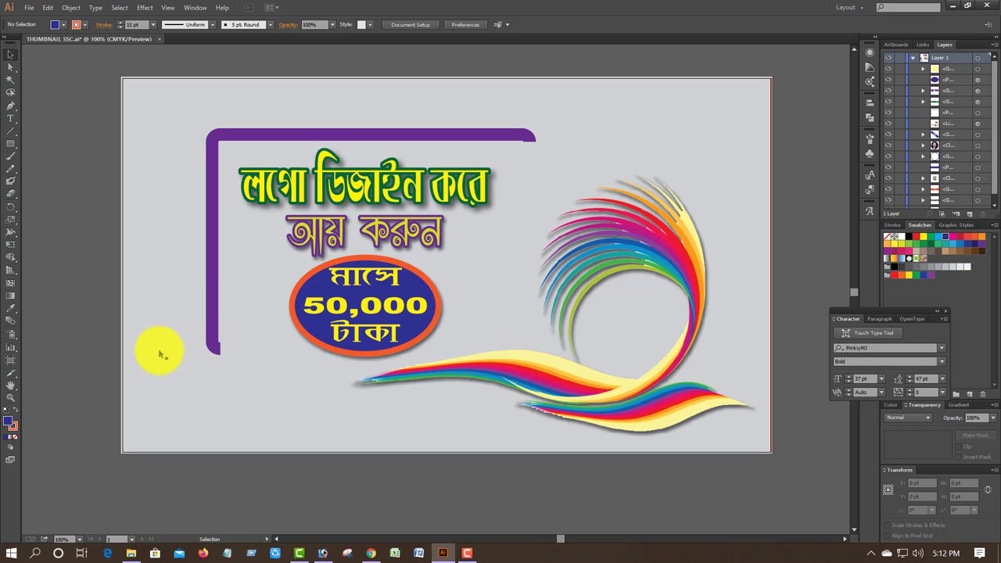
{"action": "left_click", "coordinate": [562, 382]}
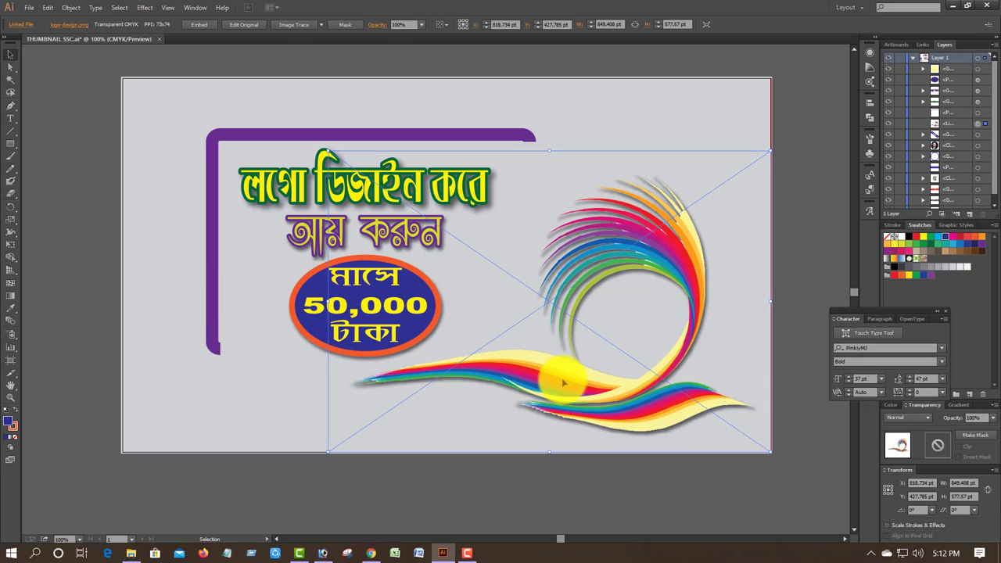
{"action": "key", "text": "Up"}
{"action": "key", "text": "Up"}
{"action": "key", "text": "Up"}
{"action": "key", "text": "Up"}
{"action": "key", "text": "Up"}
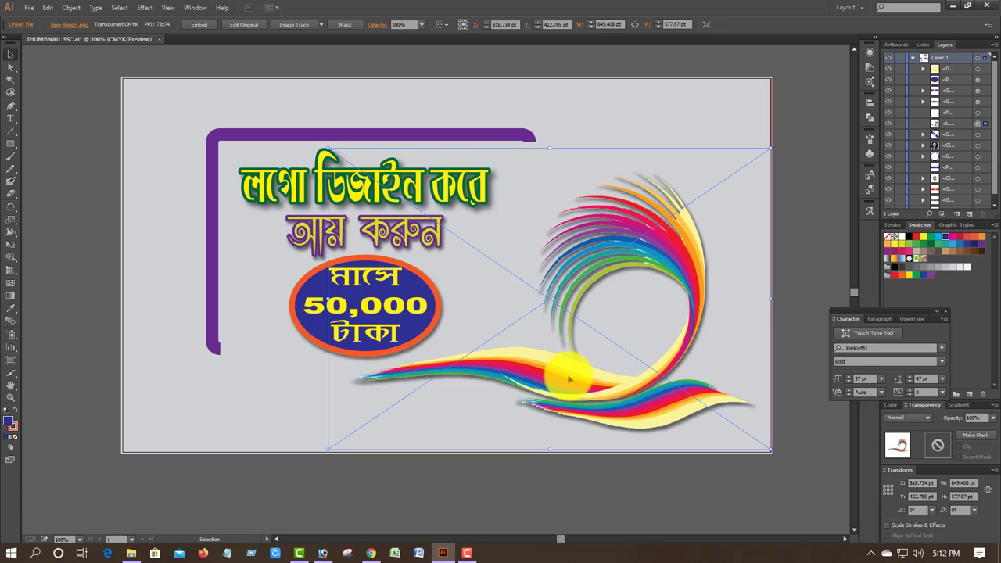
{"action": "key", "text": "Up"}
{"action": "key", "text": "Up"}
{"action": "key", "text": "Up"}
{"action": "key", "text": "Up"}
{"action": "key", "text": "Up"}
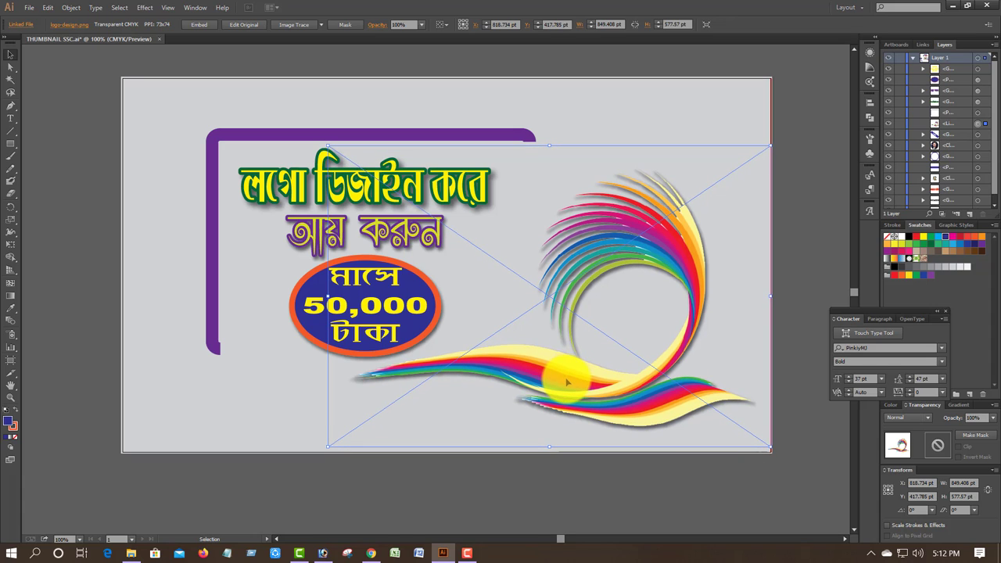
{"action": "key", "text": "Left"}
{"action": "key", "text": "Left"}
{"action": "key", "text": "Left"}
{"action": "key", "text": "Left"}
{"action": "key", "text": "Left"}
{"action": "key", "text": "Left"}
{"action": "key", "text": "Left"}
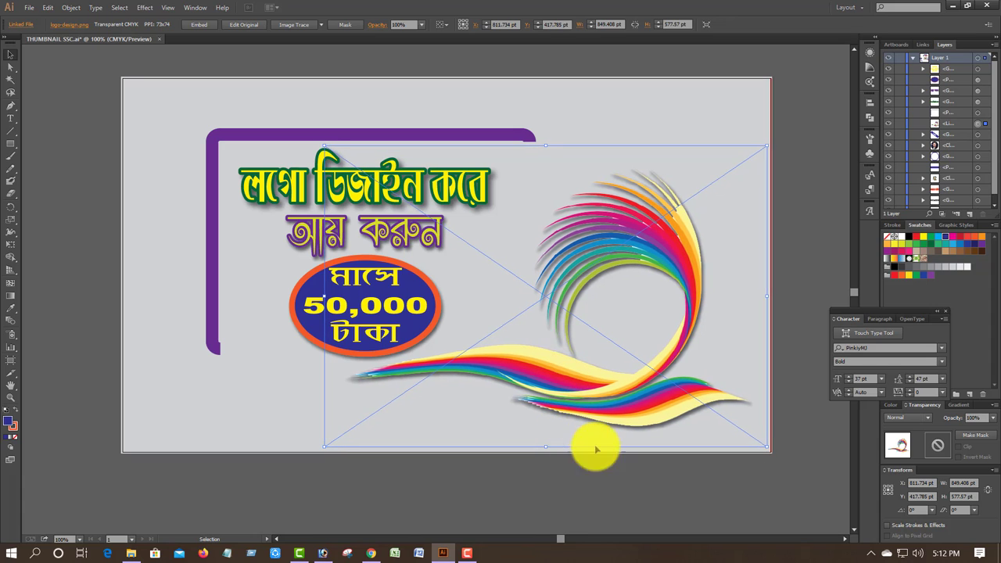
{"action": "left_click", "coordinate": [558, 508]}
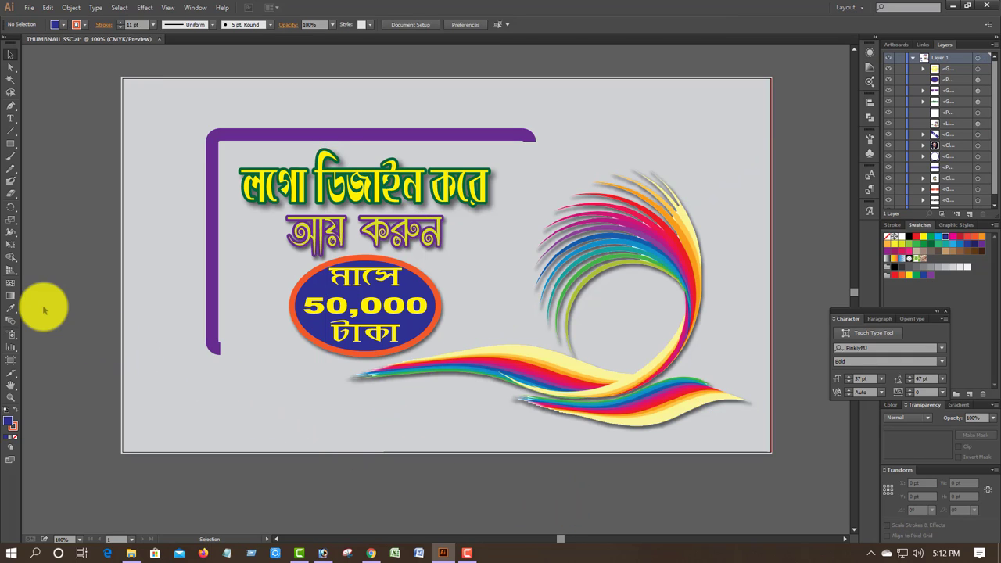